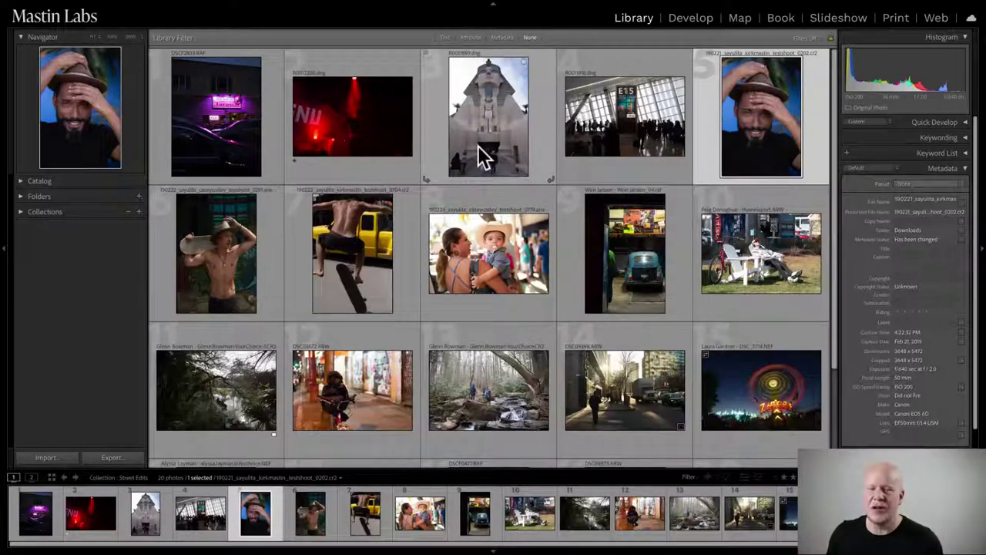
# Open the purple-lit Tarasco street photo on its own and examine the detail around the restaurant door up close
pyautogui.moveTo(478, 146)
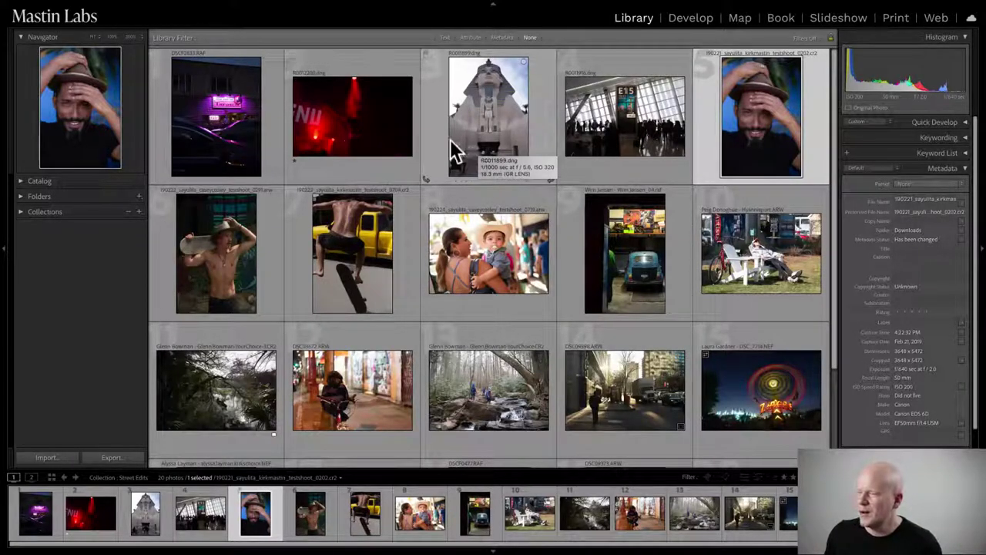
pyautogui.doubleClick(235, 123)
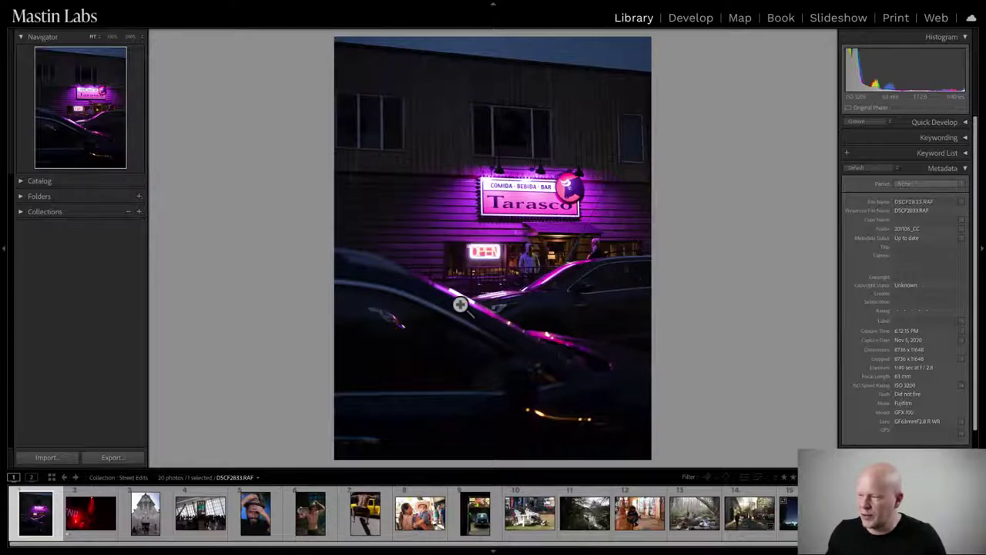
pyautogui.click(552, 261)
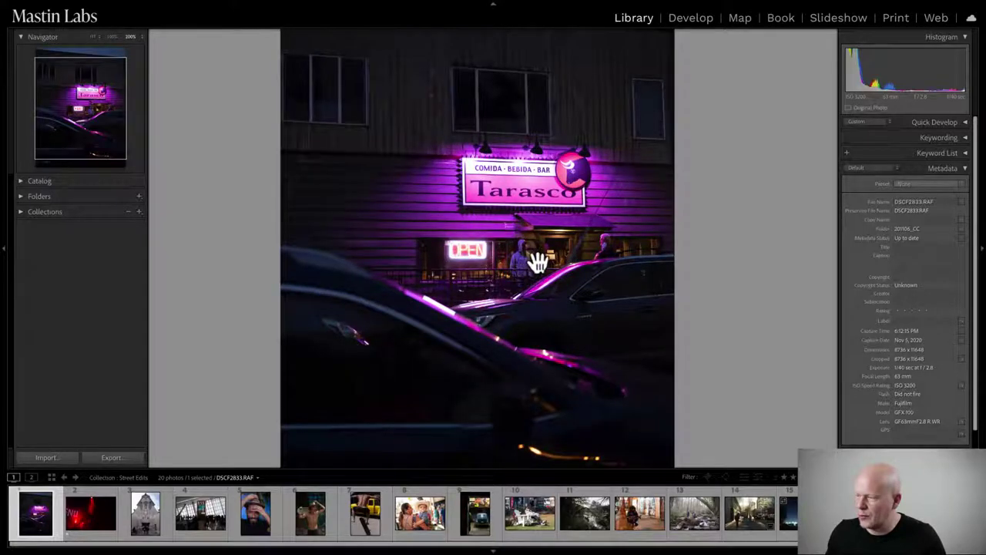
pyautogui.click(503, 268)
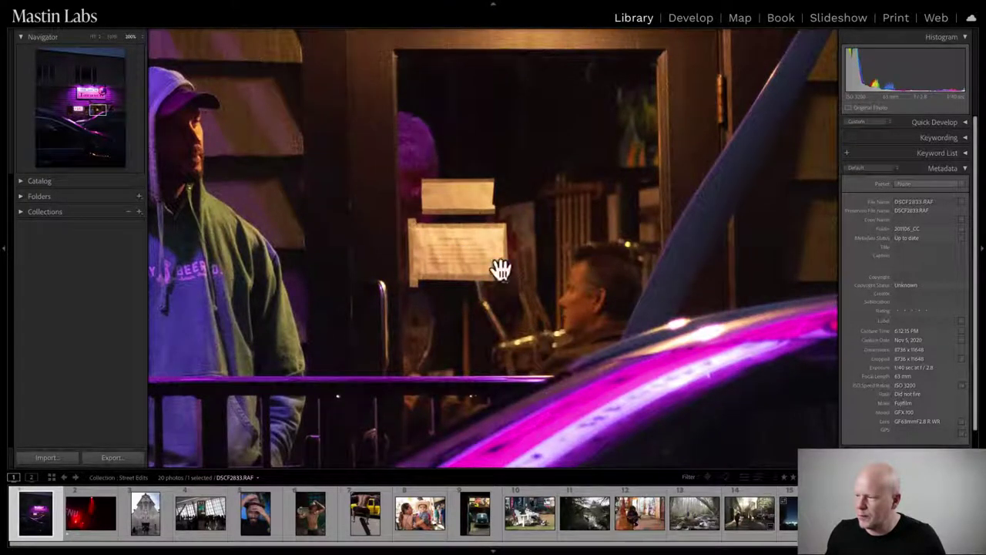
pyautogui.click(497, 268)
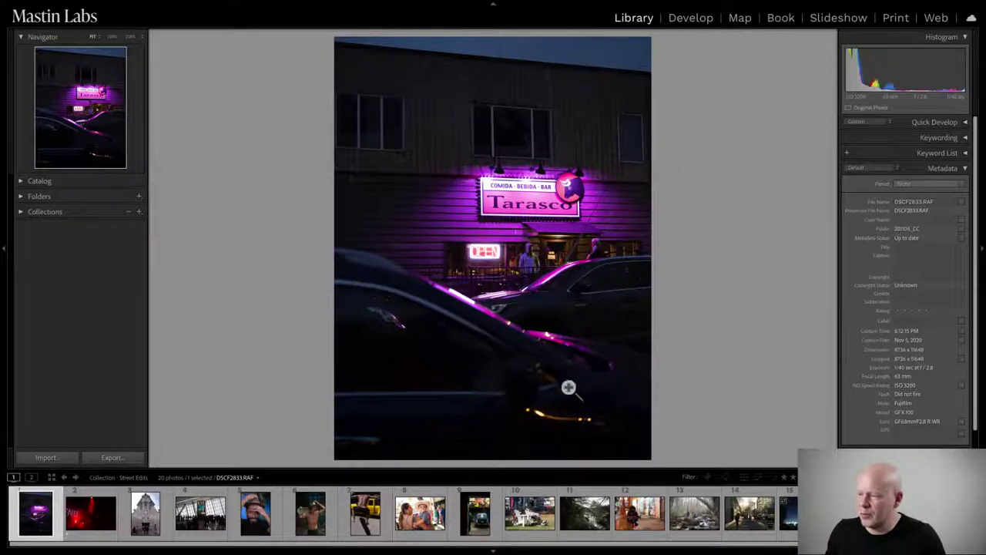
# Bring the Tarasco photo into Develop and apply the 1a Ektar 100 preset from Mastin Labs - Adventure Everyday
pyautogui.click(695, 20)
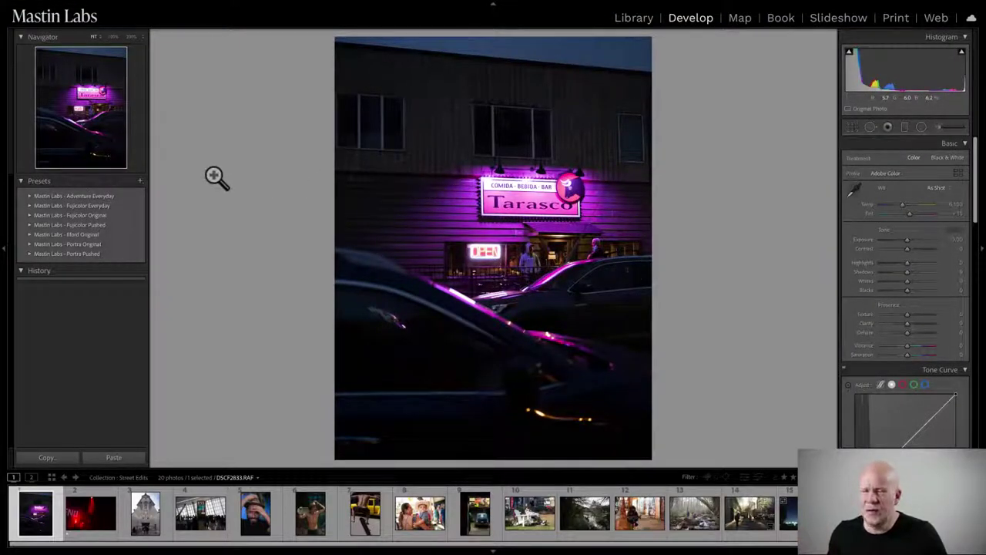
pyautogui.click(30, 196)
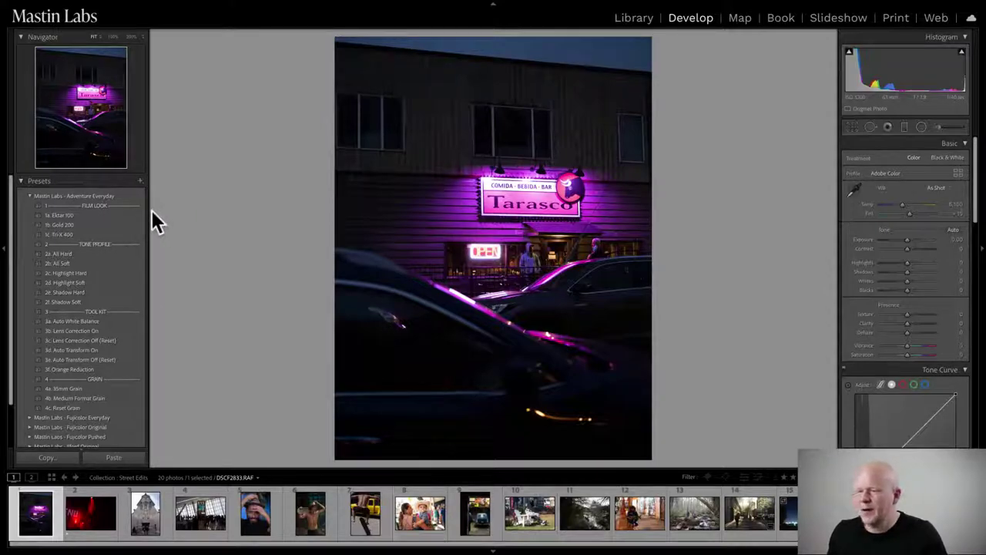
pyautogui.click(94, 214)
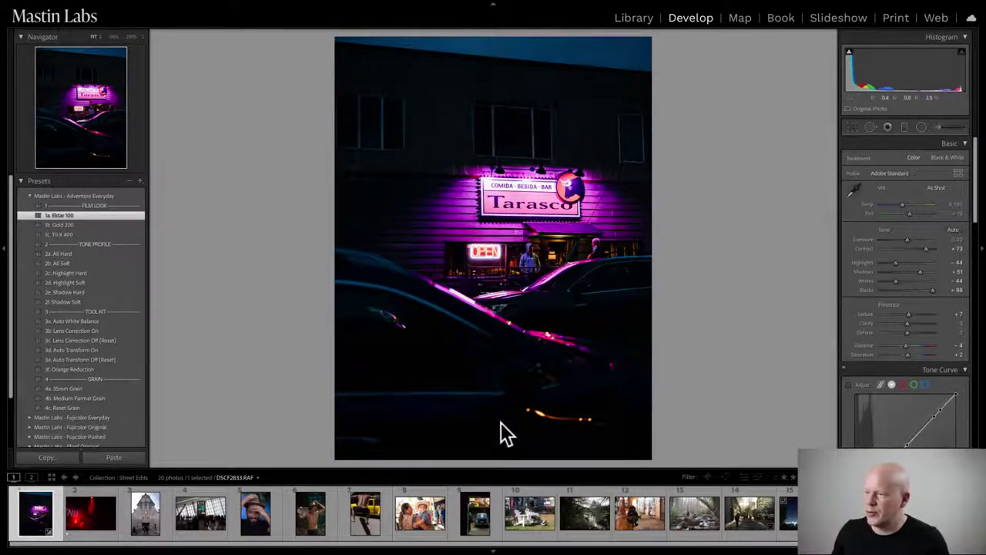
# Crop the photo to a landscape 4 x 3 frame containing the Tarasco sign, the doorway and the passing cars
pyautogui.click(849, 127)
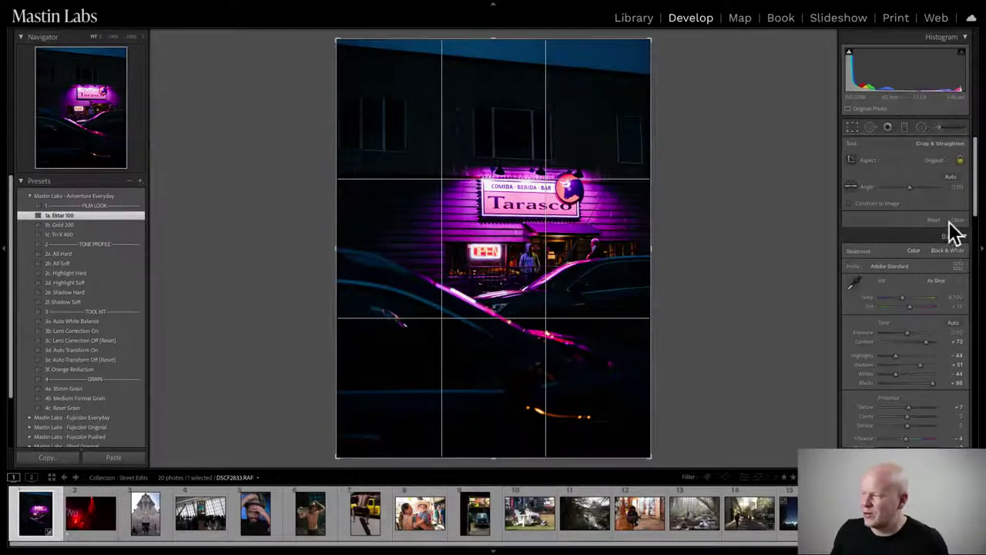
pyautogui.click(883, 159)
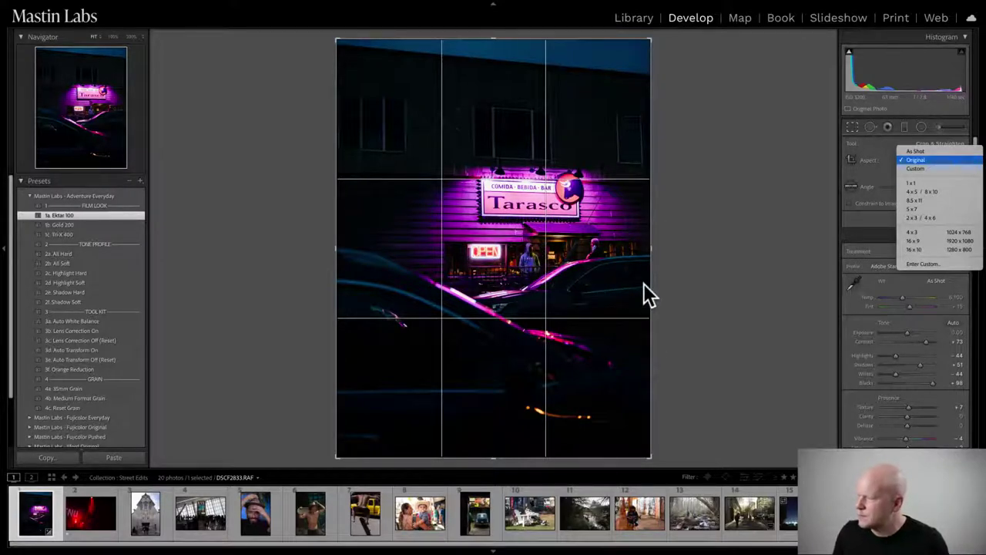
pyautogui.click(922, 233)
pyautogui.moveTo(648, 38); pyautogui.dragTo(678, 88)
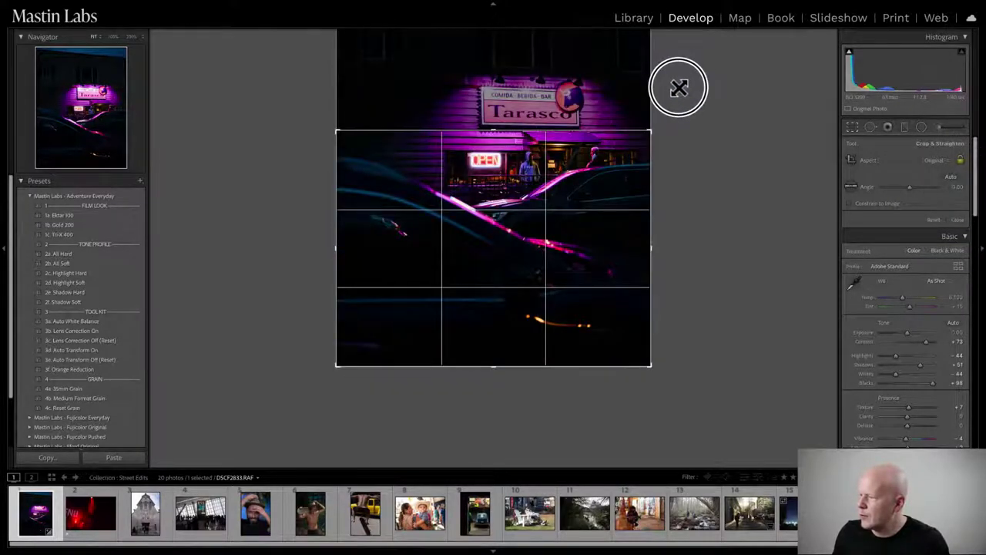
pyautogui.moveTo(493, 157); pyautogui.dragTo(517, 265)
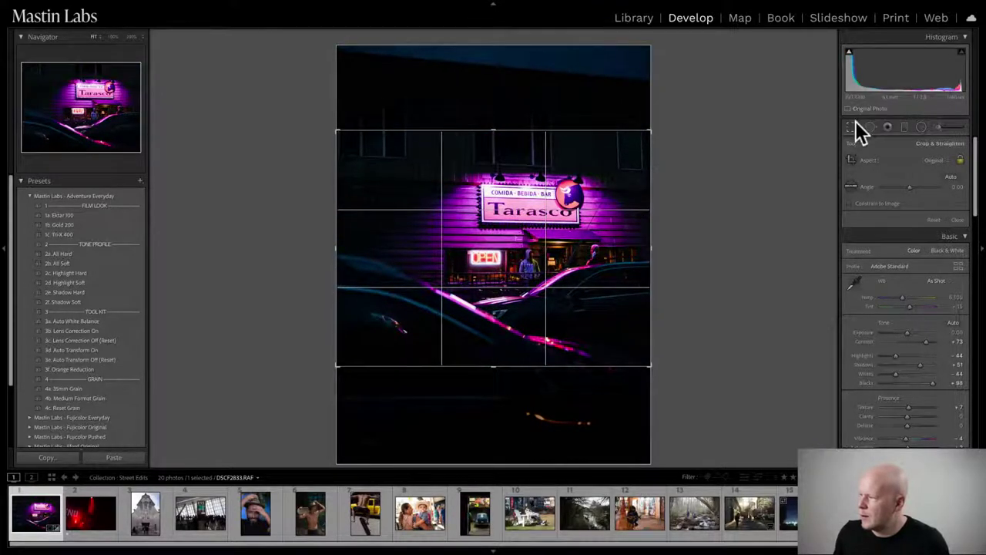
pyautogui.click(854, 126)
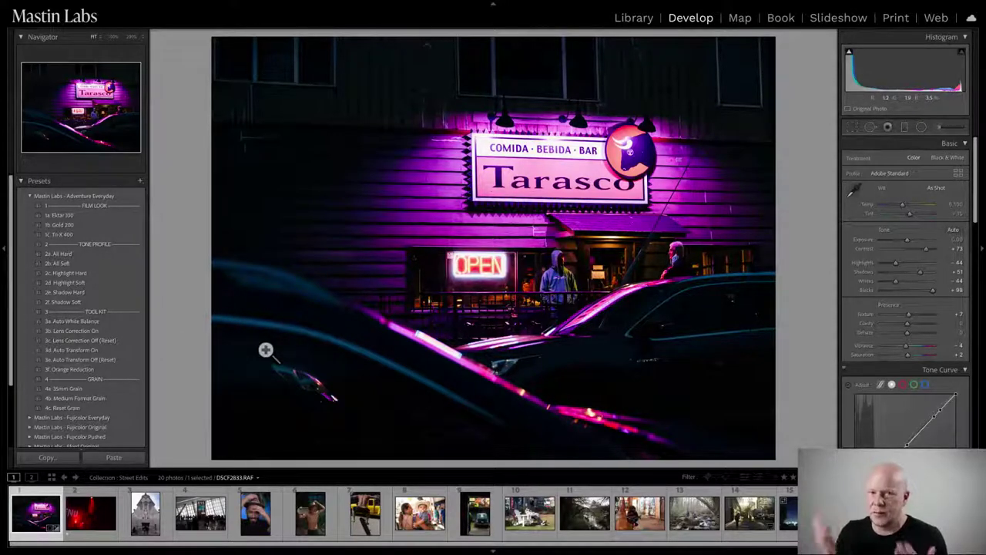
# Apply the 3d Auto Transform On preset to straighten the building and compare the edit with the unedited photo
pyautogui.click(127, 349)
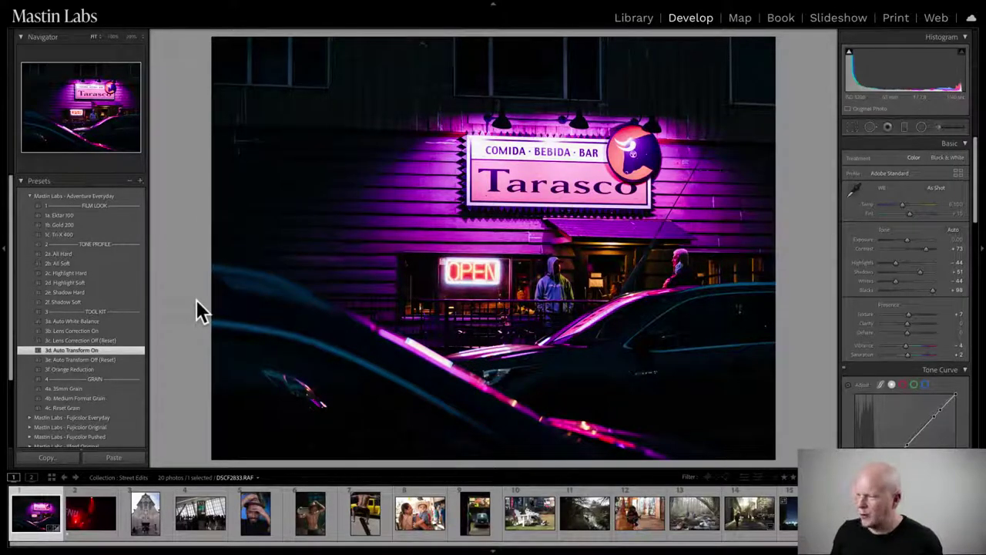
pyautogui.press('y')
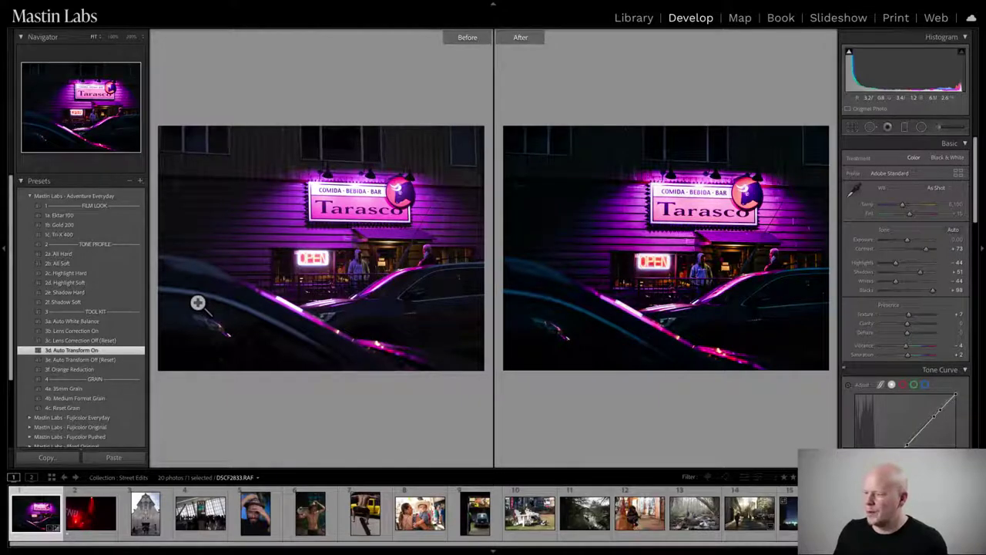
pyautogui.press('y')
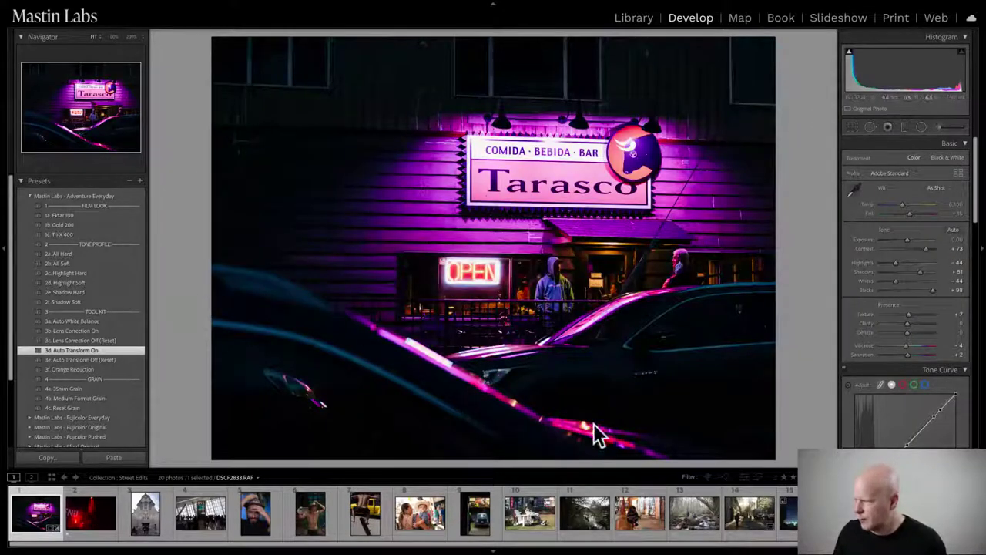
pyautogui.hotkey('ctrl', 'shift', 'r')
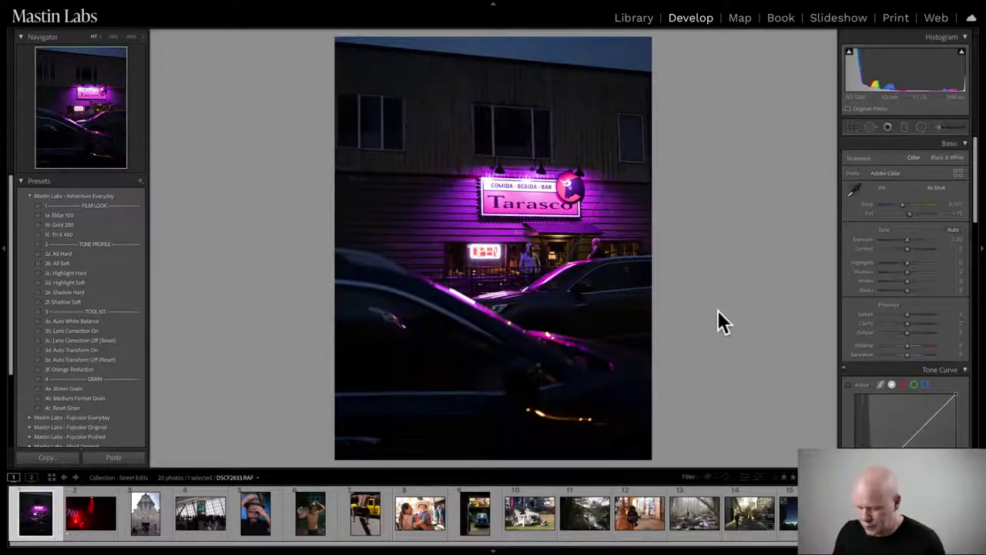
pyautogui.hotkey('ctrl', 'z')
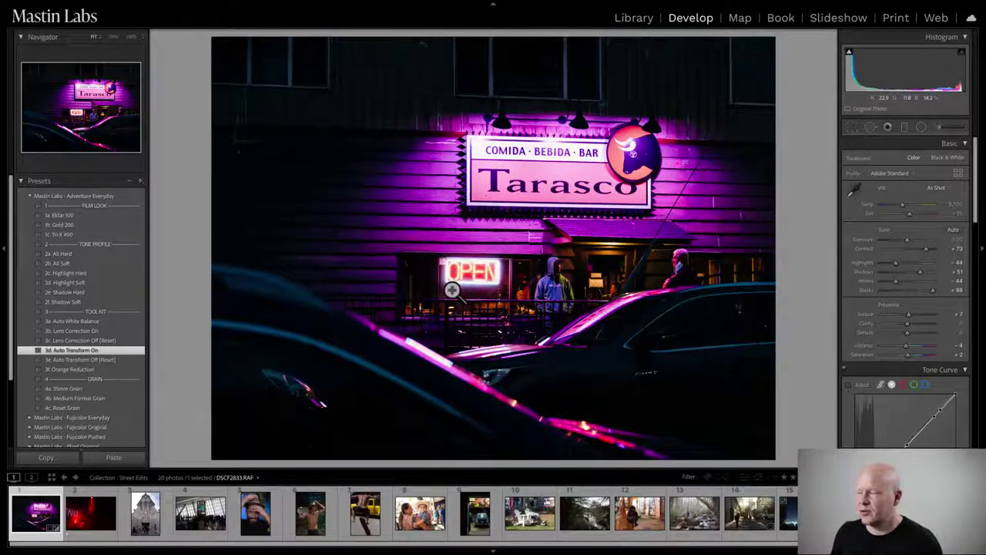
# Try raising the photo's exposure to +0.80, and undo the change
pyautogui.click(907, 239)
pyautogui.moveTo(907, 239); pyautogui.dragTo(911, 238)
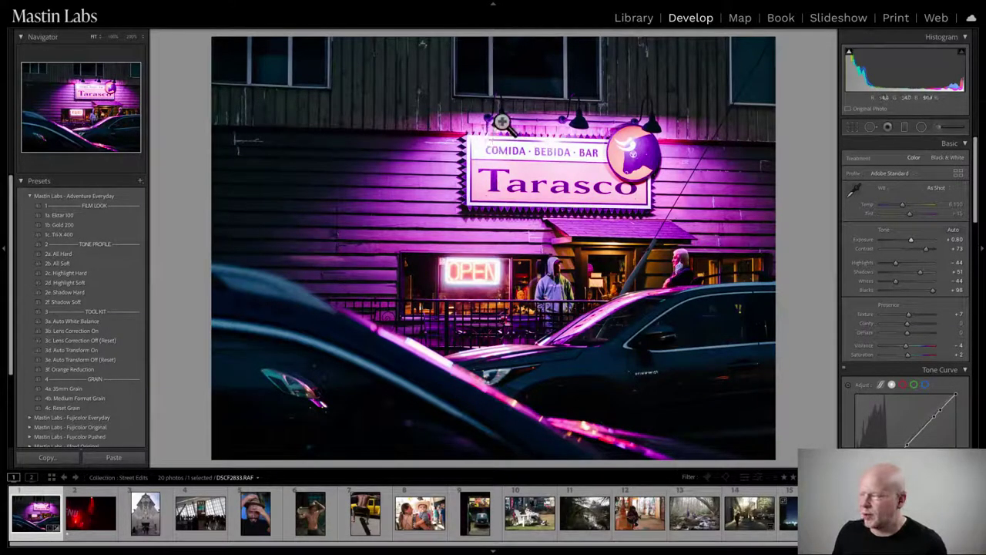
pyautogui.hotkey('ctrl', 'z')
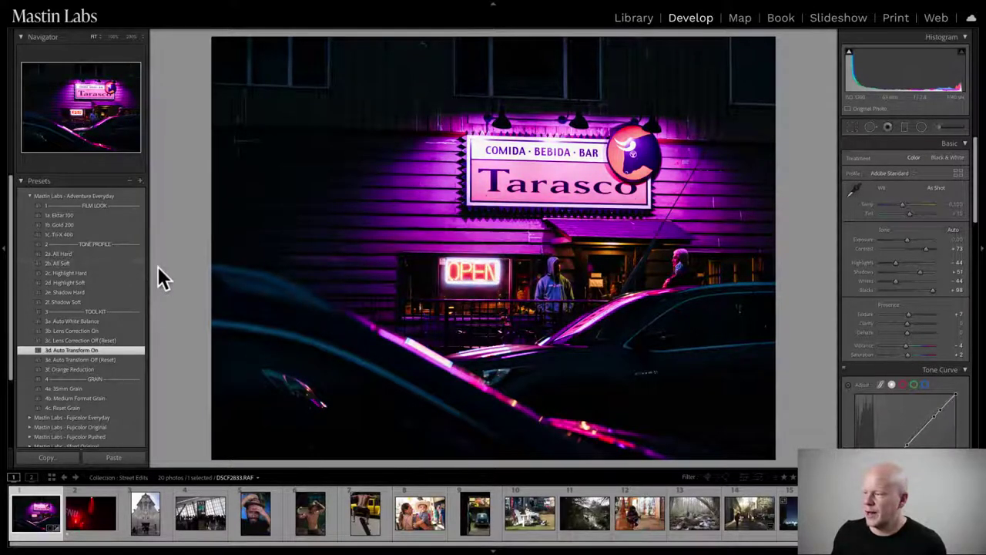
# Apply the 2b All Soft tone profile, set the exposure to +0.35 and check the detail on the hooded man
pyautogui.click(135, 265)
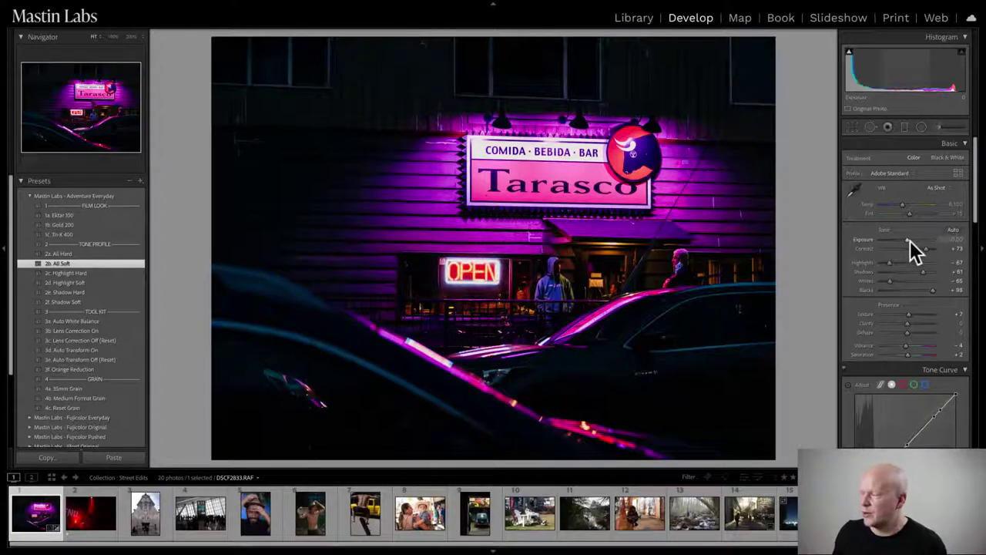
pyautogui.moveTo(908, 240); pyautogui.dragTo(910, 239)
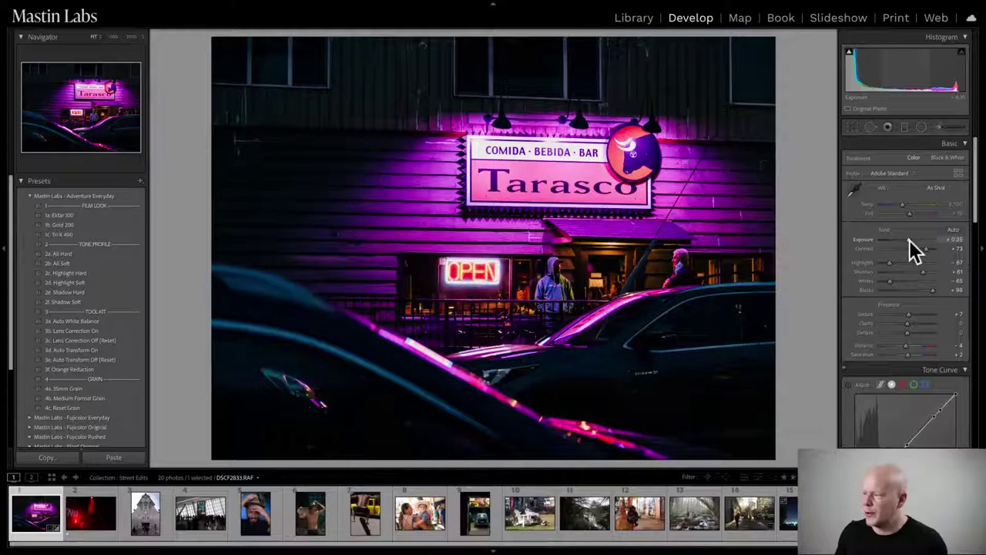
pyautogui.click(568, 301)
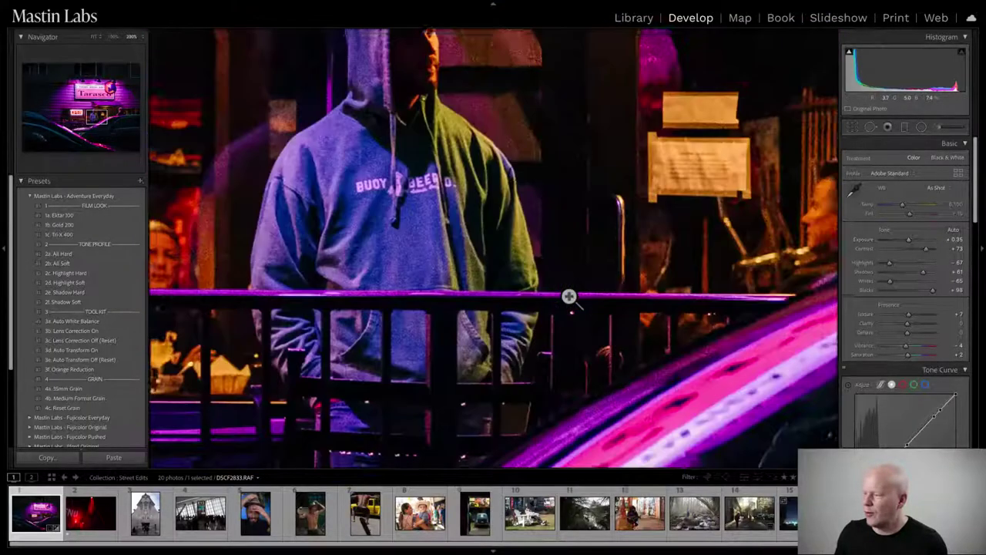
pyautogui.click(552, 231)
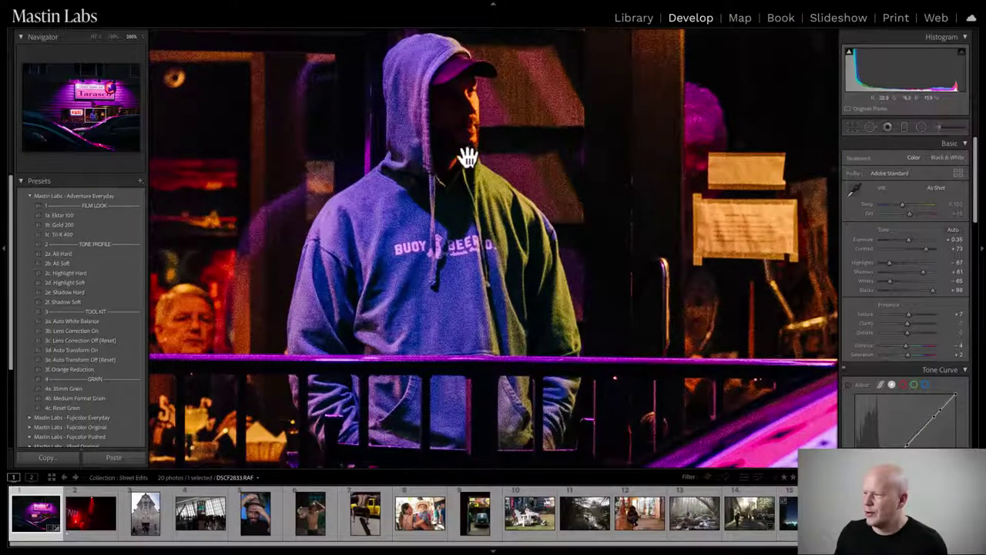
pyautogui.click(559, 190)
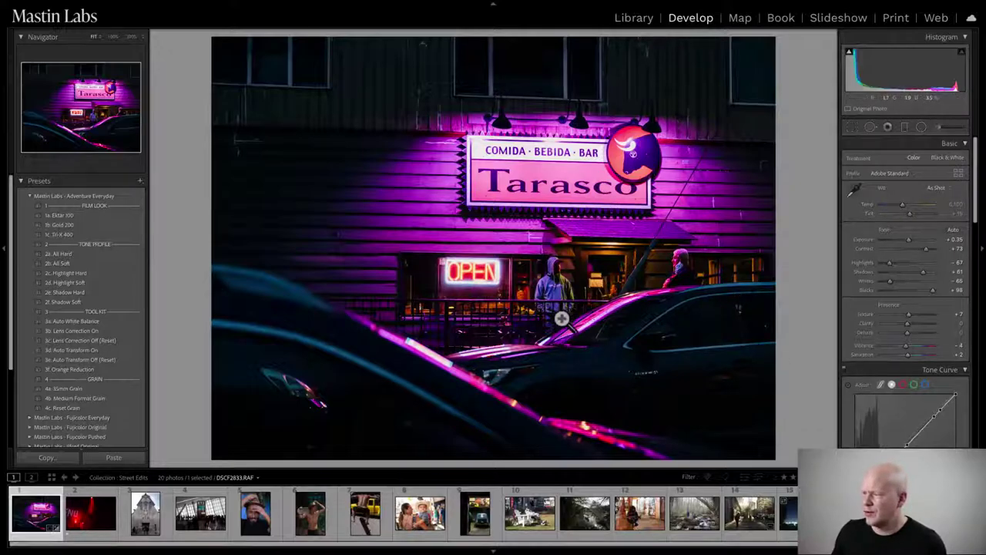
# Warm the photo's white balance by setting the temperature to 6,605
pyautogui.moveTo(902, 203); pyautogui.dragTo(902, 203)
pyautogui.click(902, 203)
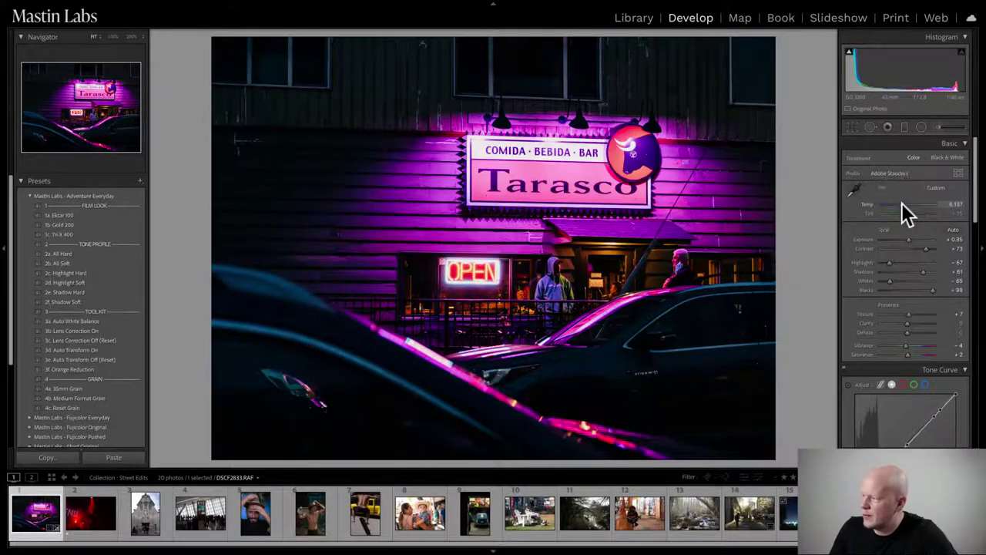
pyautogui.moveTo(901, 204); pyautogui.dragTo(903, 203)
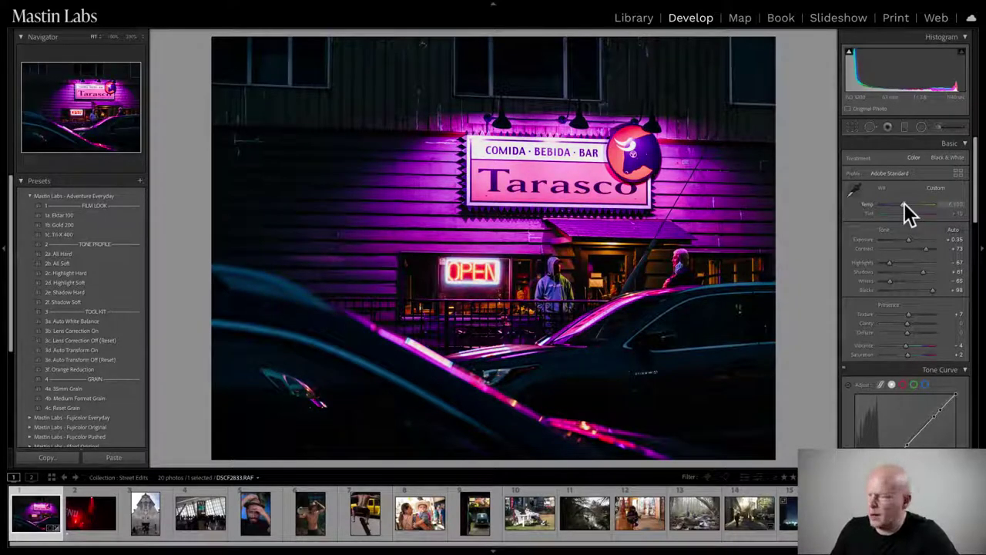
pyautogui.moveTo(904, 204); pyautogui.dragTo(903, 204)
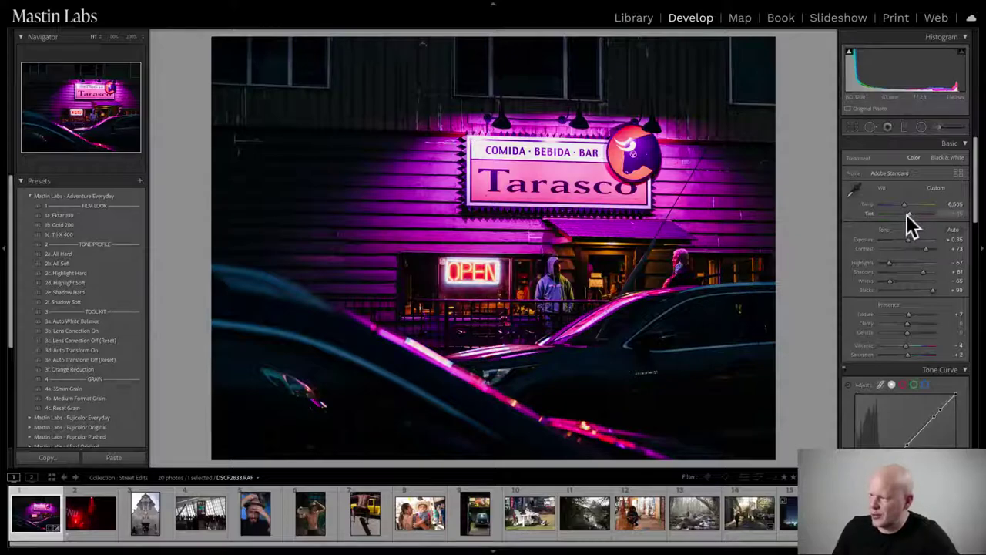
# Shift the tint toward green to -5 and compare the photo before and after the edits
pyautogui.click(911, 212)
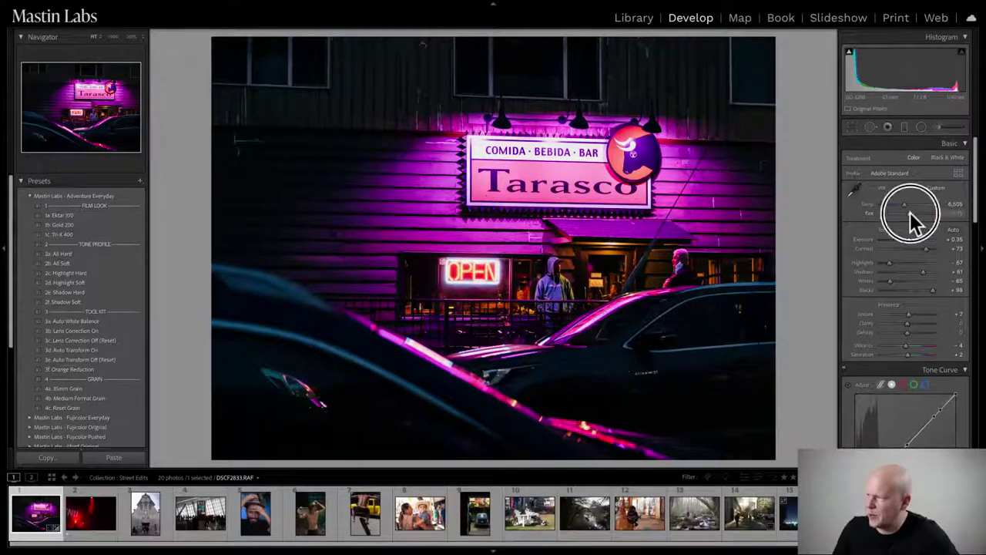
pyautogui.moveTo(910, 212); pyautogui.dragTo(907, 212)
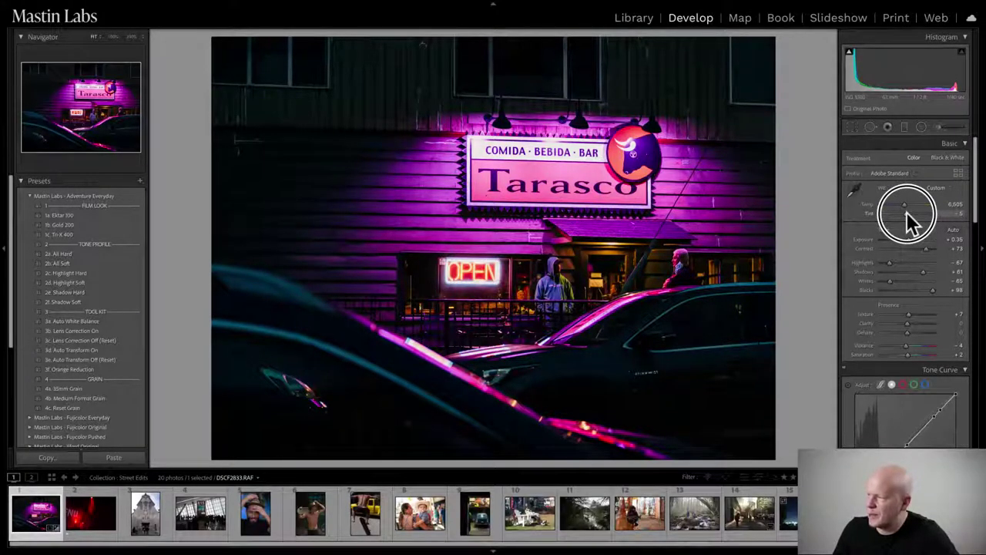
pyautogui.moveTo(906, 212); pyautogui.dragTo(909, 212)
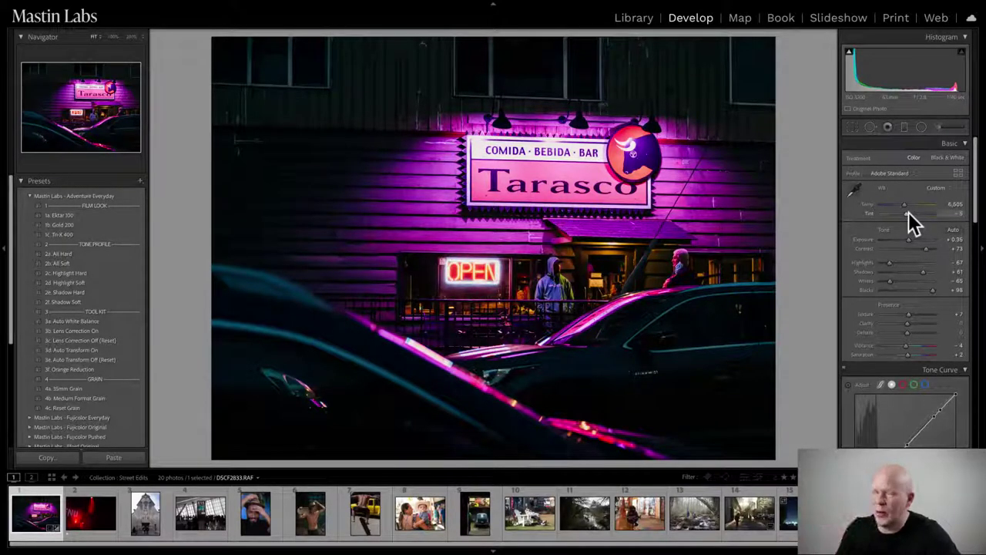
pyautogui.moveTo(906, 213); pyautogui.dragTo(894, 215)
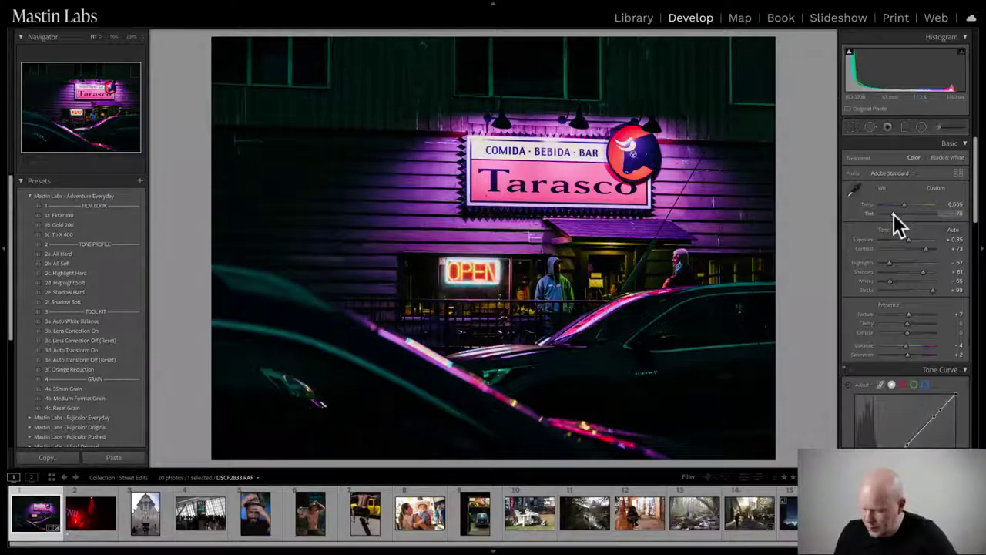
pyautogui.hotkey('ctrl', 'z')
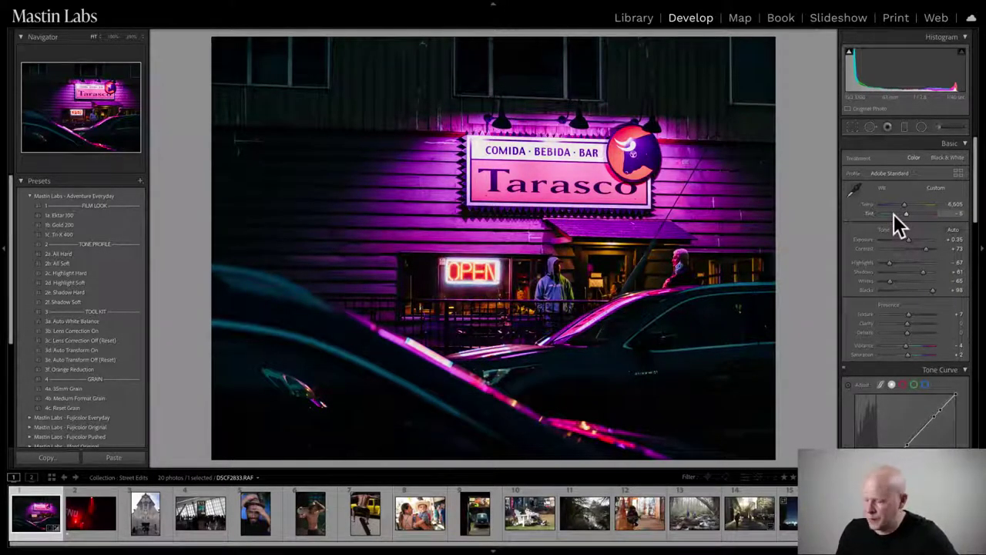
pyautogui.press('y')
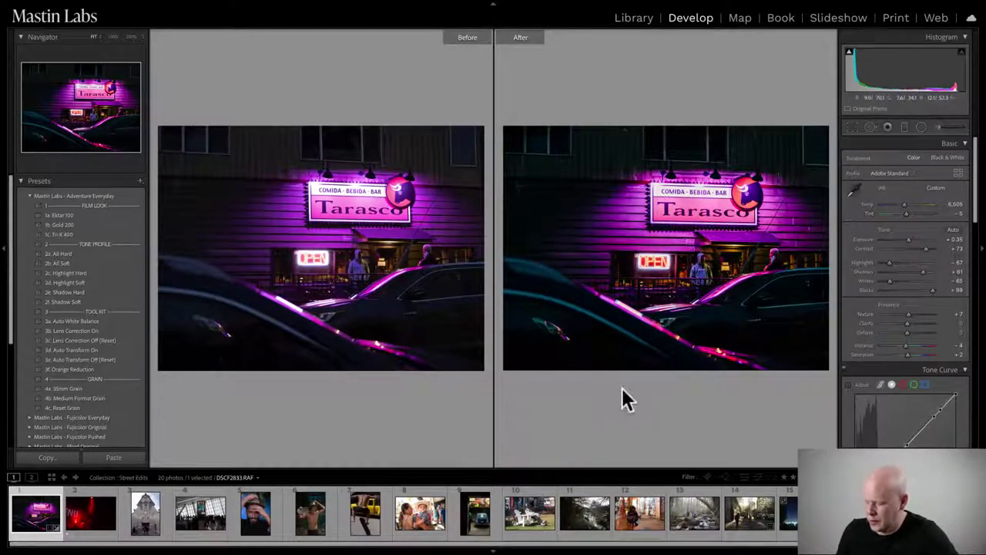
pyautogui.press('y')
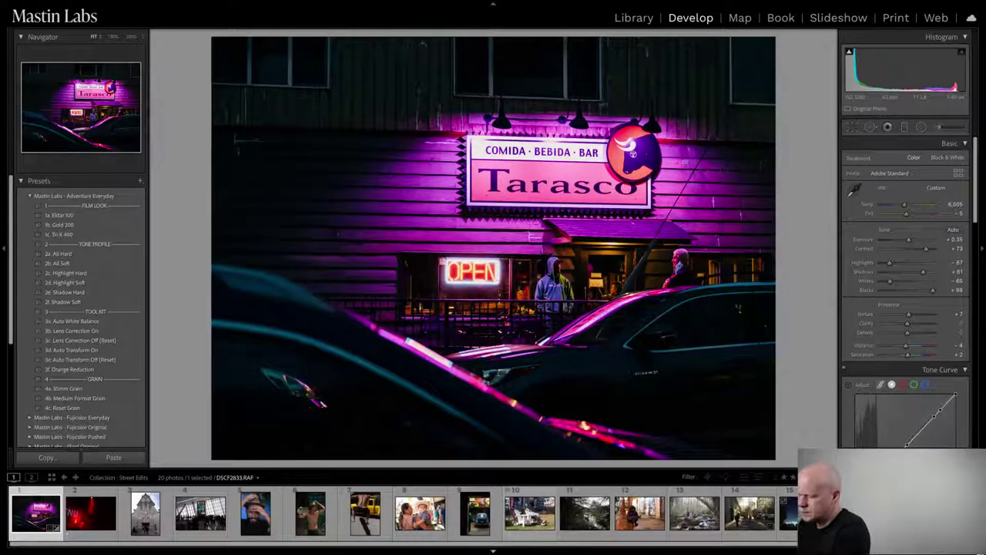
# View the edited Tarasco photo with the filmstrip hidden, restore the filmstrip and open the red-lit concert photo
pyautogui.press('F6')
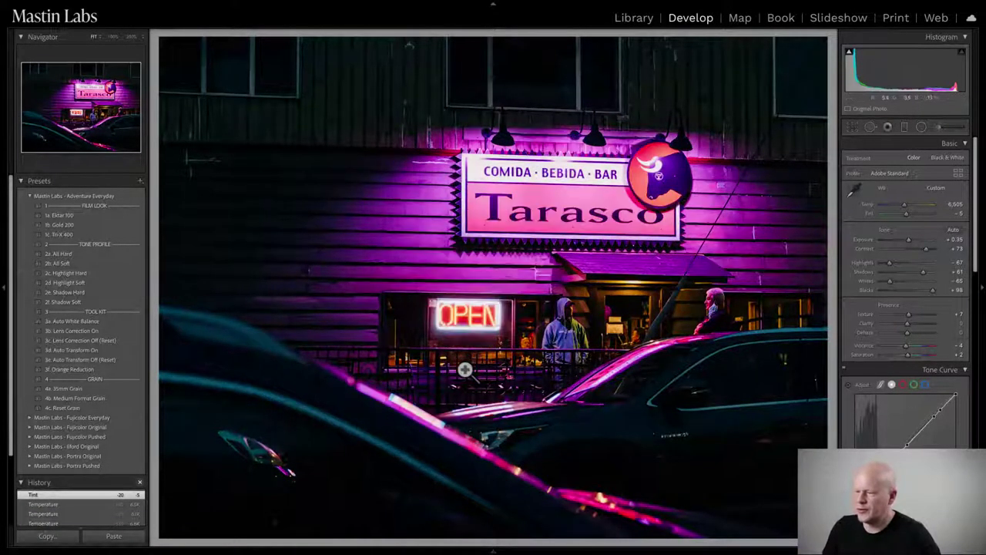
pyautogui.click(425, 550)
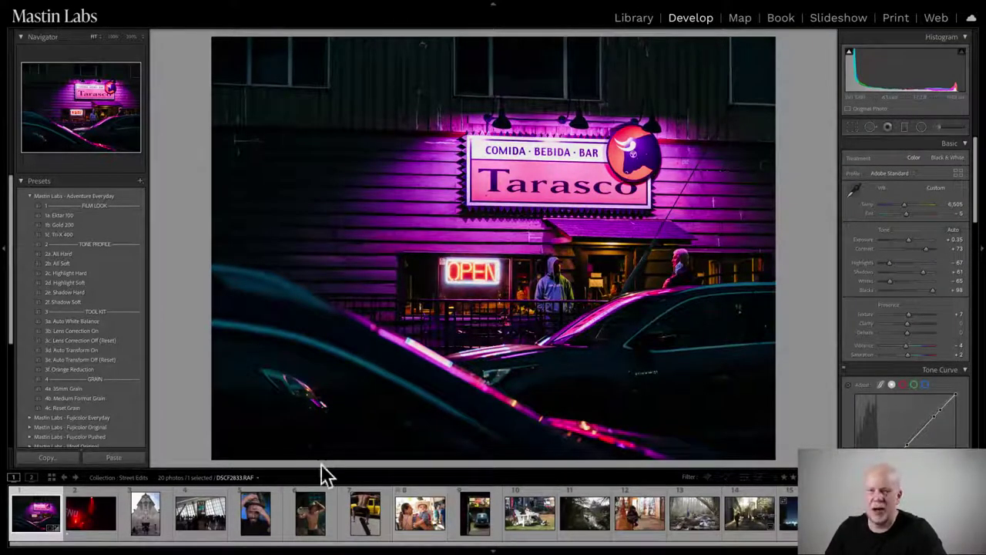
pyautogui.click(87, 530)
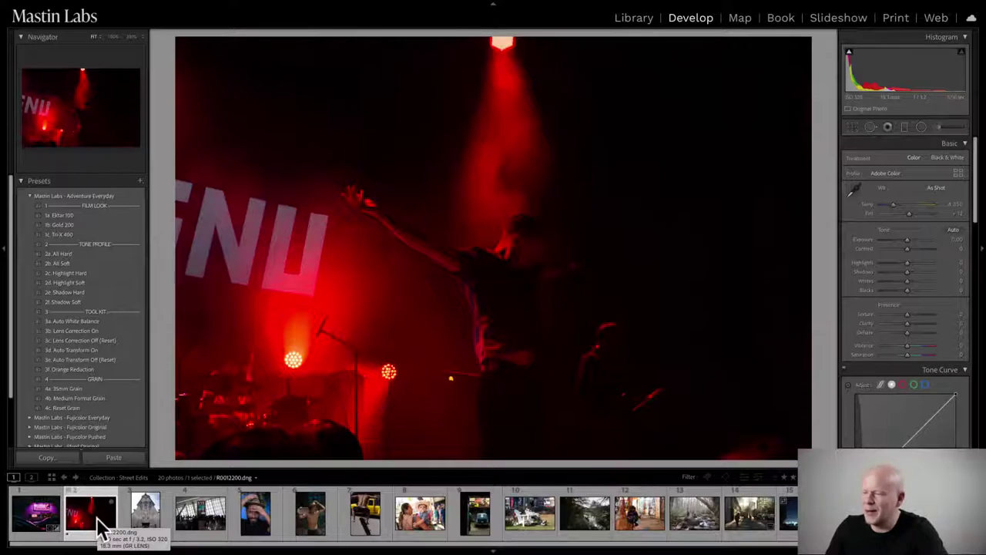
pyautogui.click(97, 523)
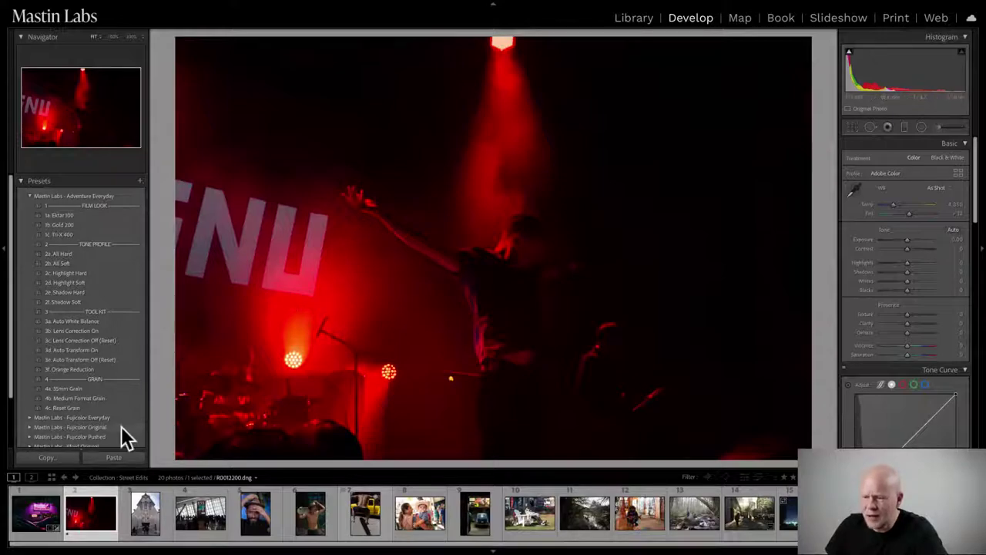
# Apply the Ilford Original 1a Pan F 35mm film look to the concert photo and raise its exposure to +4.10
pyautogui.click(29, 195)
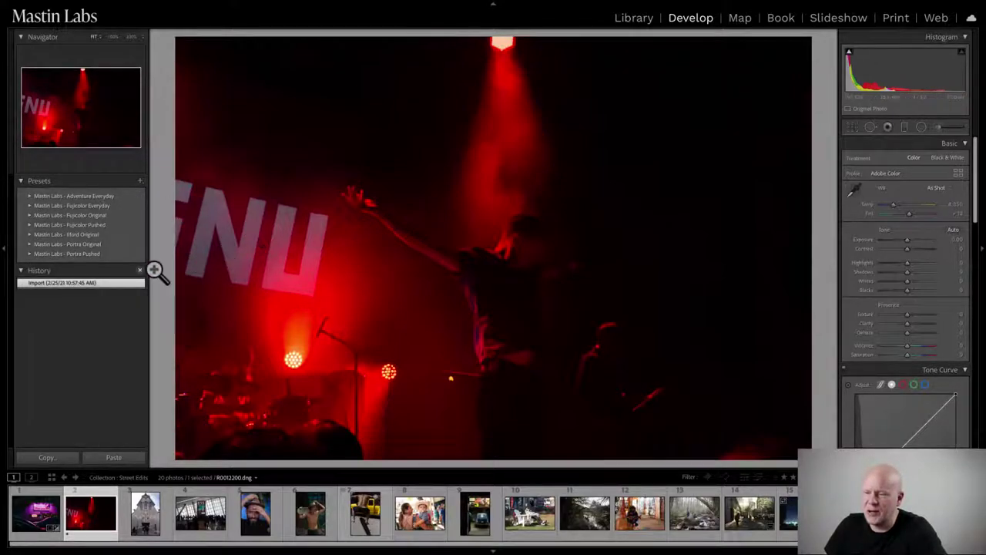
pyautogui.click(29, 234)
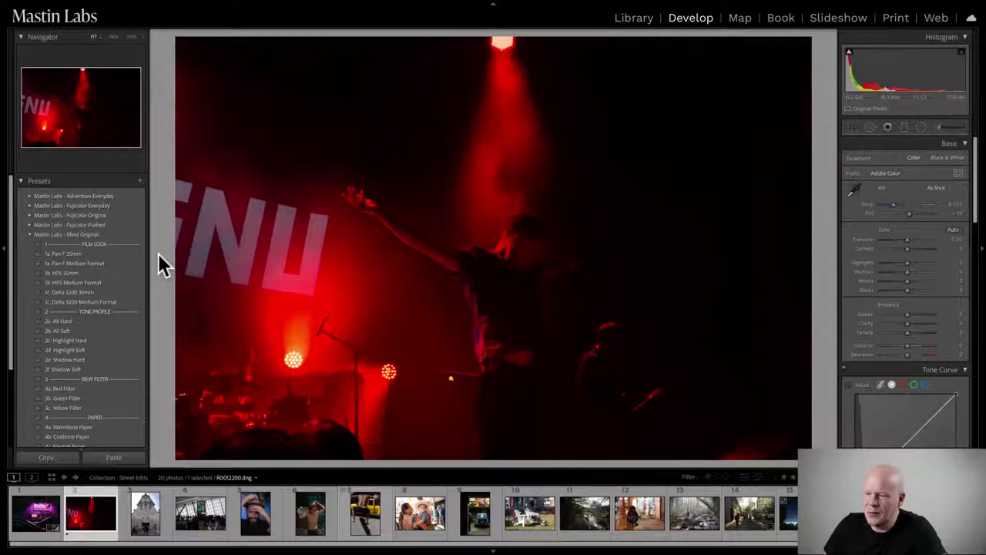
pyautogui.click(96, 255)
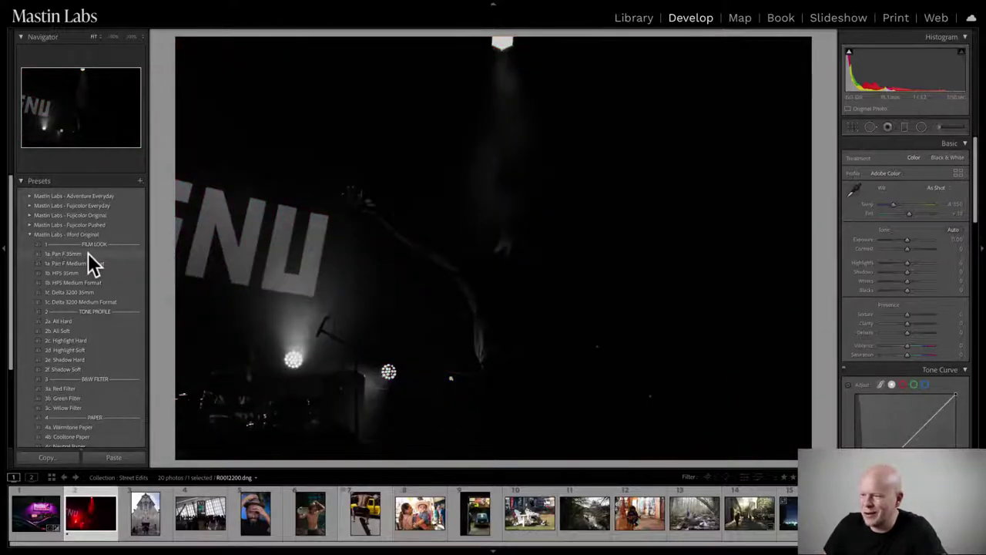
pyautogui.click(88, 253)
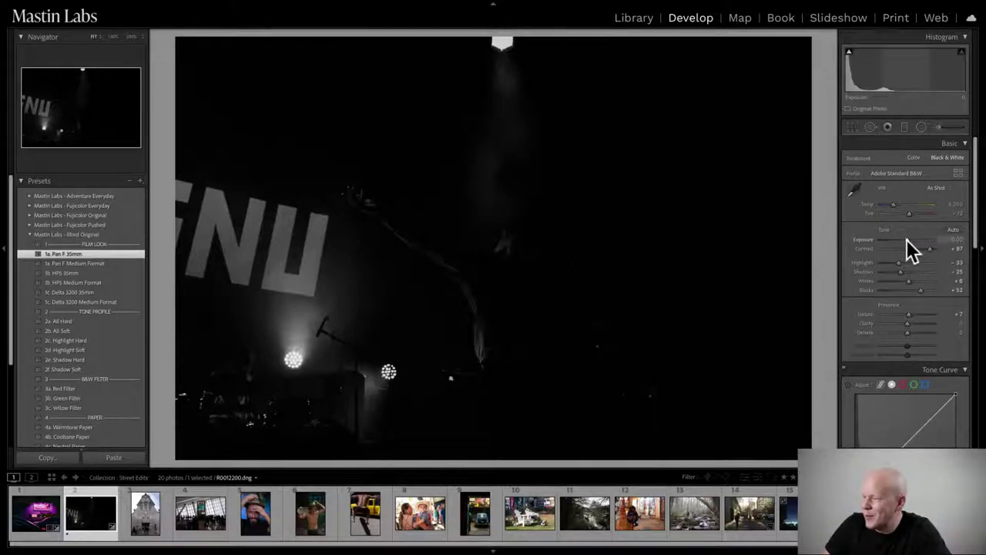
pyautogui.moveTo(907, 239); pyautogui.dragTo(927, 239)
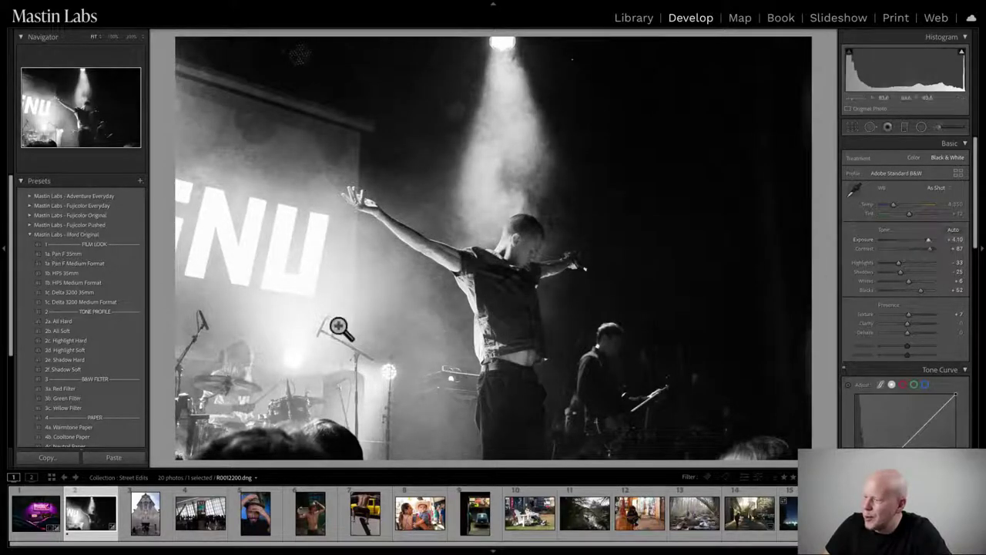
# Examine the grain and detail up close around the singer, his outstretched arm and the smoke, and return to the full view
pyautogui.click(485, 181)
pyautogui.moveTo(473, 260); pyautogui.dragTo(468, 117)
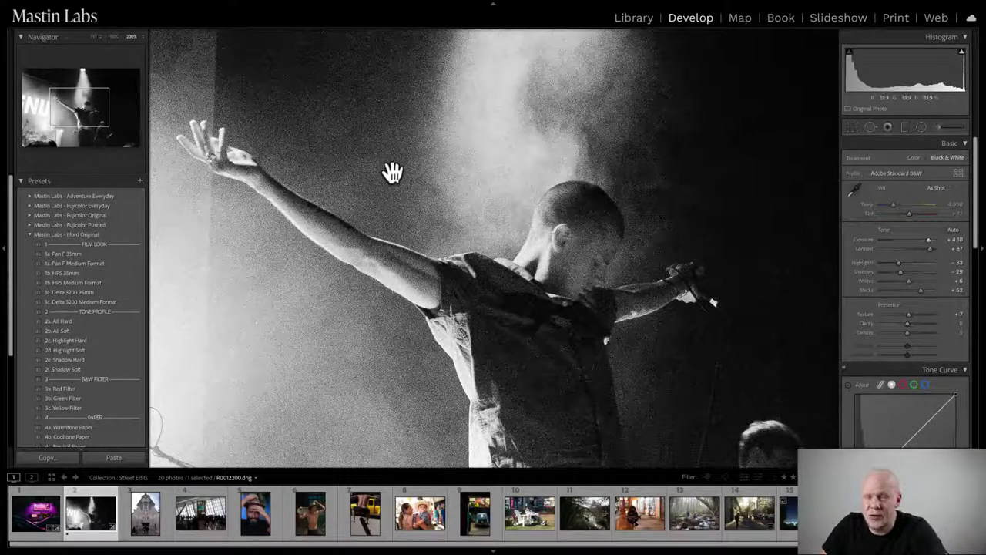
pyautogui.moveTo(392, 150); pyautogui.dragTo(480, 274)
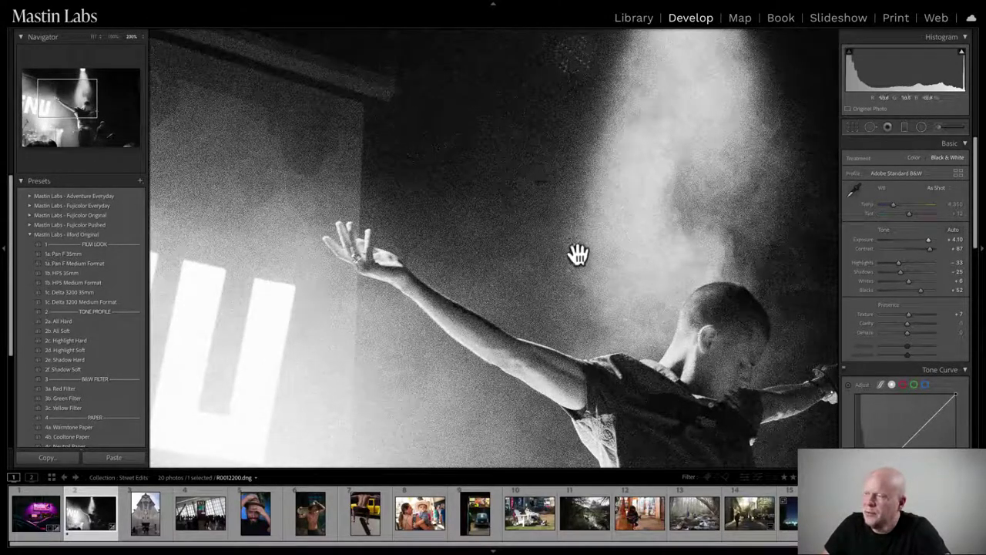
pyautogui.moveTo(579, 254); pyautogui.dragTo(509, 105)
pyautogui.moveTo(429, 249); pyautogui.dragTo(469, 145)
pyautogui.moveTo(595, 160); pyautogui.dragTo(544, 247)
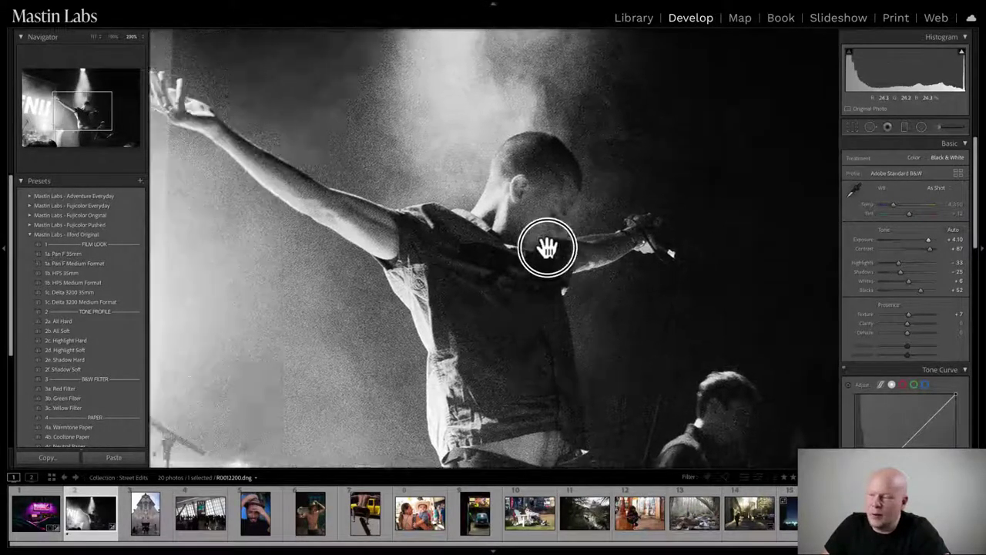
pyautogui.click(509, 224)
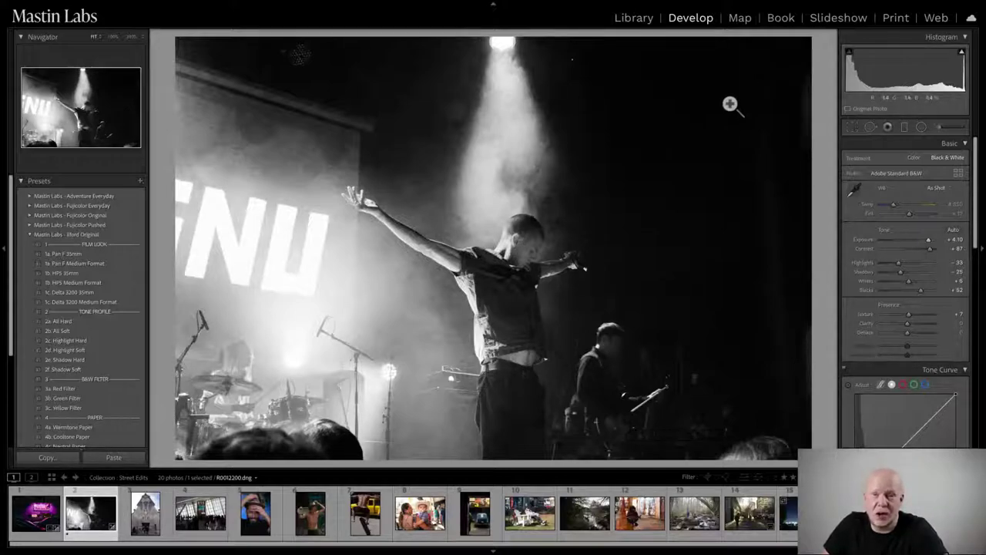
pyautogui.click(870, 126)
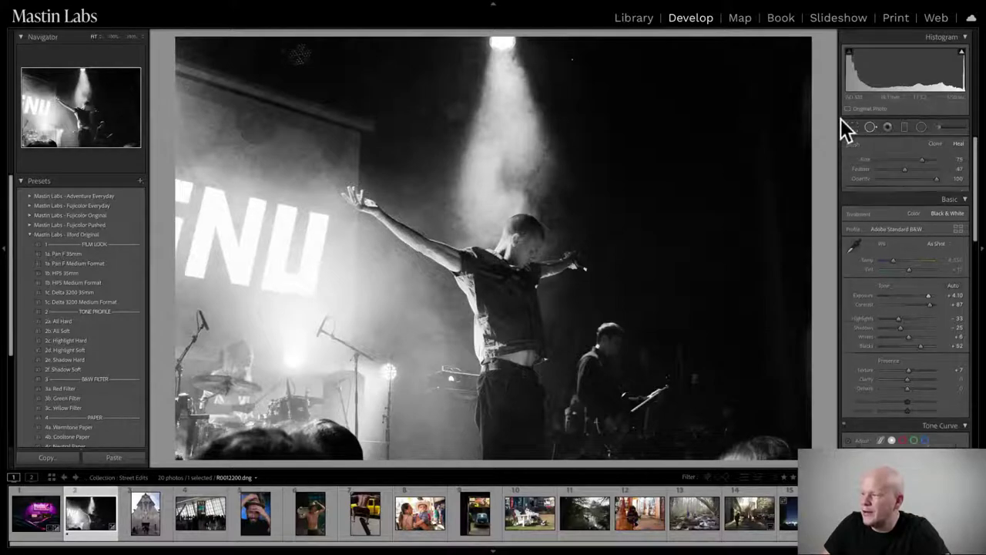
pyautogui.click(873, 127)
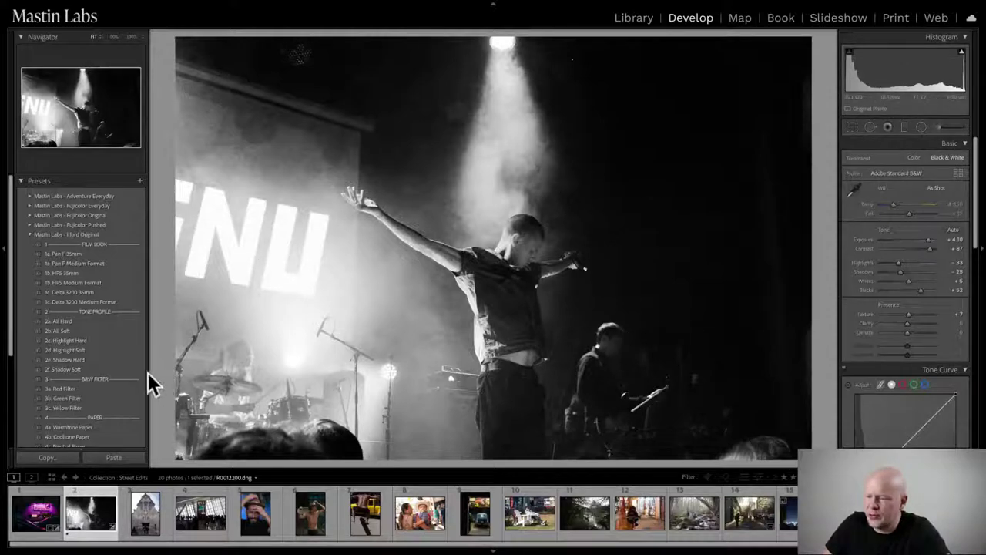
# Try the 2f Shadow Soft tone profile with the exposure lowered to +3.90, and undo both changes
pyautogui.moveTo(128, 371)
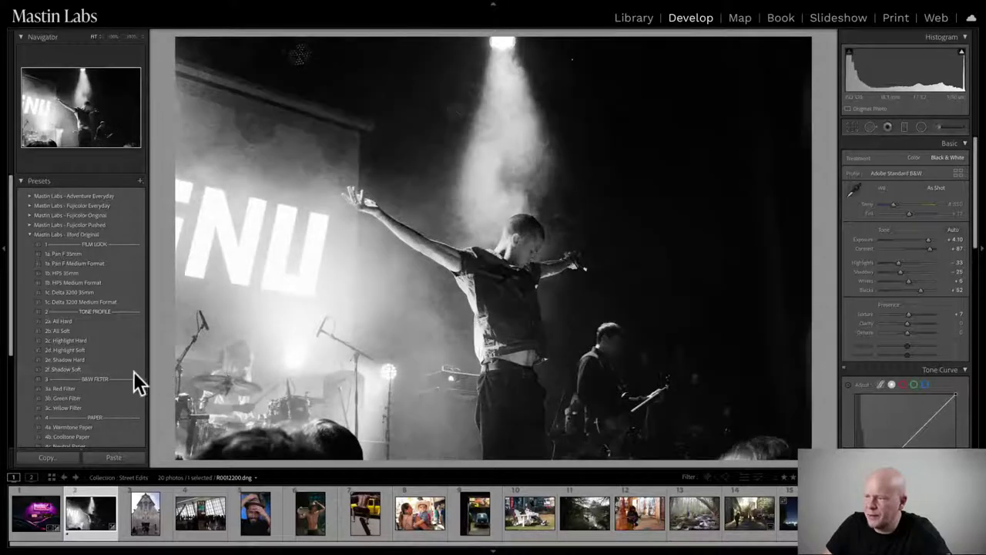
pyautogui.click(128, 371)
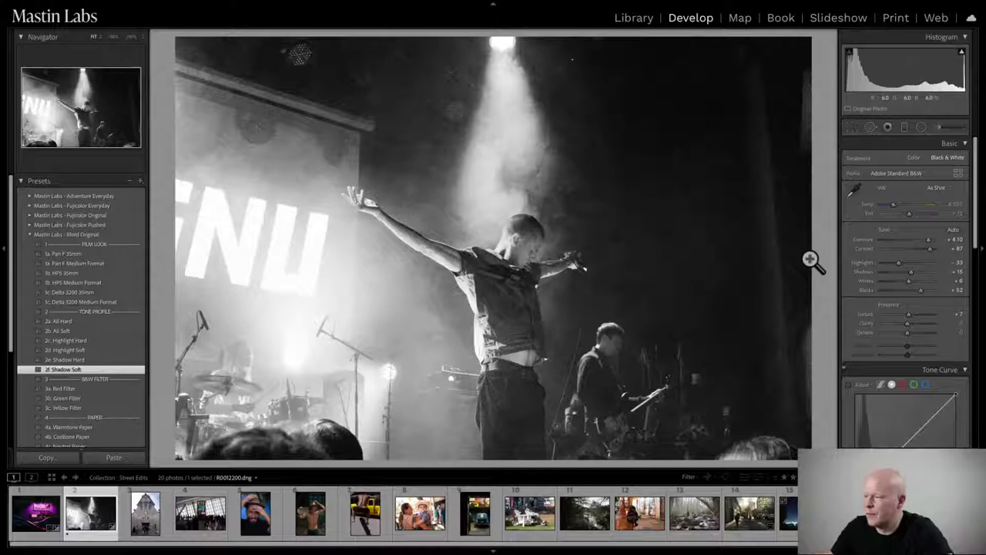
pyautogui.click(928, 239)
pyautogui.moveTo(928, 239); pyautogui.dragTo(926, 239)
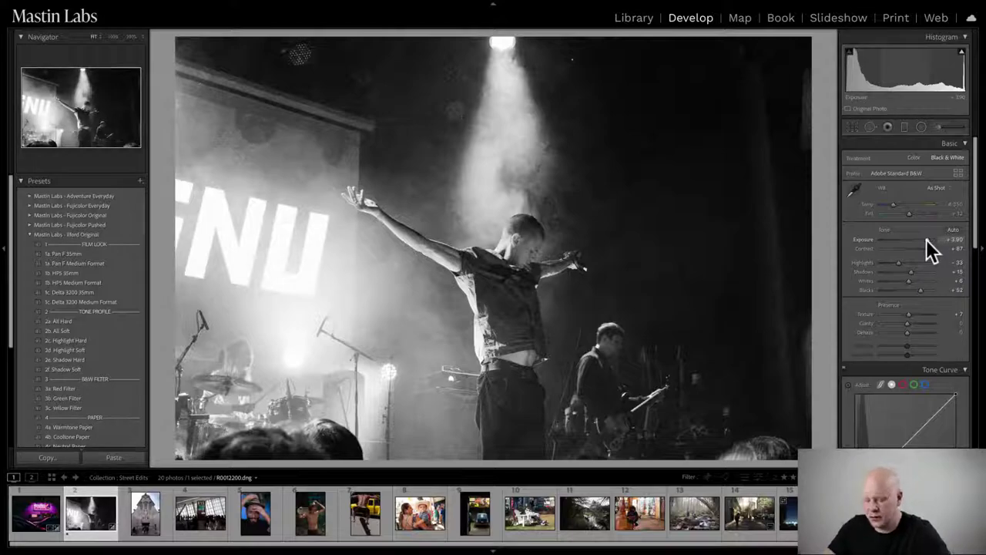
pyautogui.hotkey('ctrl', 'z')
pyautogui.hotkey('ctrl', 'z')
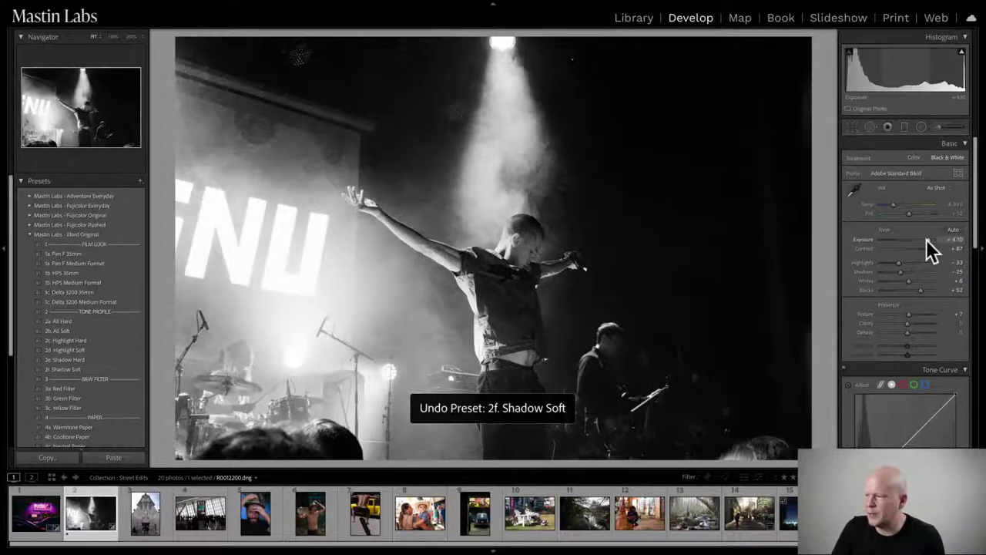
# Brighten the background guitarist with a size 22 Dodge (Lighten) adjustment brush, and compare the photo before and after the edits
pyautogui.click(938, 128)
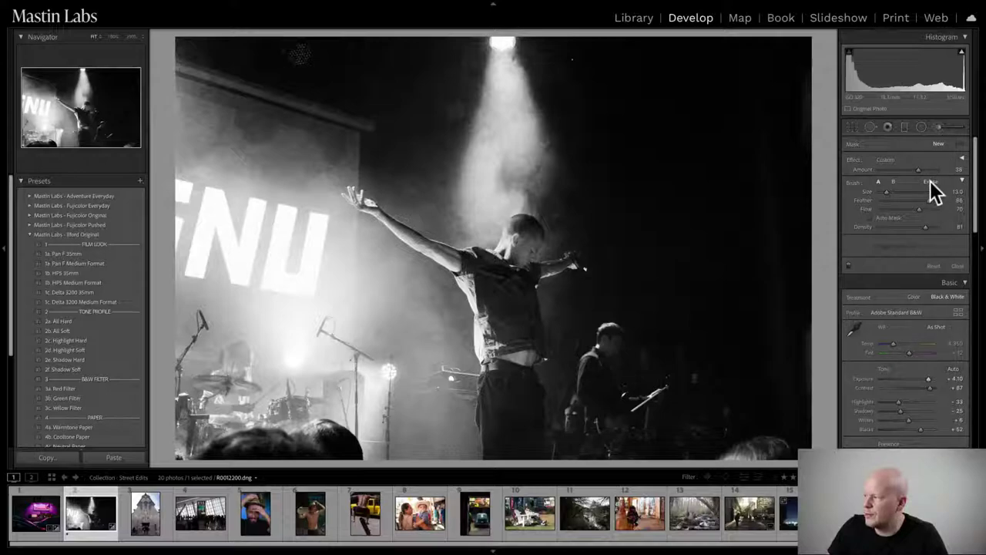
pyautogui.click(892, 161)
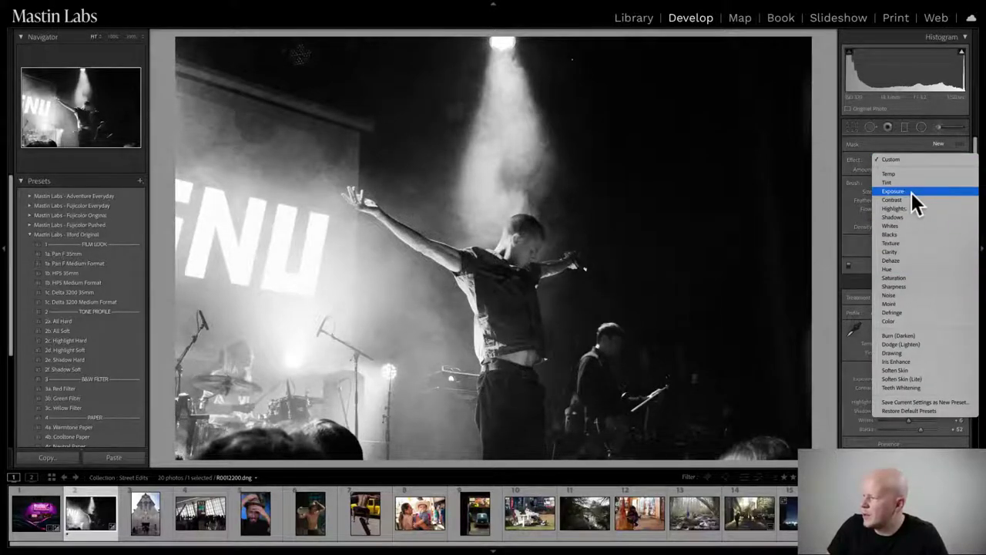
pyautogui.click(913, 342)
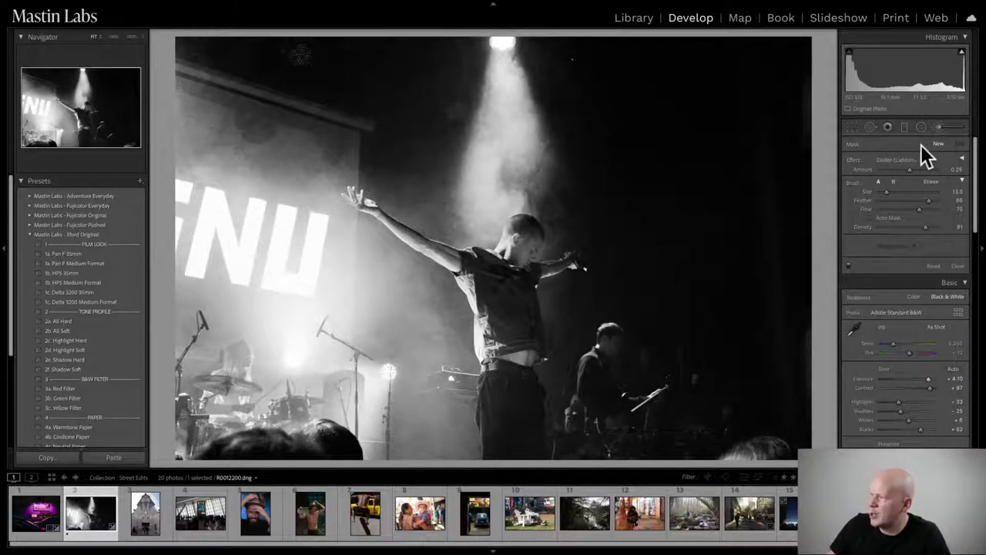
pyautogui.scroll(5, 555, 347)
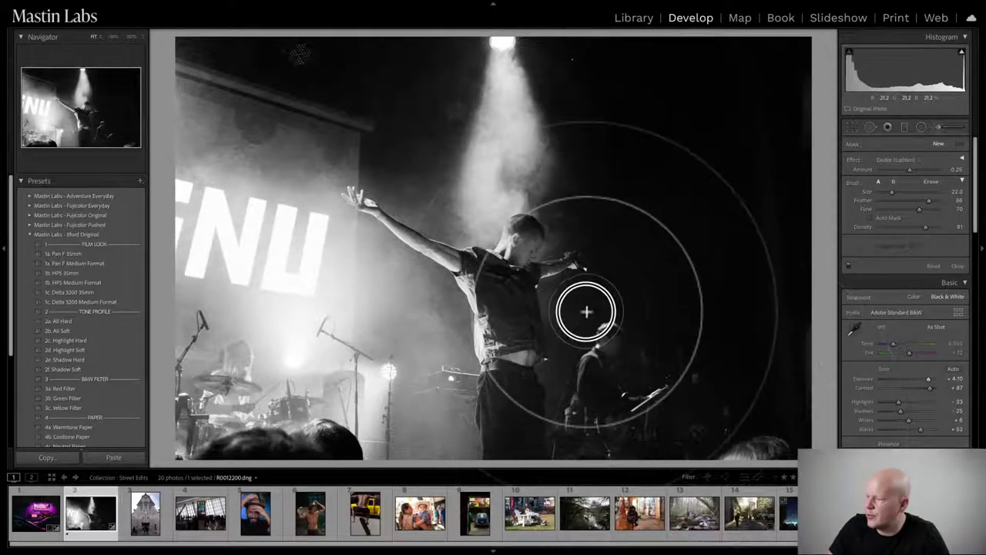
pyautogui.moveTo(591, 305)
pyautogui.mouseDown()
pyautogui.moveTo(563, 147)
pyautogui.moveTo(535, 222)
pyautogui.moveTo(570, 271)
pyautogui.moveTo(543, 298)
pyautogui.moveTo(568, 259)
pyautogui.mouseUp()
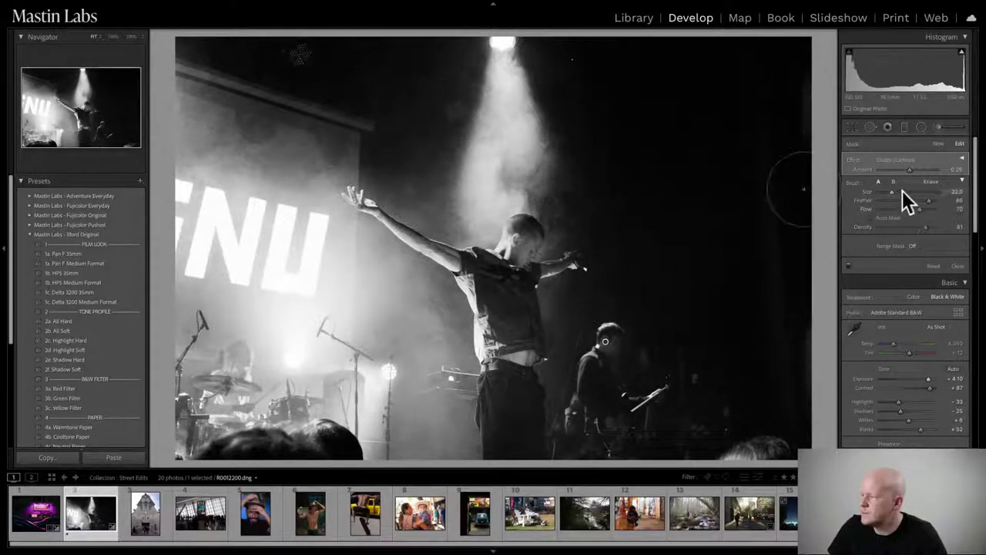
pyautogui.click(963, 158)
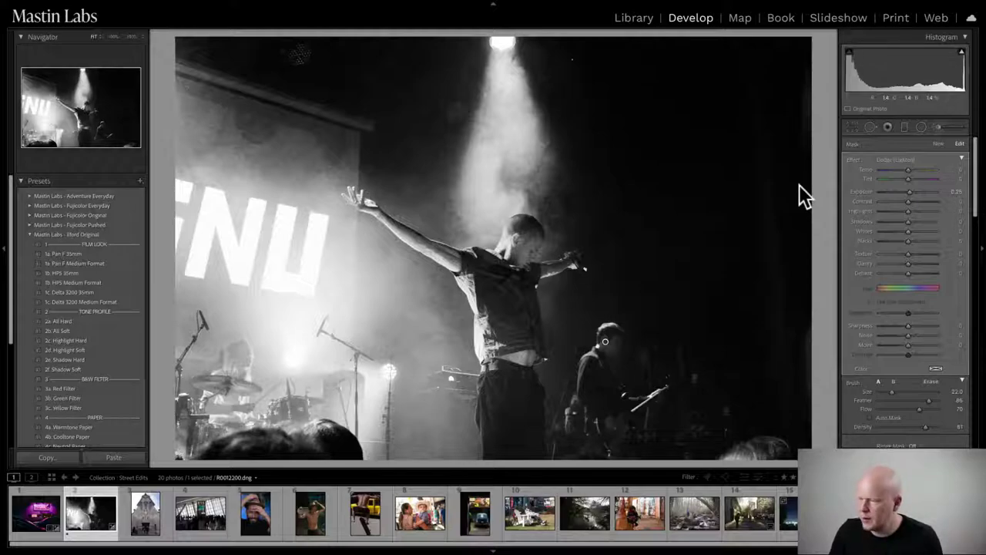
pyautogui.press('y')
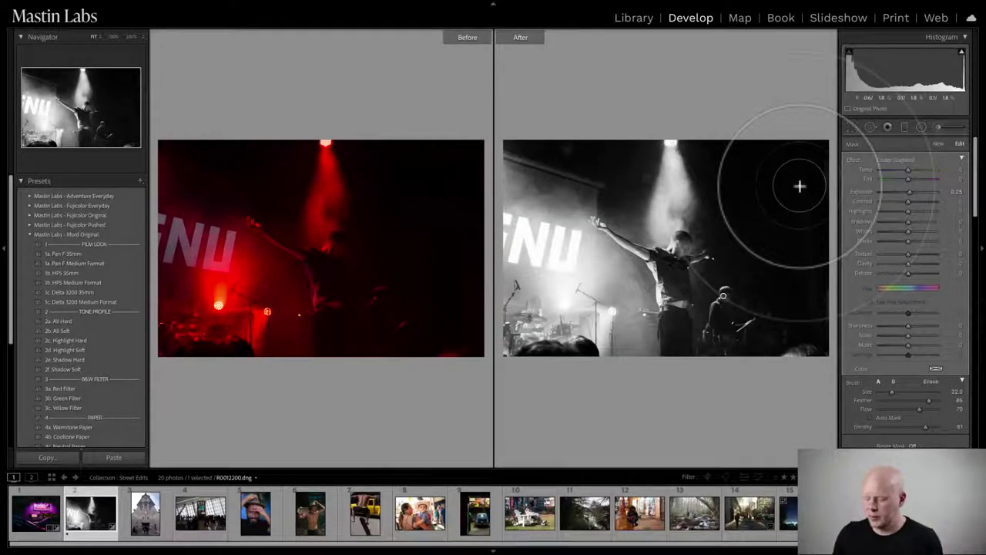
pyautogui.press('y')
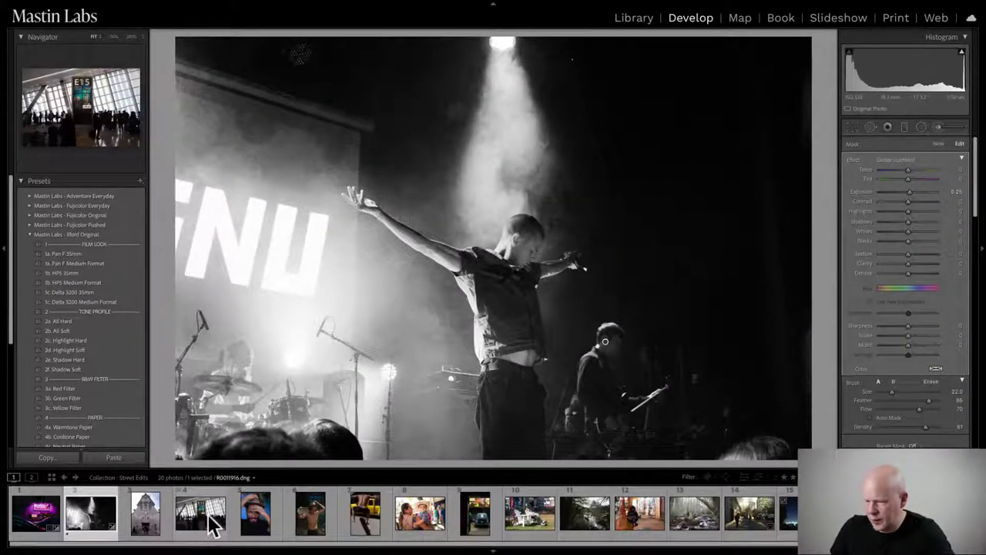
# Open the photo of the blue car in the garage and apply the Portra Original 1c Portra 800 film look
pyautogui.click(250, 520)
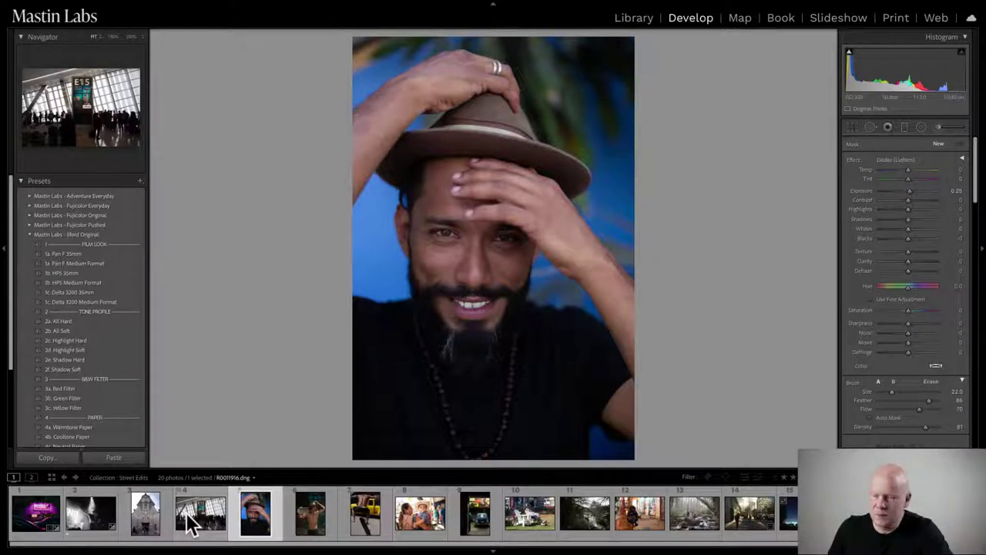
pyautogui.click(484, 529)
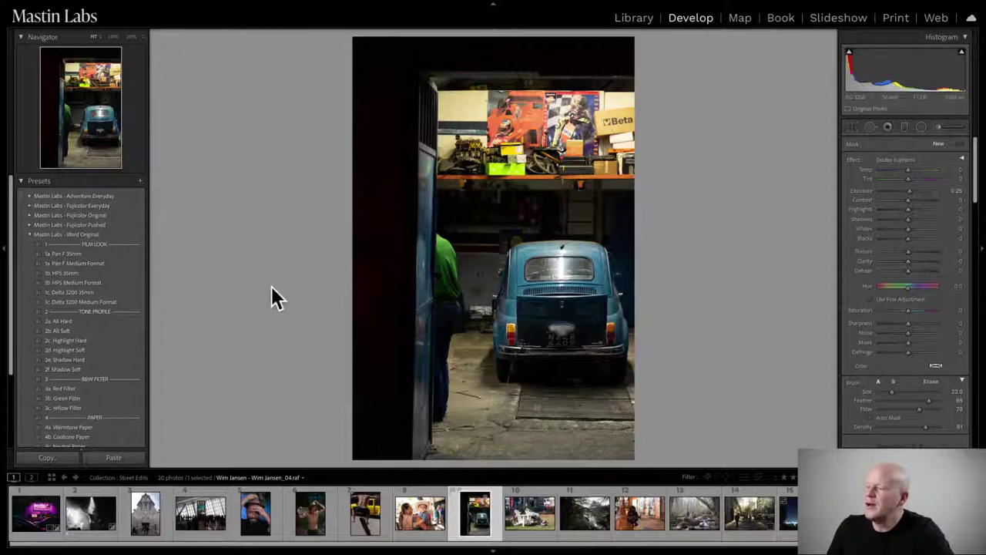
pyautogui.click(29, 232)
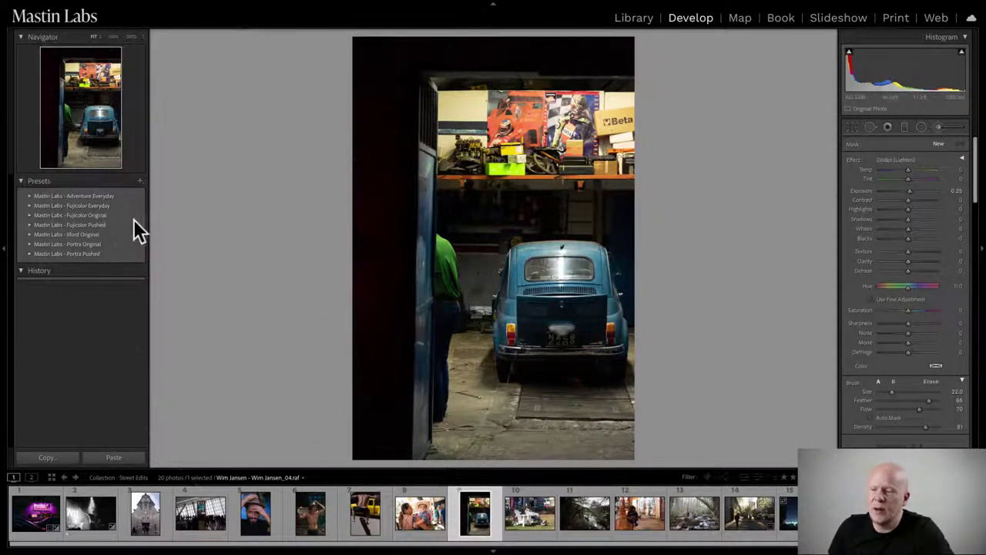
pyautogui.click(28, 243)
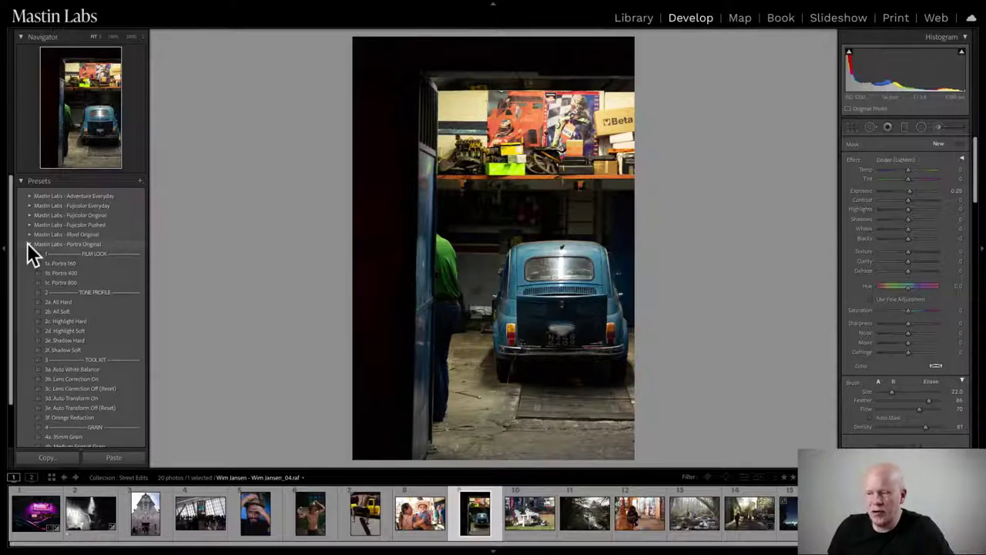
pyautogui.click(28, 243)
pyautogui.click(29, 253)
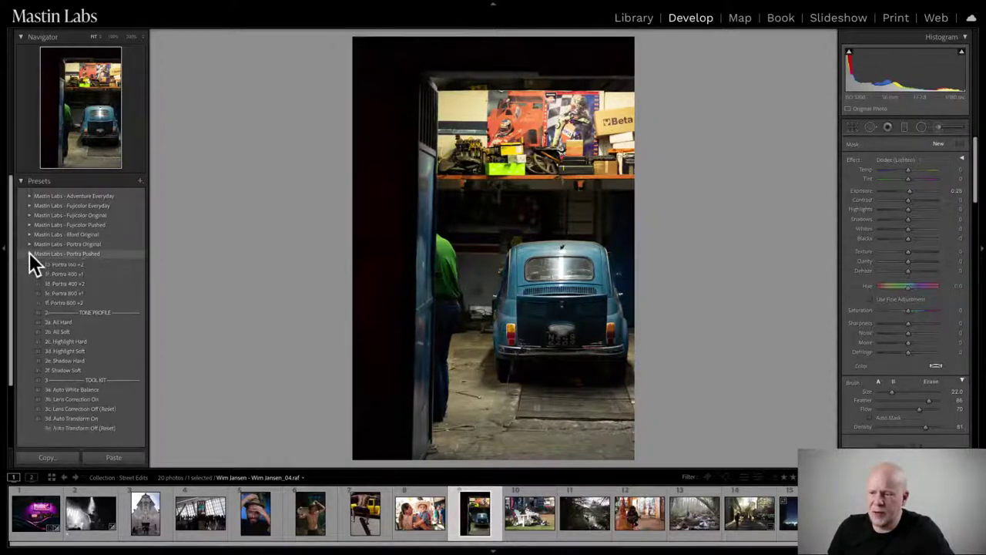
pyautogui.click(30, 254)
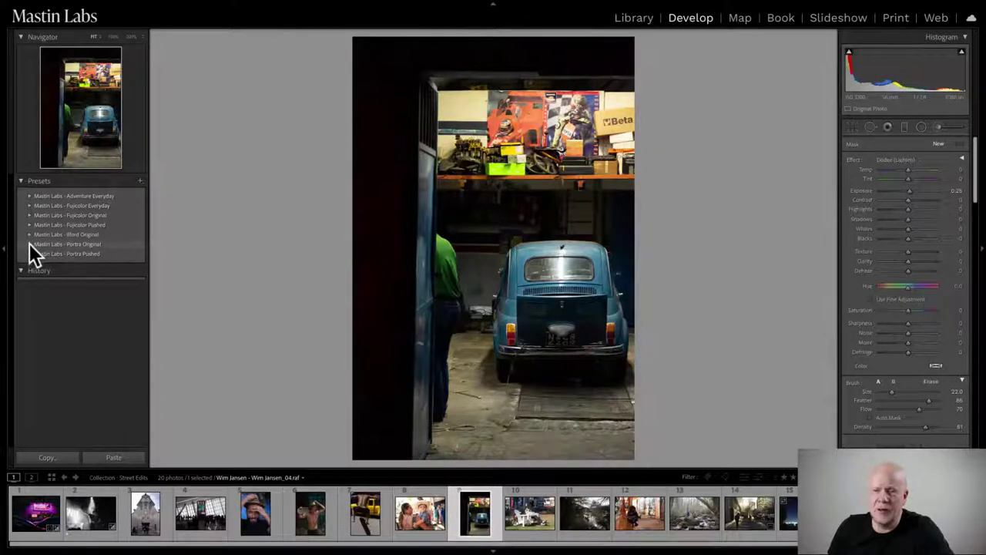
pyautogui.click(29, 243)
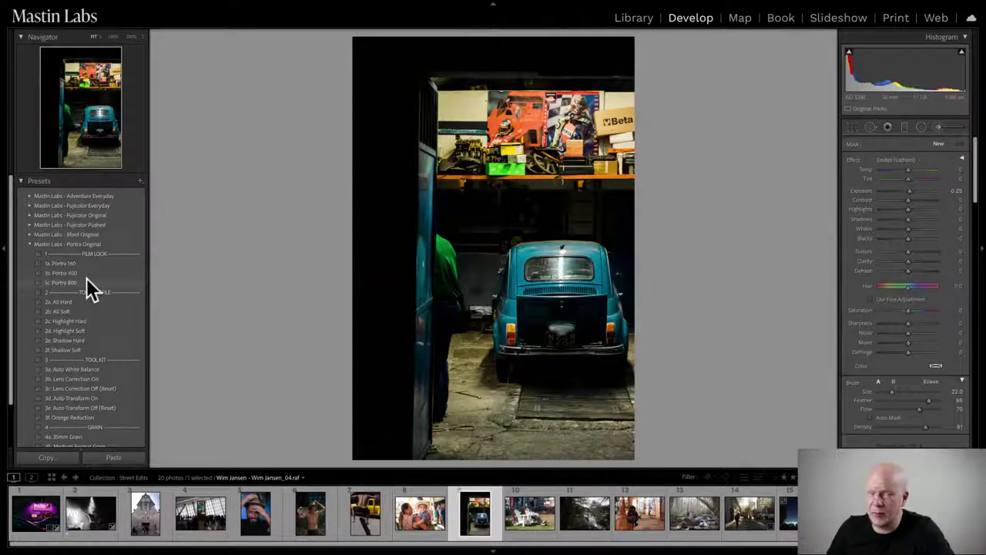
pyautogui.click(85, 282)
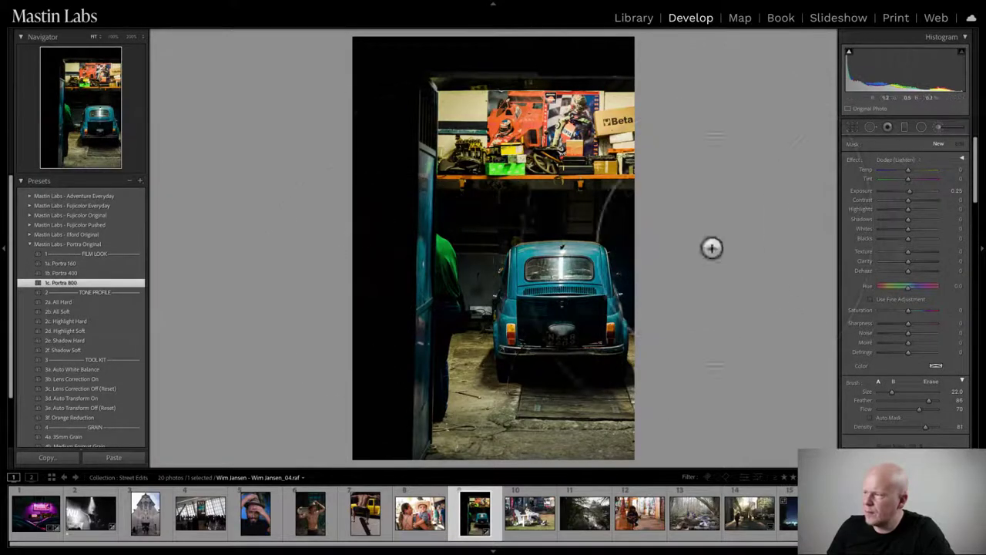
# Leave the adjustment brush and set the garage photo's exposure to +0.25, undoing a trial increase to +1.20
pyautogui.click(941, 127)
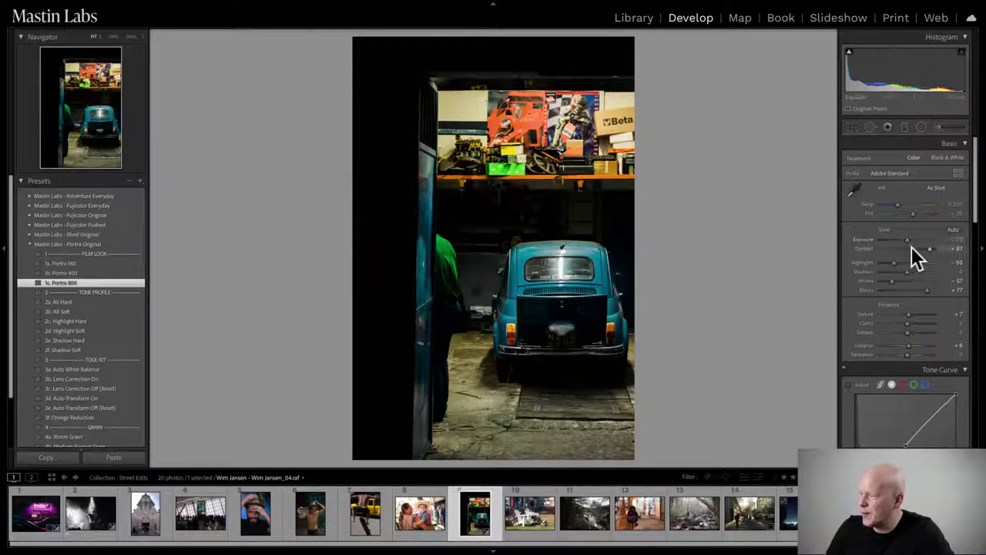
pyautogui.click(908, 240)
pyautogui.moveTo(907, 239); pyautogui.dragTo(909, 239)
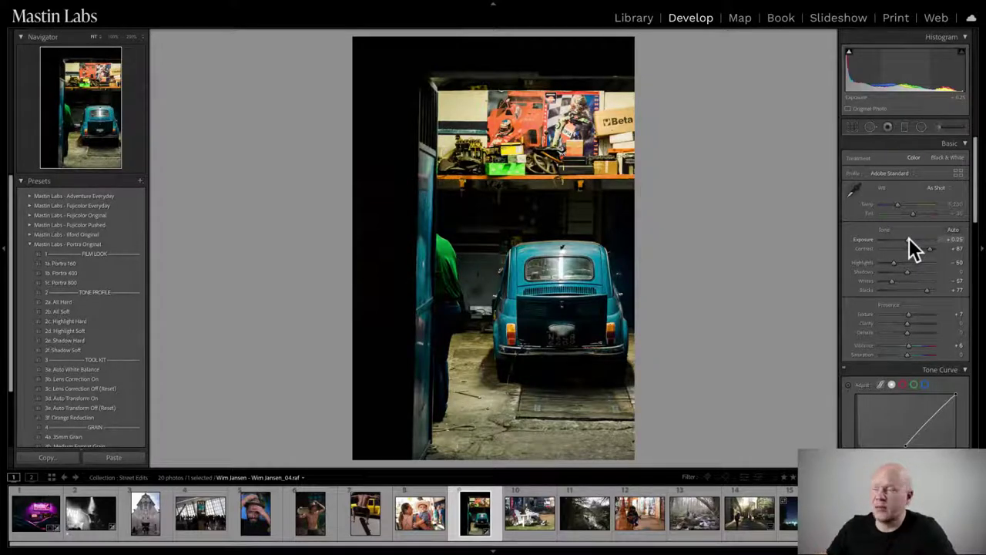
pyautogui.moveTo(909, 238); pyautogui.dragTo(914, 238)
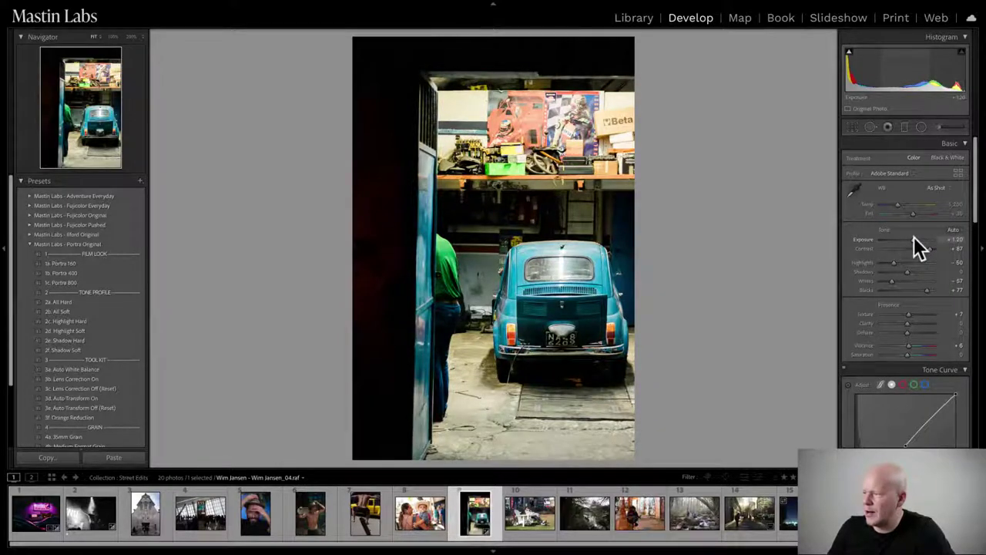
pyautogui.hotkey('ctrl', 'z')
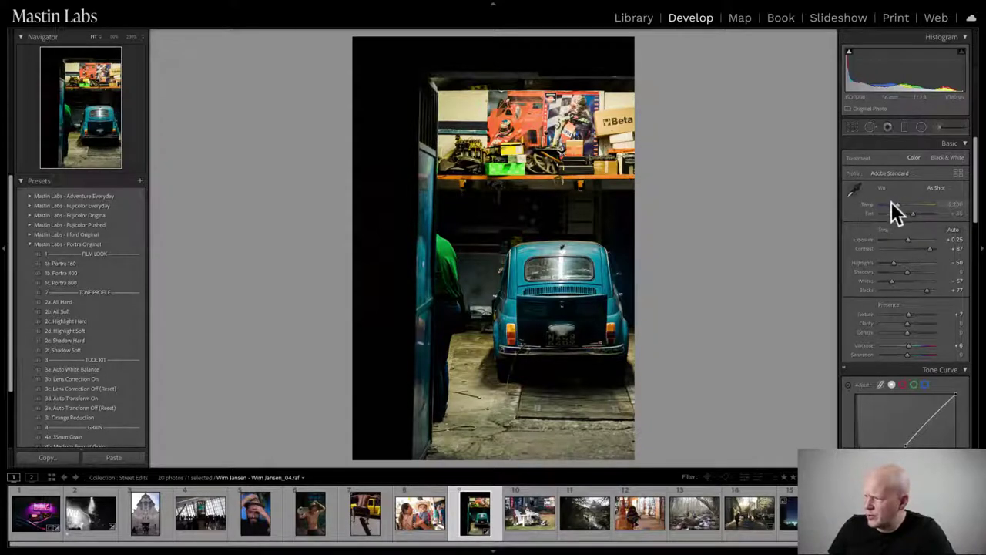
# Warm the garage photo's white balance to Temp 5,651 and Tint +56, and compare it before and after
pyautogui.moveTo(896, 203); pyautogui.dragTo(900, 202)
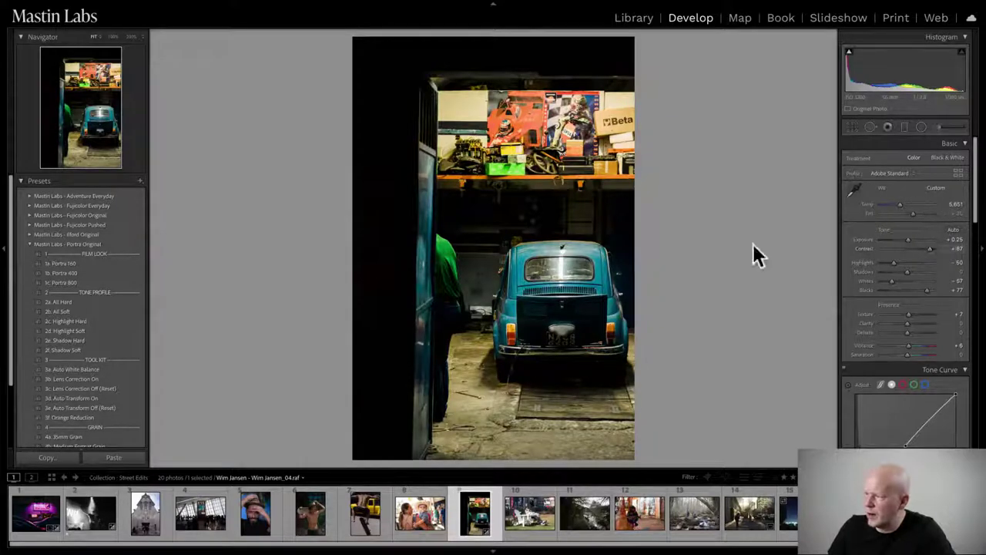
pyautogui.click(913, 214)
pyautogui.moveTo(914, 212); pyautogui.dragTo(917, 212)
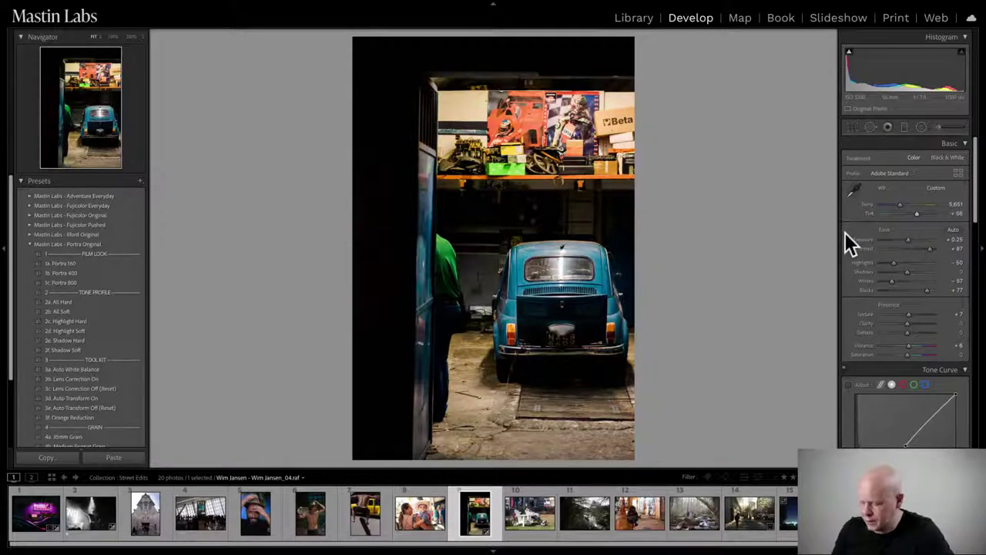
pyautogui.press('y')
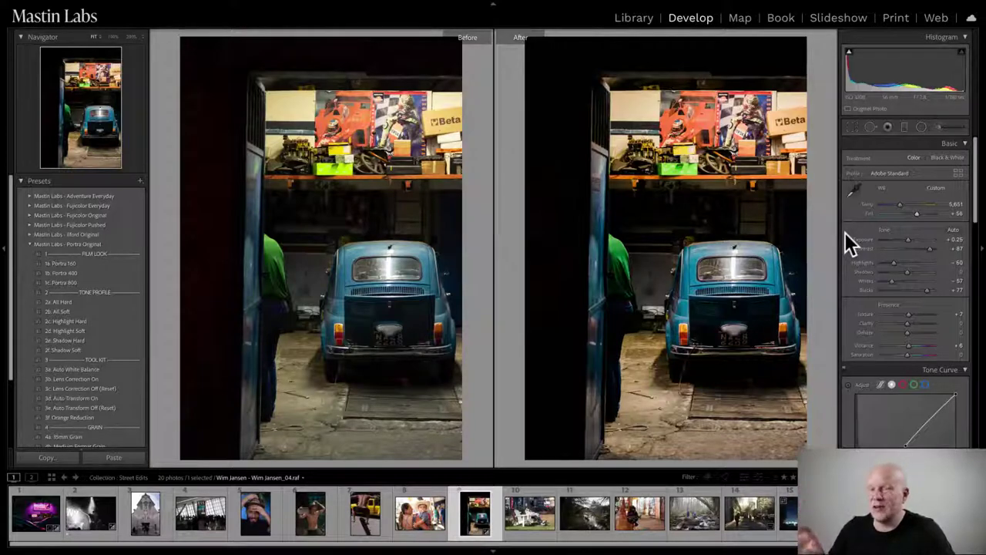
pyautogui.press('y')
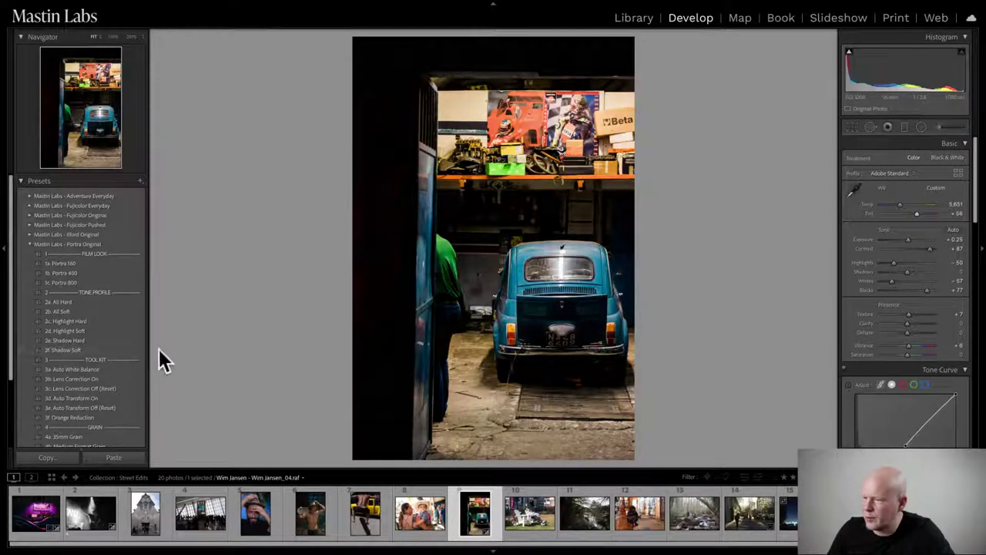
# Apply the Portra Original 2f Shadow Soft tone profile and the 3d Auto Transform On preset to the garage photo
pyautogui.click(133, 349)
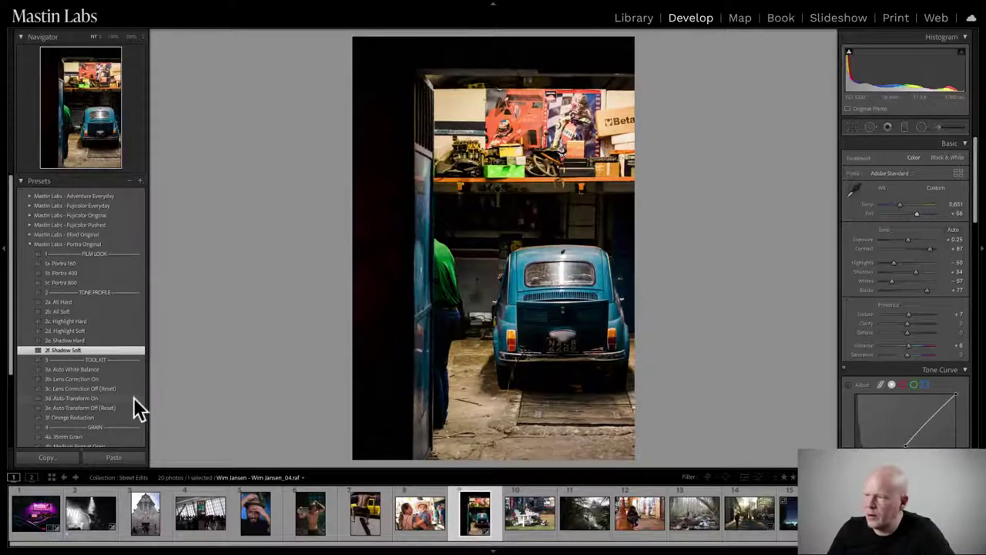
pyautogui.click(133, 397)
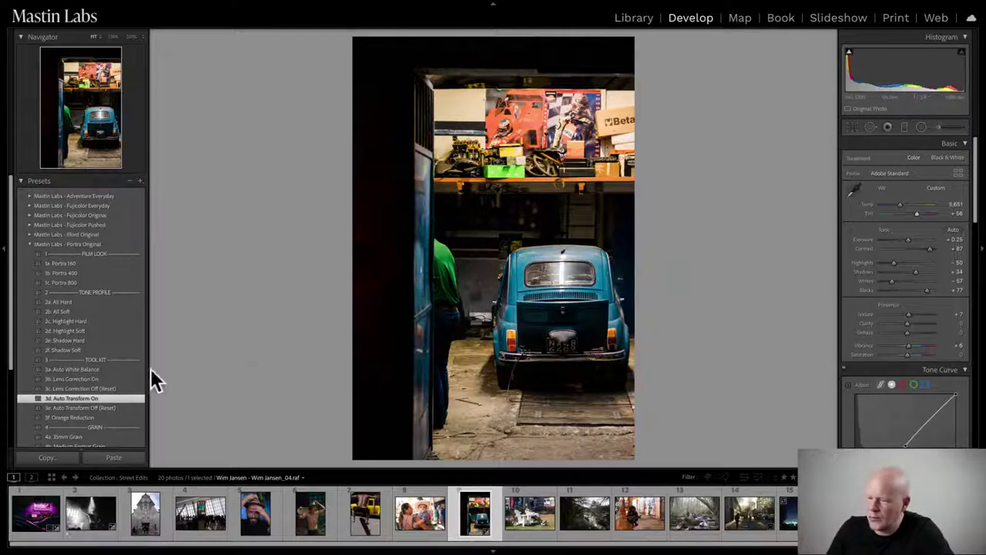
# Apply the Portra Original 4a 35mm Grain preset while viewing the blue car up close, and return to the full view
pyautogui.scroll(-3, 122, 375)
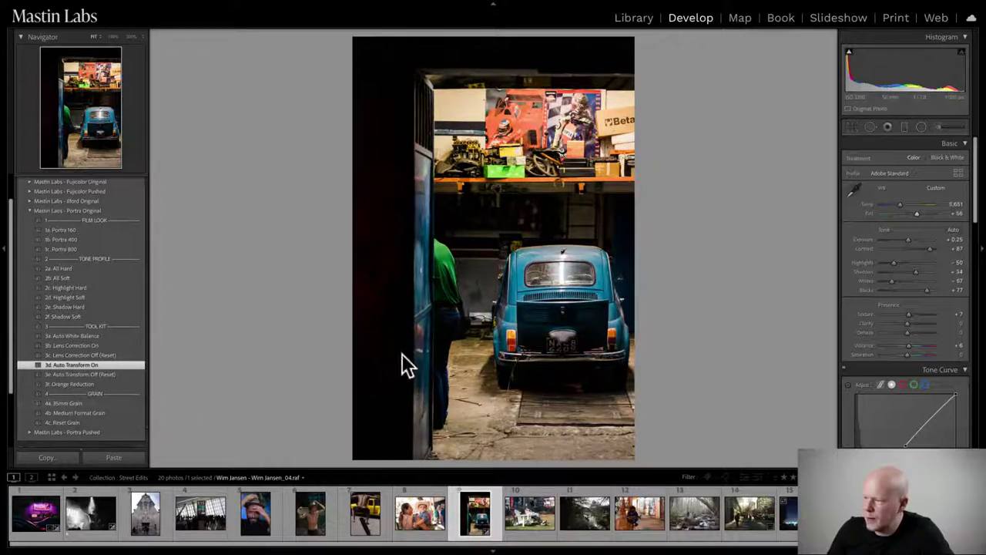
pyautogui.click(502, 279)
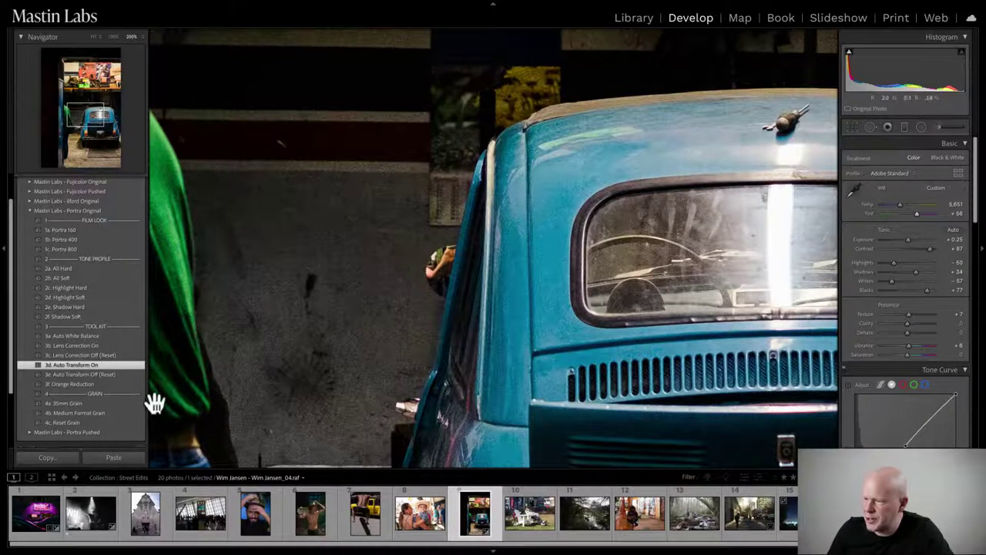
pyautogui.click(120, 403)
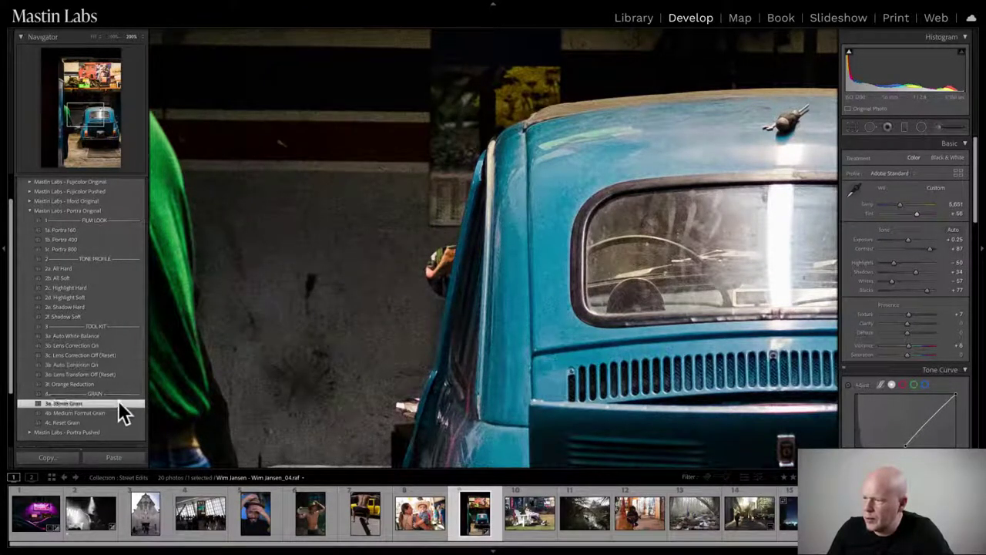
pyautogui.click(393, 251)
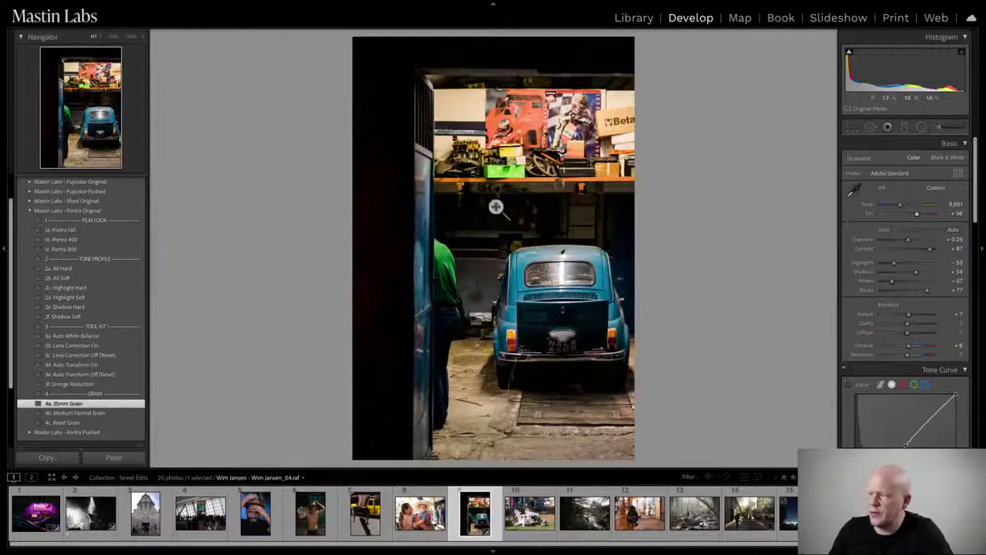
# Examine the grain on the grey wall and the car up close, and compare the whole photo before and after
pyautogui.click(501, 280)
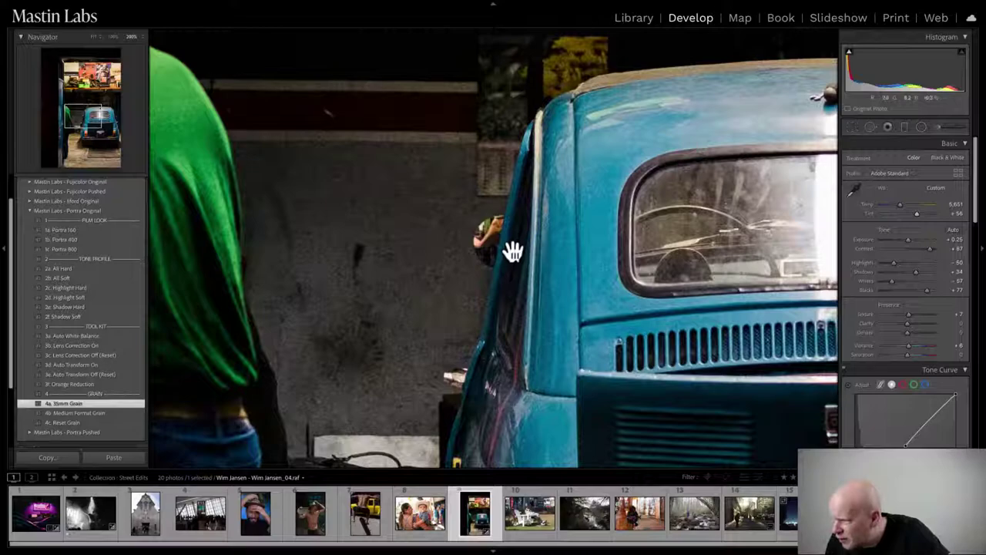
pyautogui.moveTo(514, 240); pyautogui.dragTo(491, 238)
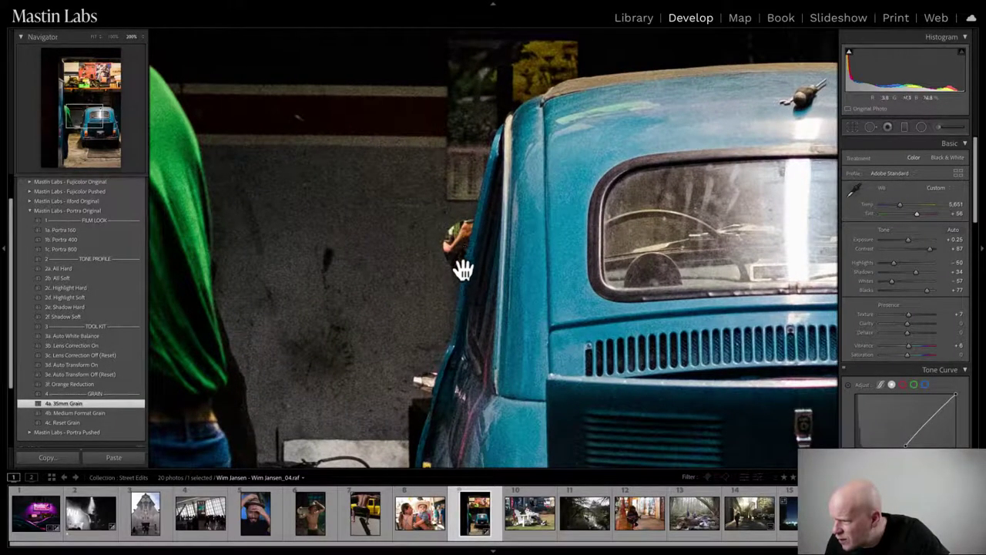
pyautogui.moveTo(308, 284); pyautogui.dragTo(348, 258)
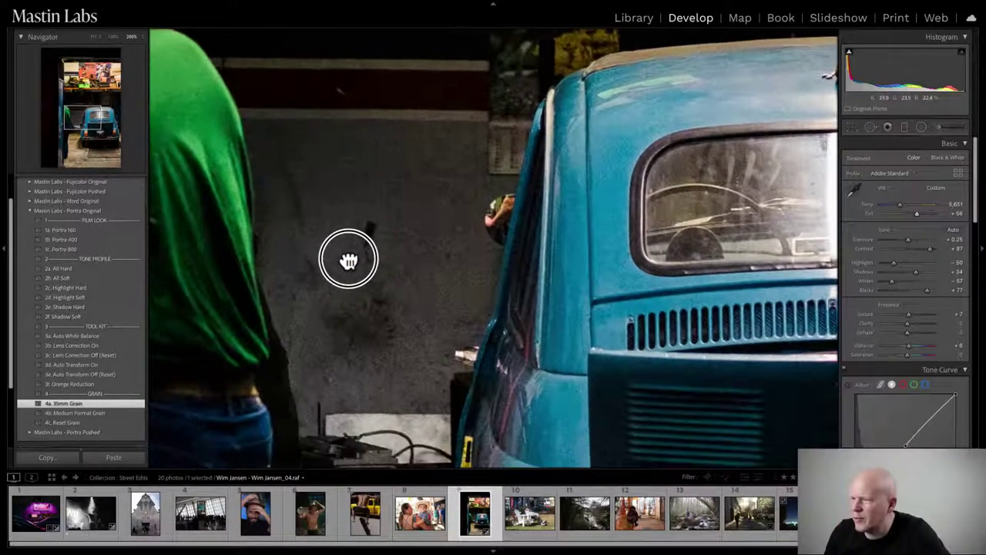
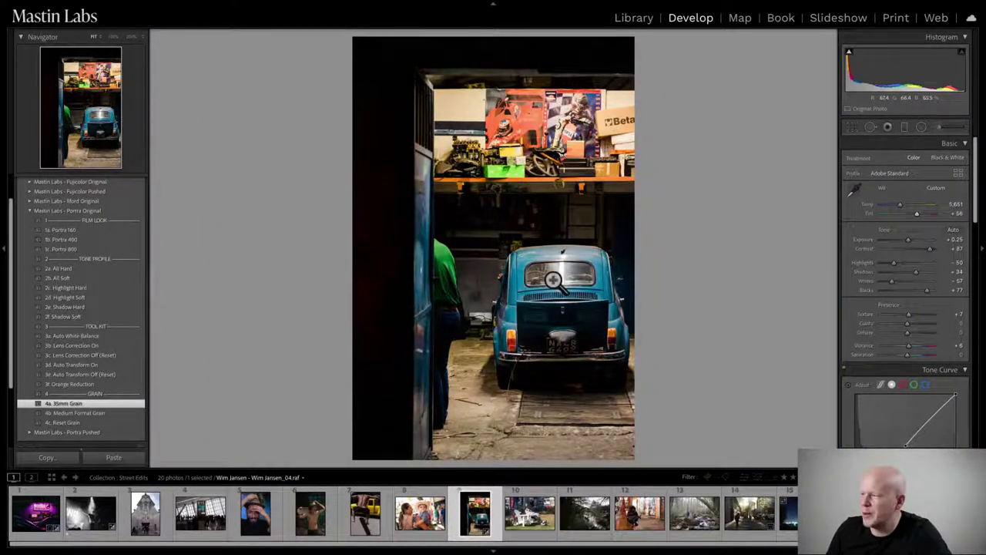
pyautogui.press('y')
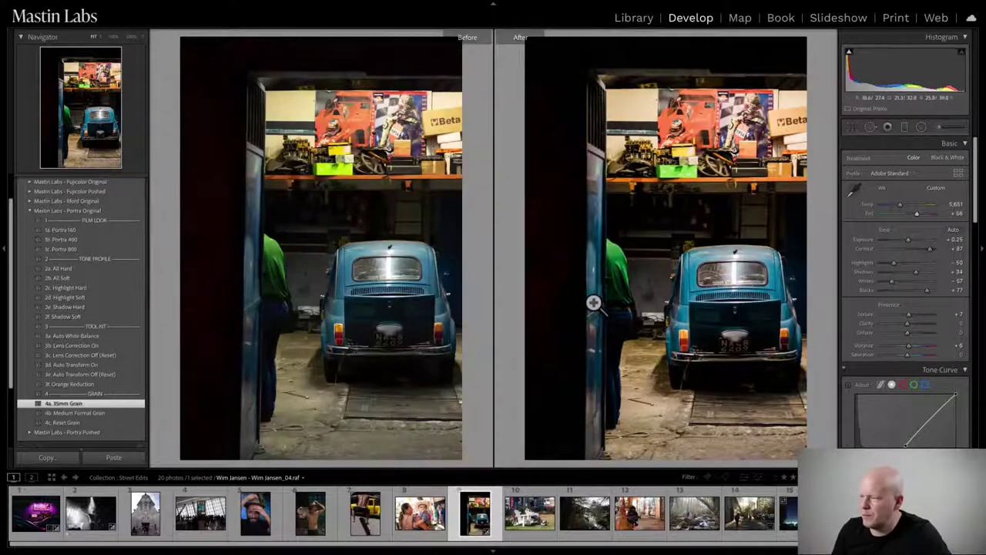
pyautogui.press('y')
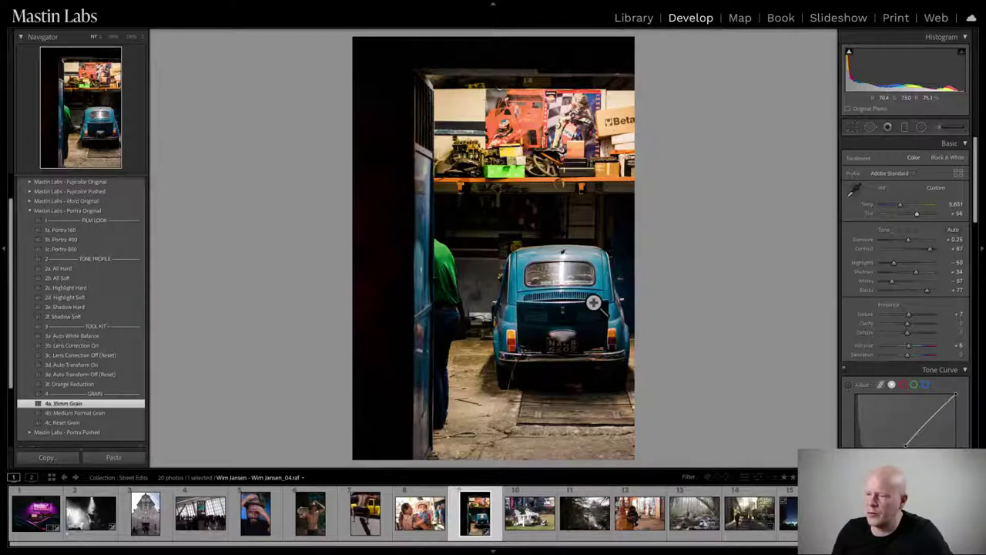
# Apply the Portra Pushed 1b Portra 160 +2 film look to the garage photo
pyautogui.click(30, 211)
pyautogui.click(29, 252)
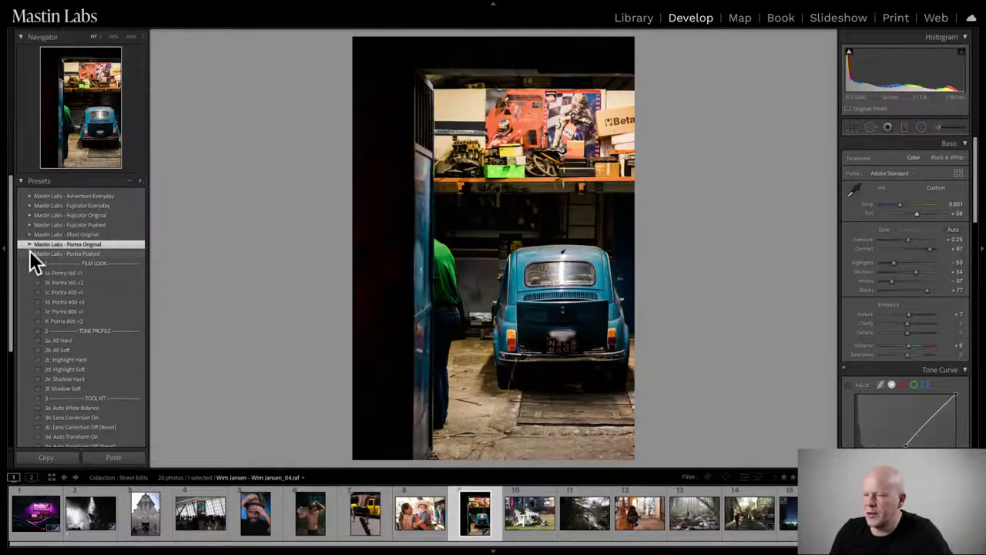
pyautogui.click(133, 283)
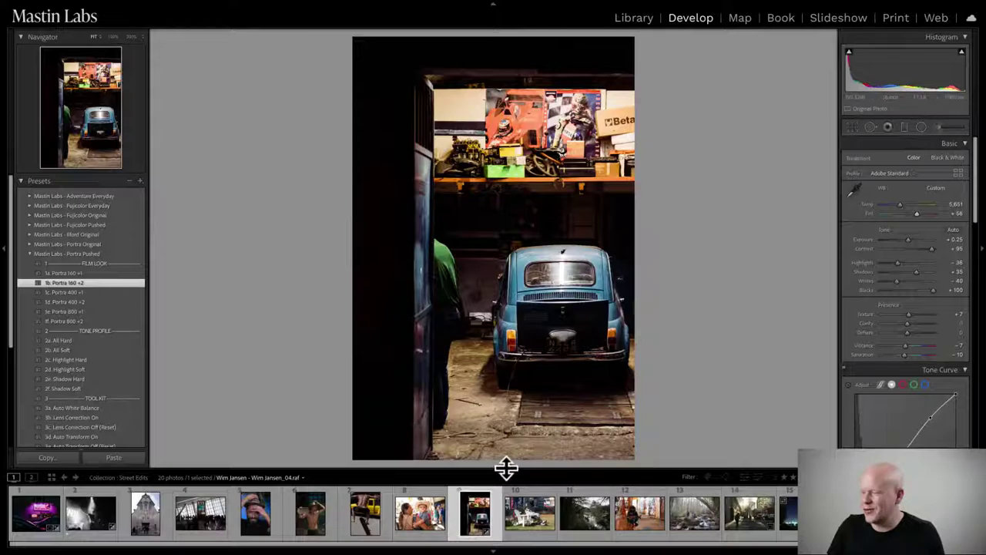
# Open the photo of the children by the forest stream and show the Fujicolor Everyday presets
pyautogui.click(701, 530)
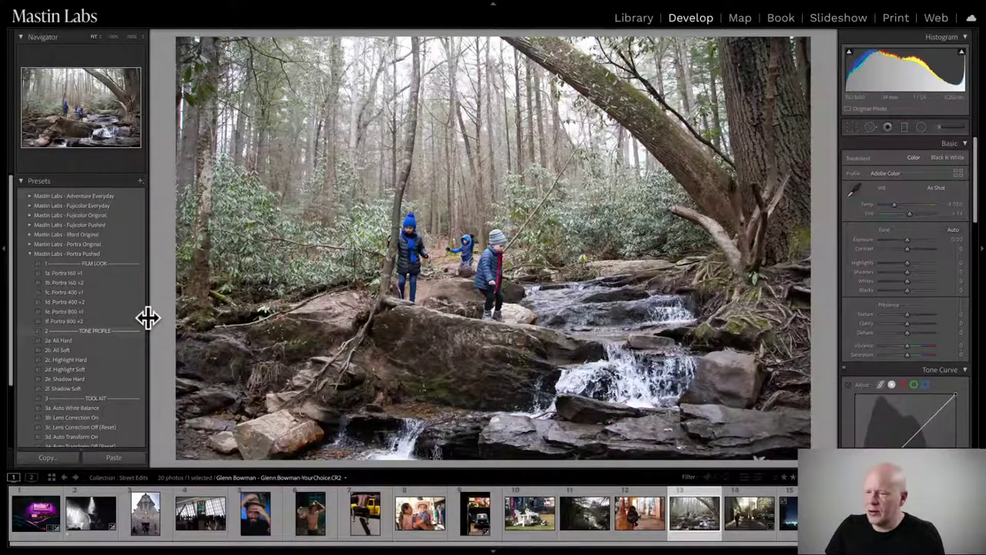
pyautogui.click(31, 254)
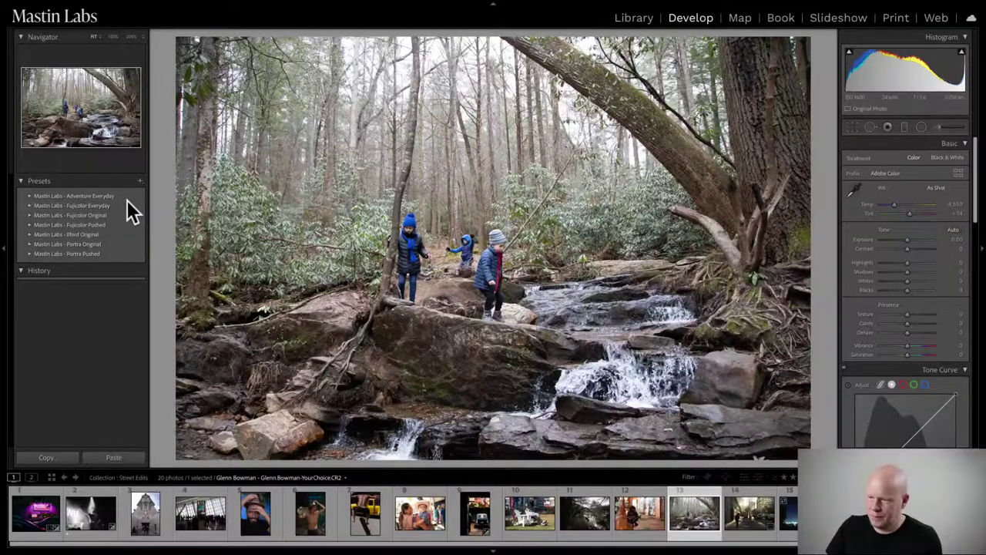
pyautogui.click(28, 234)
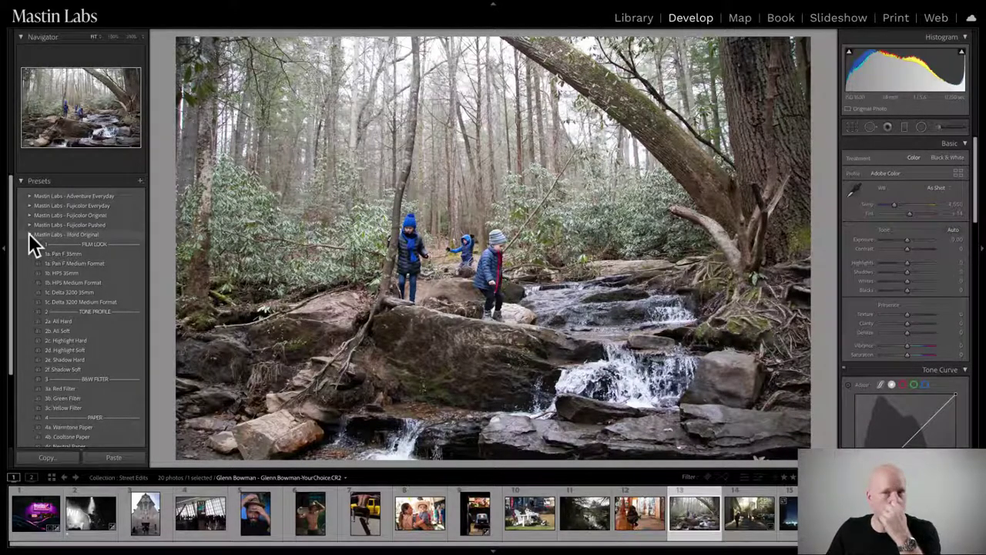
pyautogui.click(29, 234)
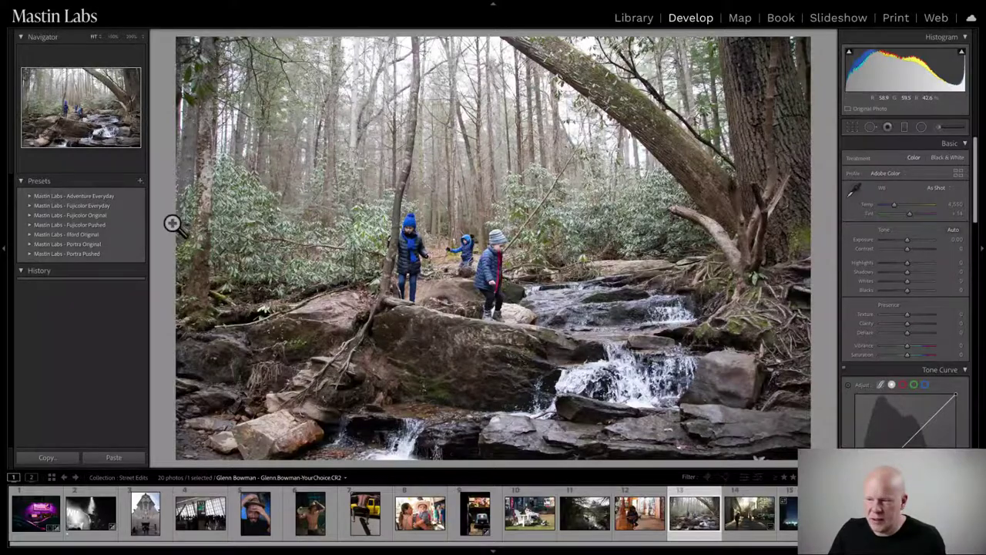
pyautogui.click(29, 205)
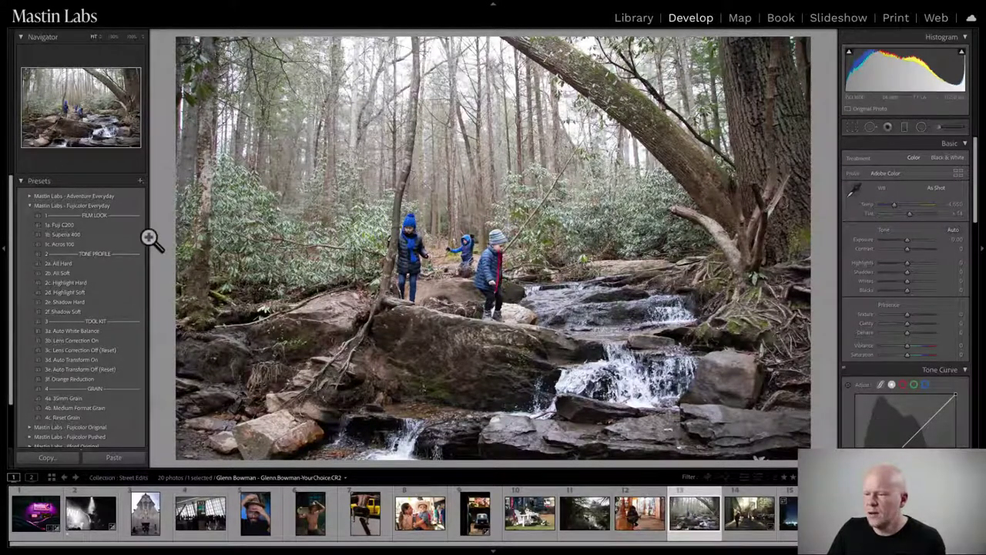
# Preview the Fuji C200 and Superia 400 film looks on the stream photo, and apply 1b Superia 400
pyautogui.moveTo(132, 234)
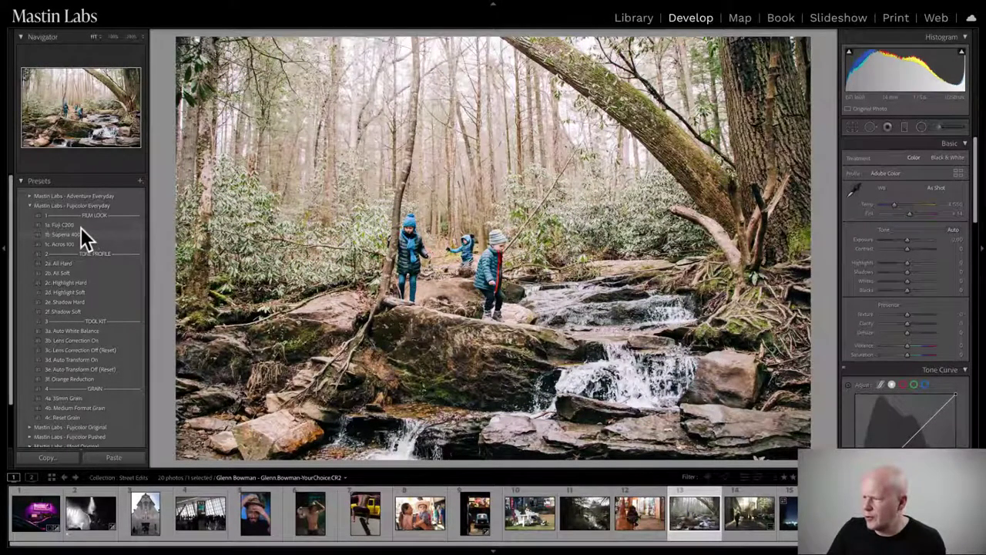
pyautogui.moveTo(81, 222)
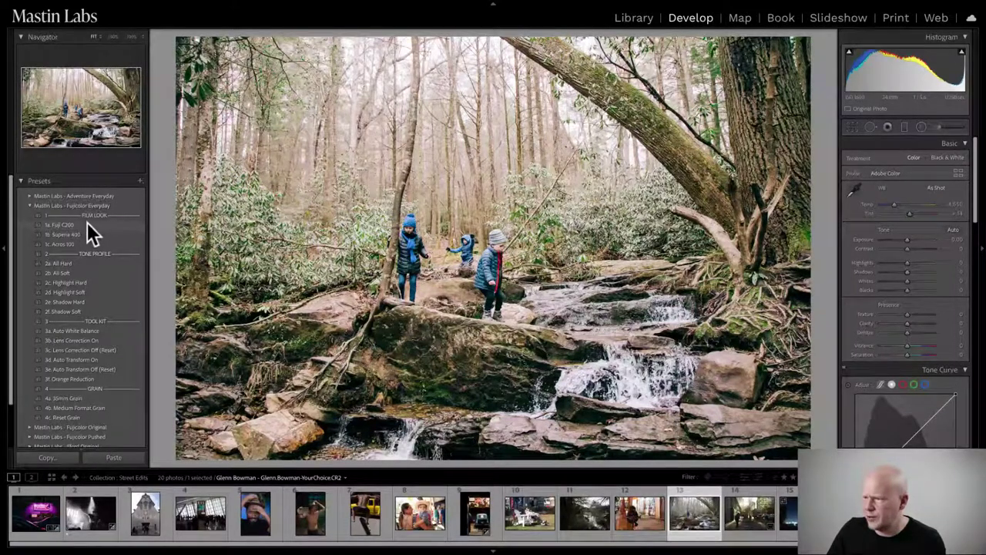
pyautogui.moveTo(86, 243)
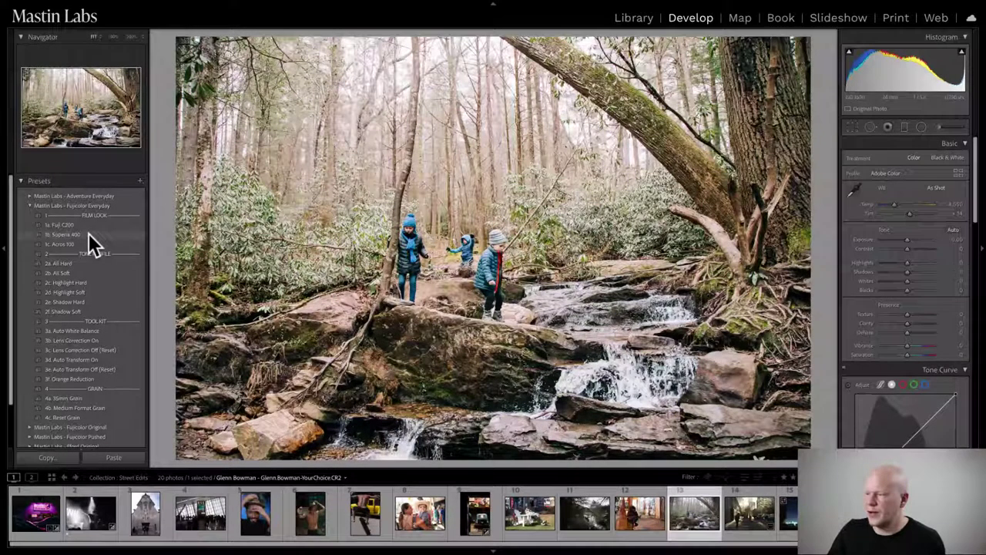
pyautogui.click(89, 235)
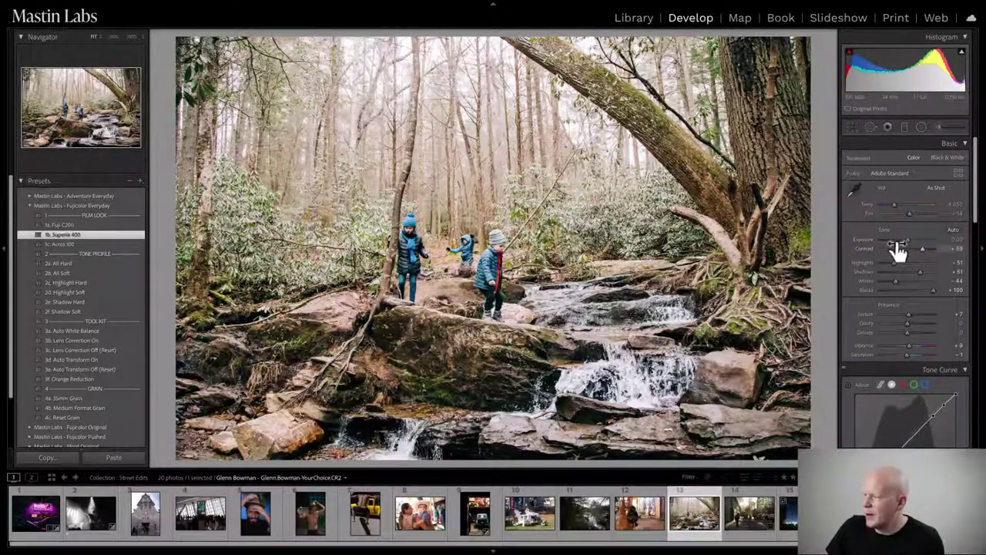
# Set the stream photo's exposure to -0.35 and its white balance temperature to 4,873
pyautogui.moveTo(906, 239); pyautogui.dragTo(906, 239)
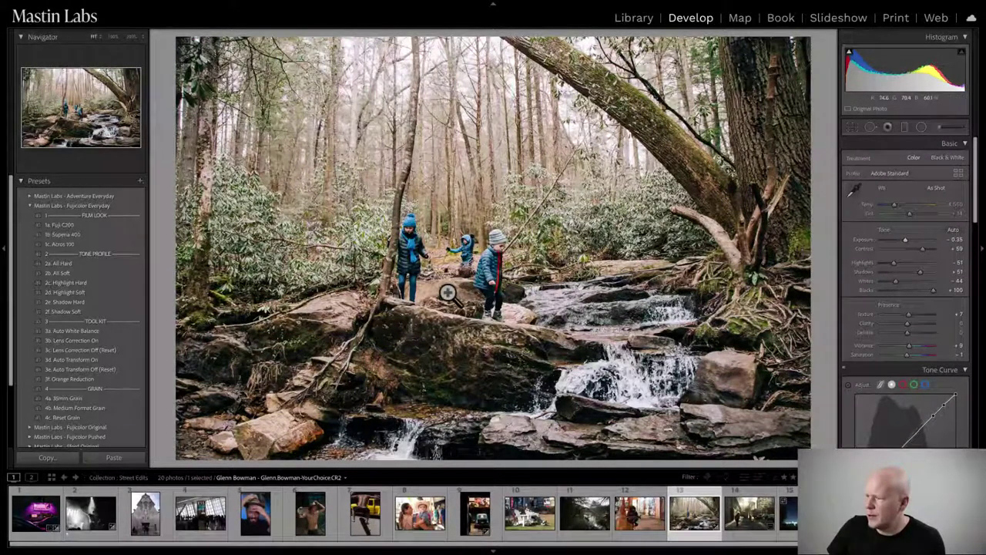
pyautogui.moveTo(465, 249); pyautogui.dragTo(500, 301)
pyautogui.moveTo(421, 238); pyautogui.dragTo(343, 260)
pyautogui.click(600, 259)
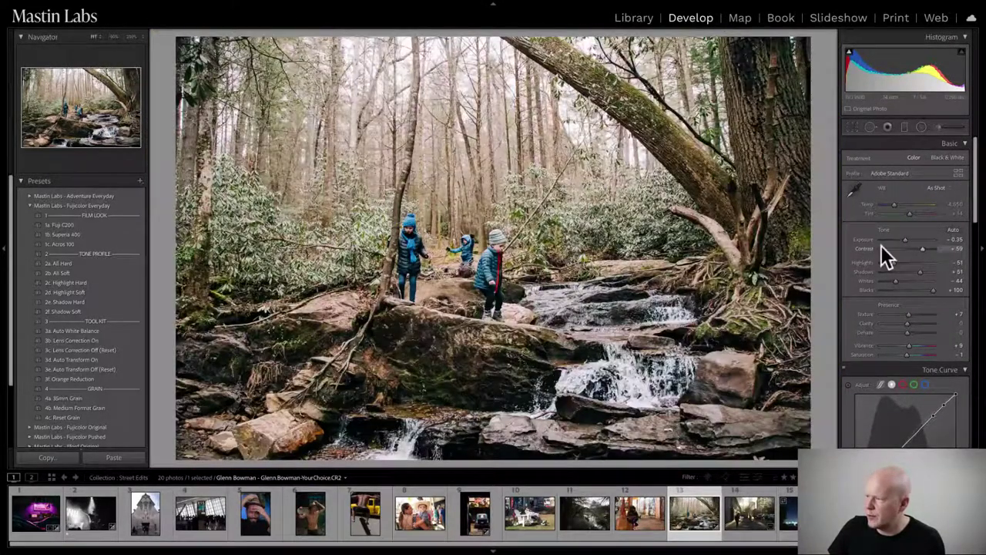
pyautogui.moveTo(894, 205); pyautogui.dragTo(896, 204)
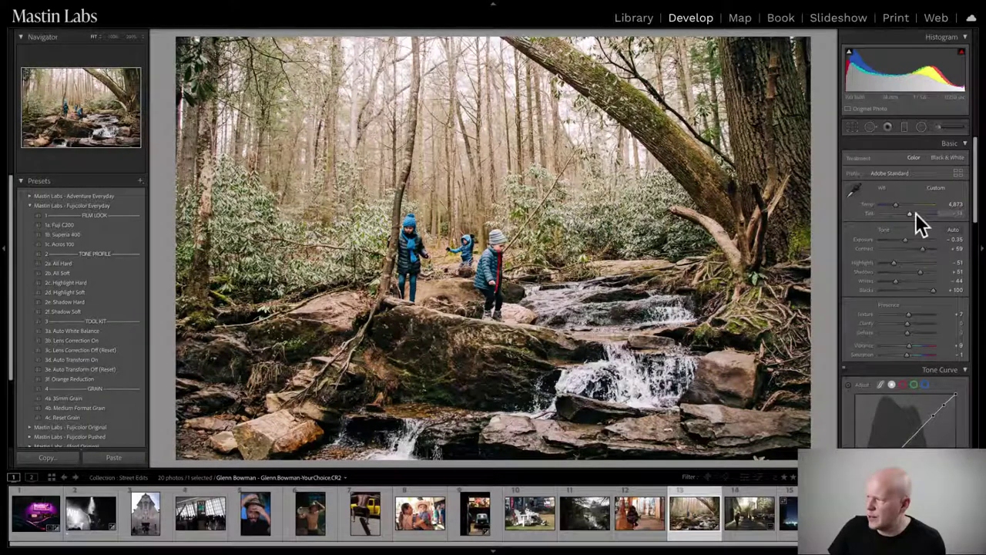
pyautogui.moveTo(590, 378); pyautogui.dragTo(601, 262)
pyautogui.moveTo(303, 265); pyautogui.dragTo(491, 360)
pyautogui.moveTo(403, 260); pyautogui.dragTo(393, 418)
pyautogui.moveTo(535, 203); pyautogui.dragTo(532, 200)
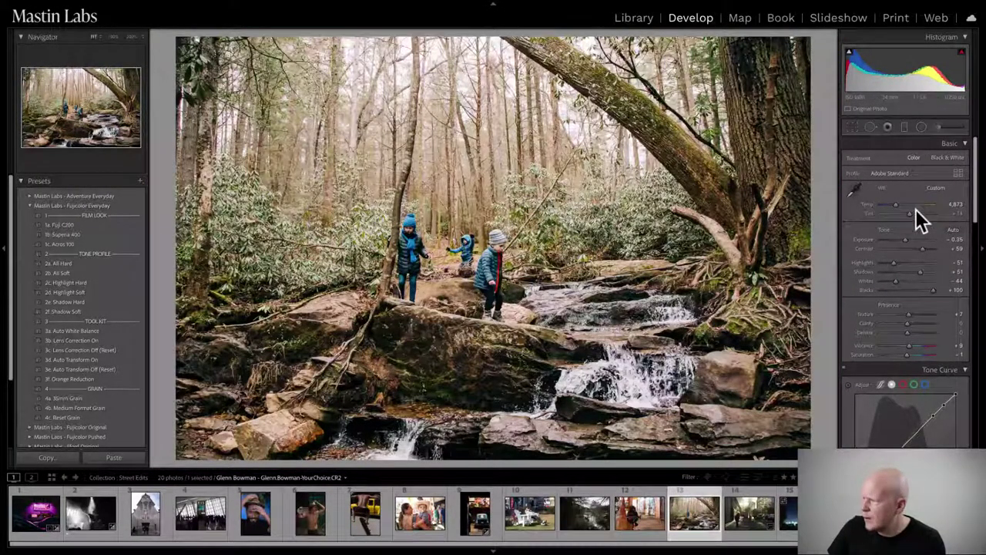
# Set the stream photo's tint to +8 and compare the edit with the original side by side
pyautogui.moveTo(910, 214); pyautogui.dragTo(909, 213)
pyautogui.press('y')
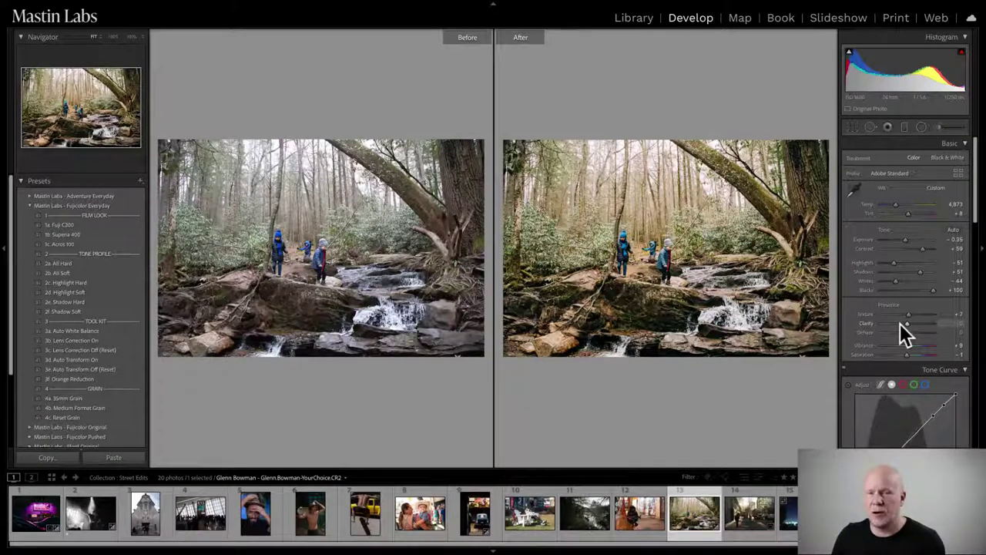
pyautogui.press('y')
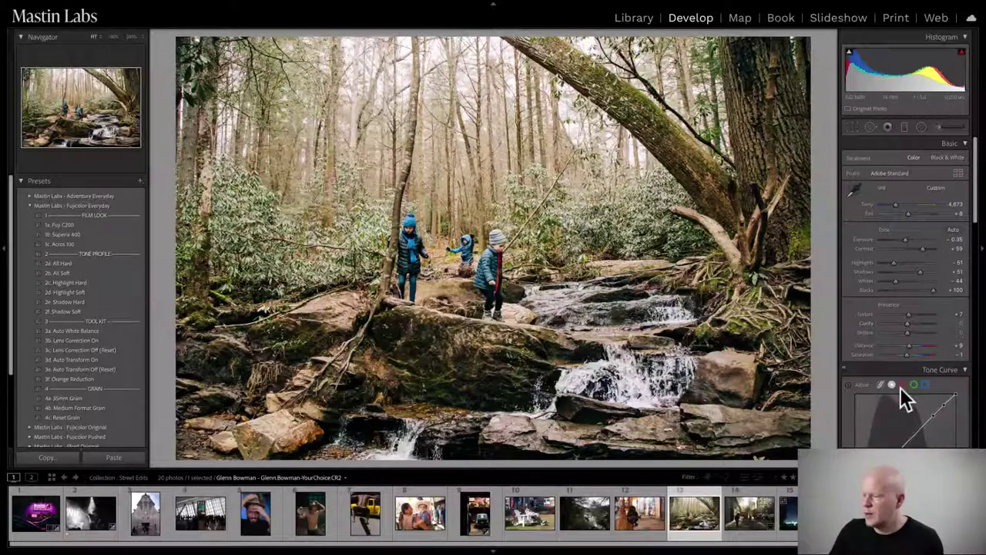
# Create a virtual copy of the stream photo and reset the copy's develop settings
pyautogui.rightClick(692, 518)
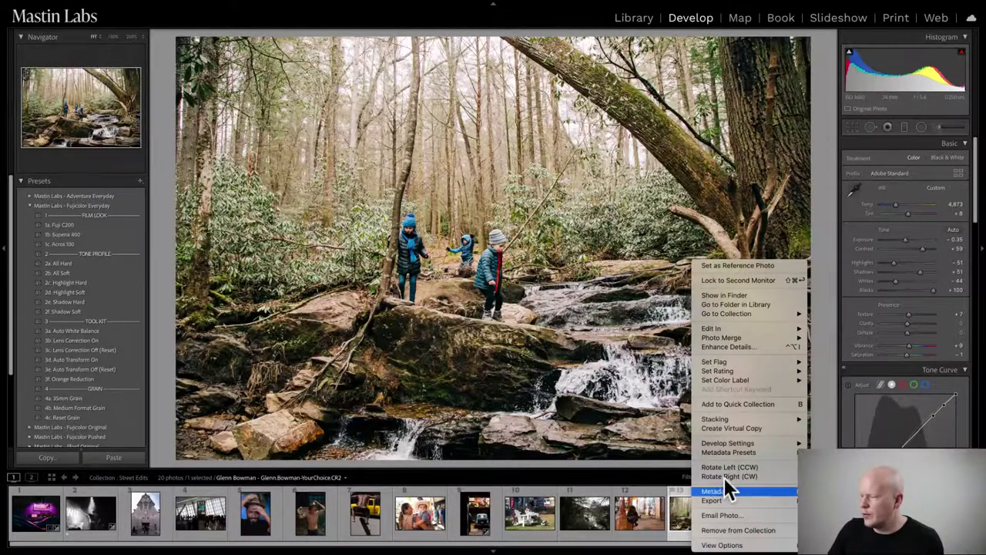
pyautogui.click(724, 428)
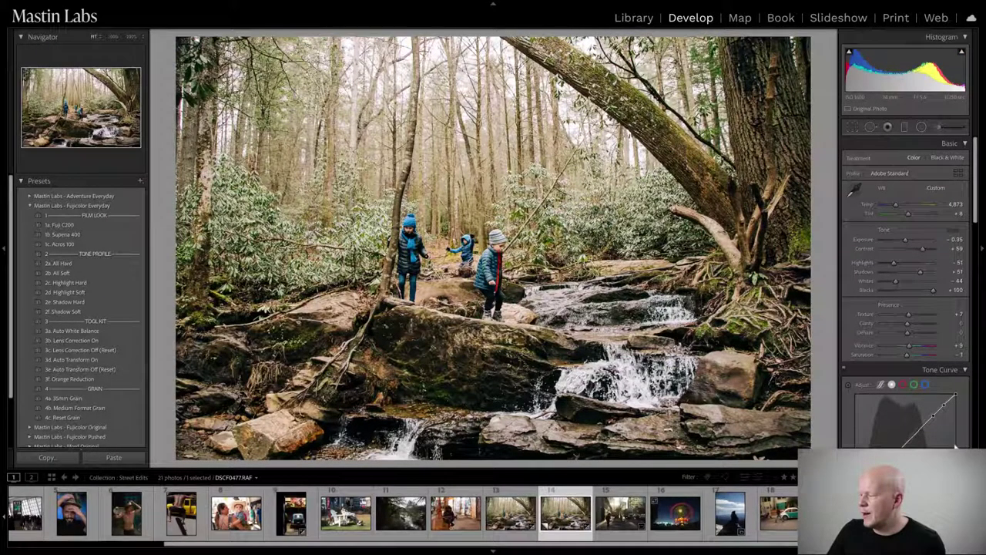
pyautogui.click(965, 370)
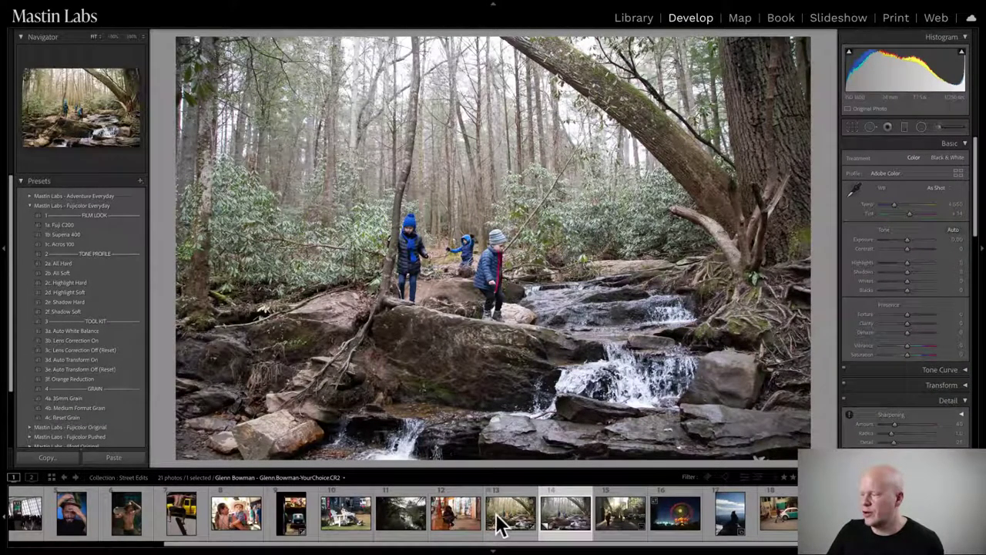
# Try the Ilford Original 1a Pan F 35mm look on the stream copy, and apply 1b HP5 35mm instead
pyautogui.click(28, 205)
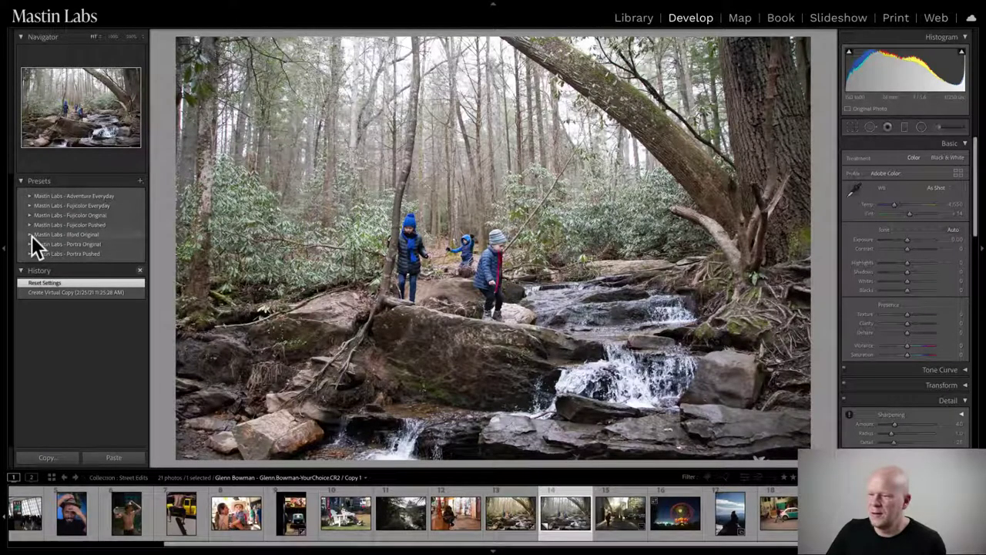
pyautogui.click(30, 233)
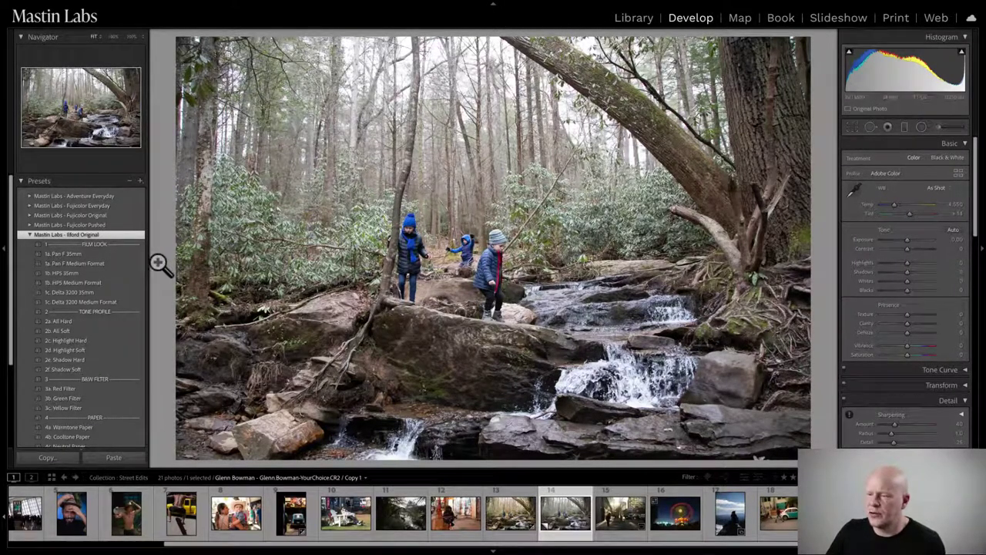
pyautogui.click(94, 253)
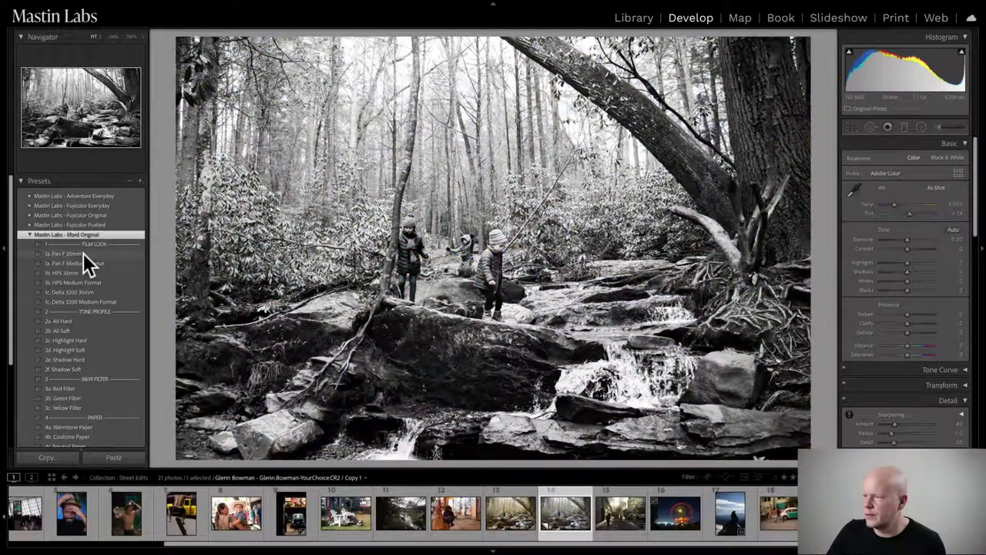
pyautogui.click(141, 253)
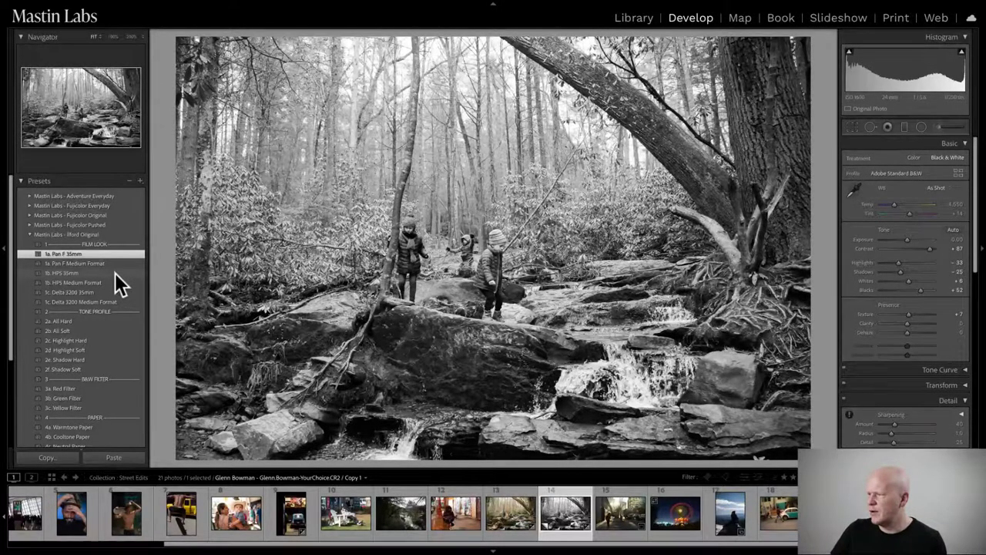
pyautogui.click(90, 273)
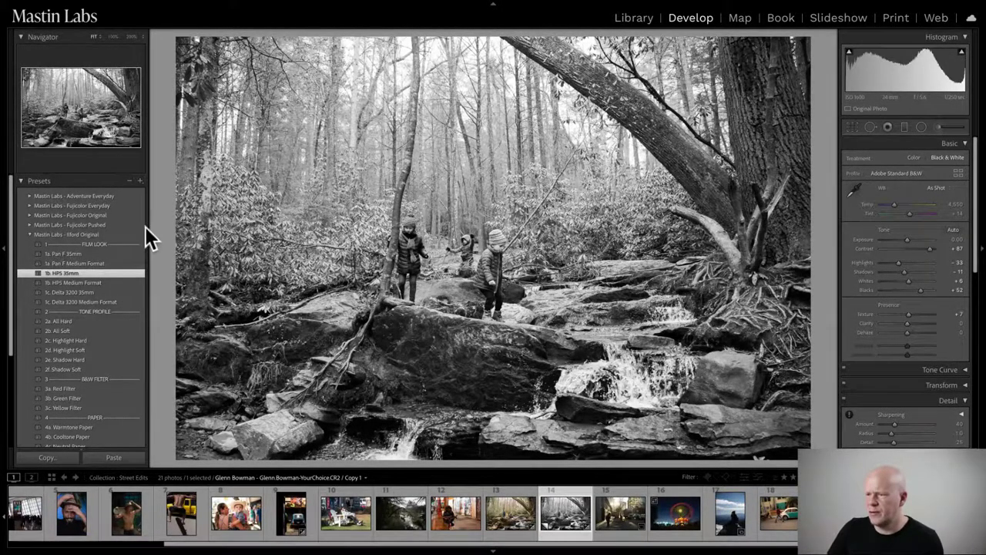
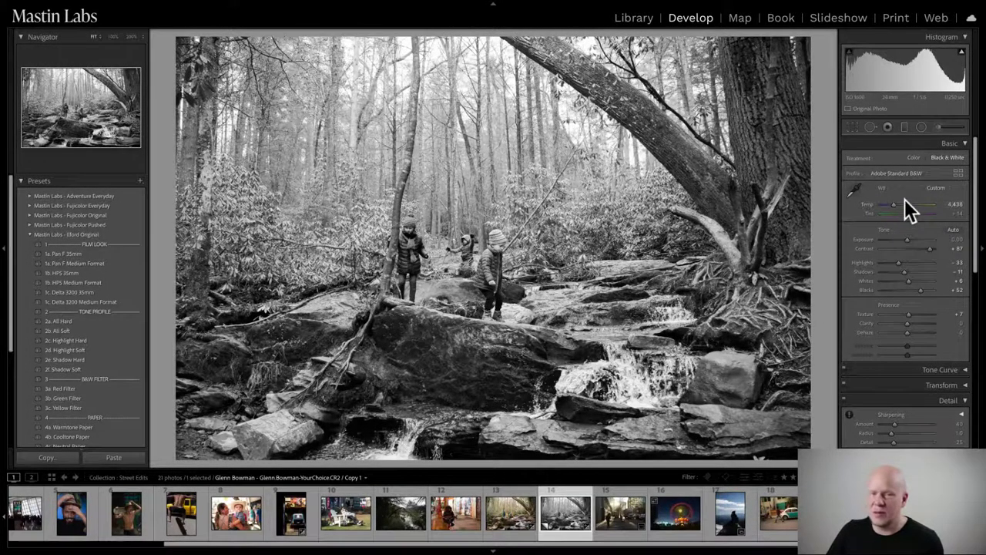
# Set the black-and-white stream copy's temperature to 4,438 and exposure to -0.20, checking it against the before view
pyautogui.click(908, 239)
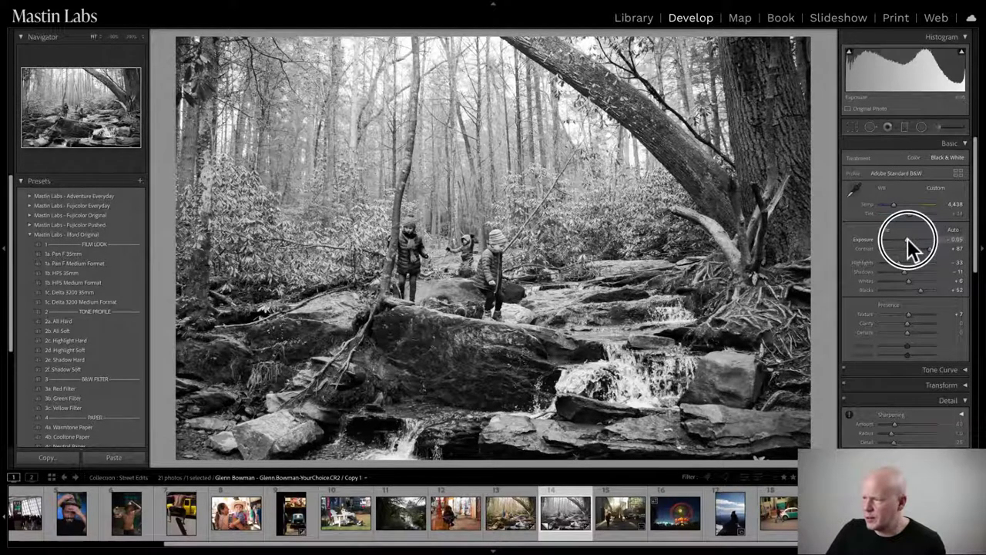
pyautogui.moveTo(907, 238); pyautogui.dragTo(907, 239)
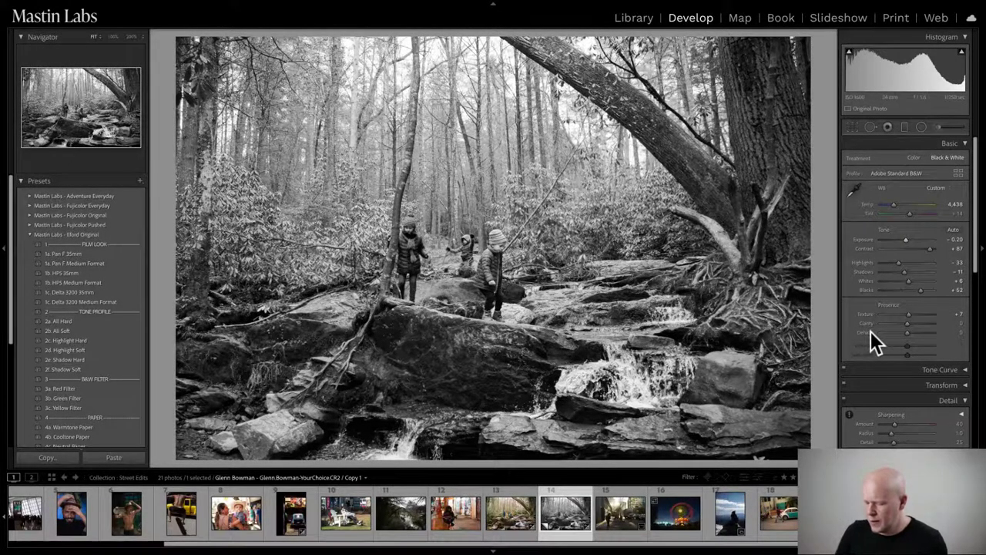
pyautogui.press('y')
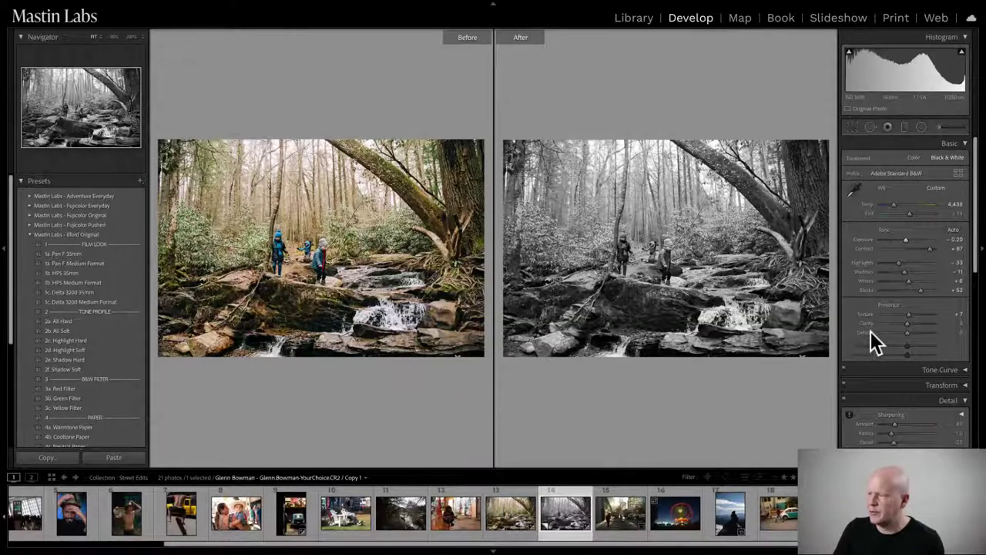
pyautogui.press('y')
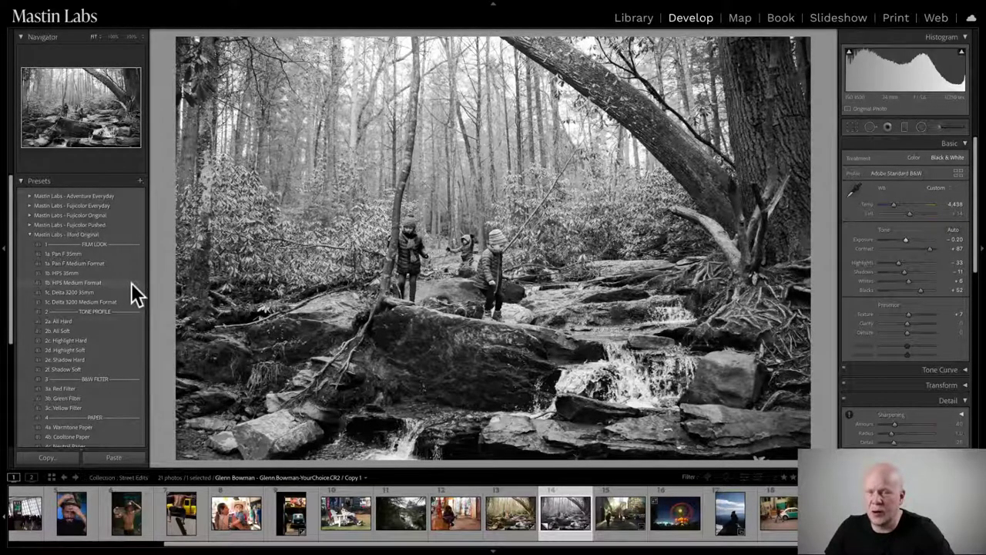
# Apply the Ilford 3c Yellow Filter and 4a Warmtone Paper presets to the black-and-white stream copy
pyautogui.scroll(-3, 142, 362)
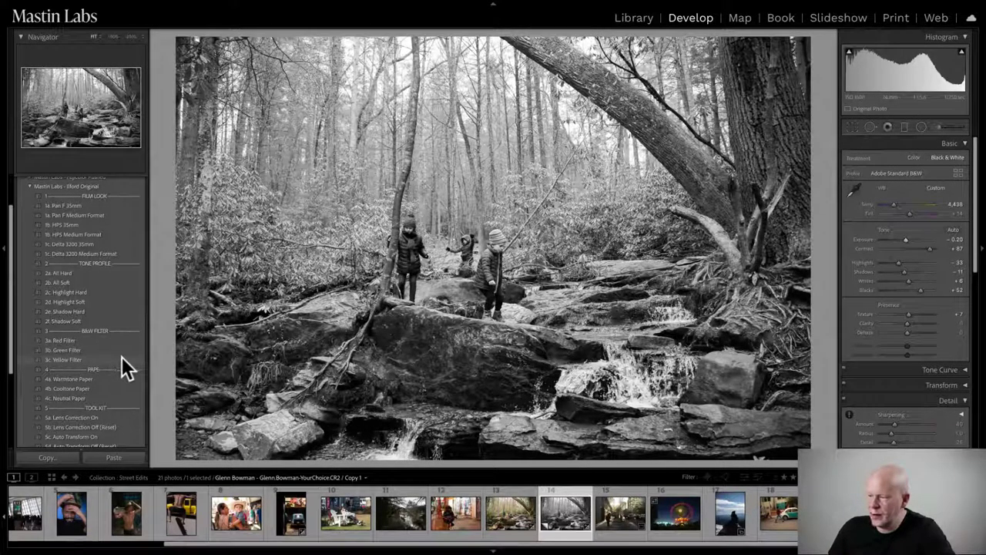
pyautogui.click(111, 359)
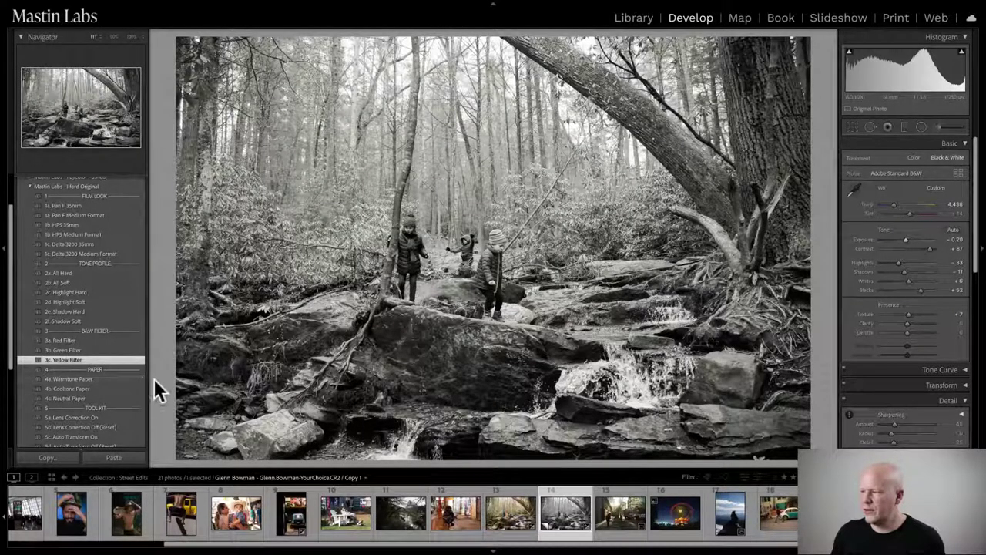
pyautogui.click(128, 379)
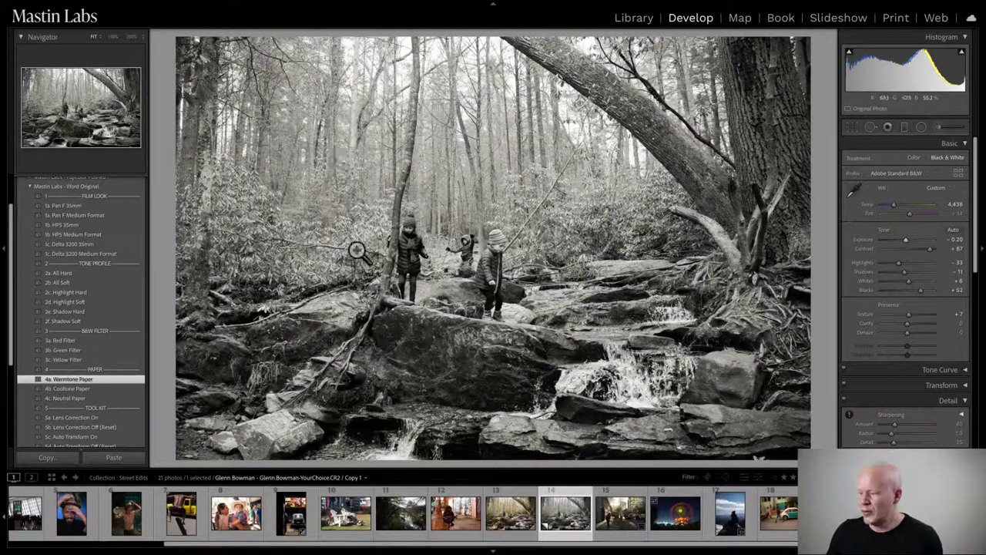
# Browse the collection in the library grid and open the photo of the skateboarder jumping before the yellow truck for developing
pyautogui.click(638, 20)
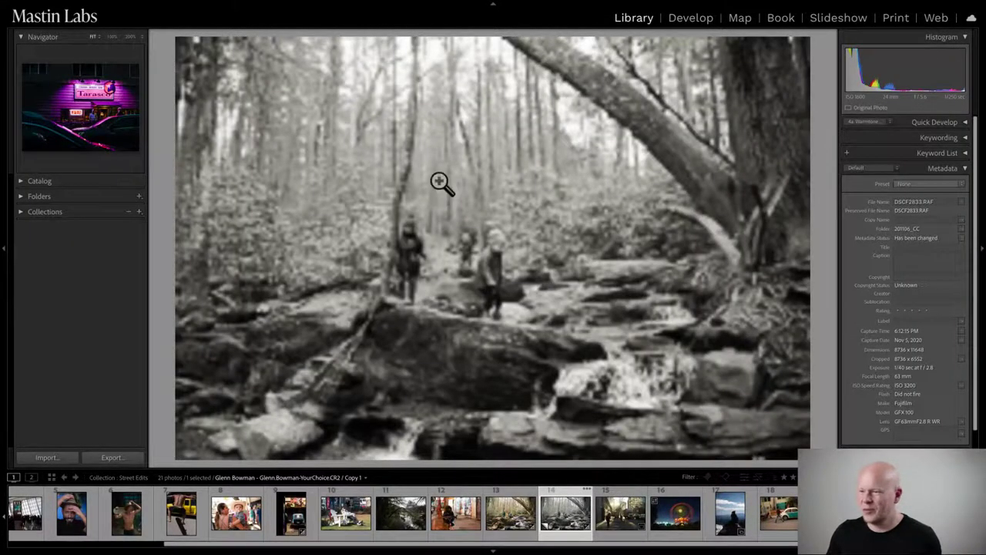
pyautogui.click(392, 258)
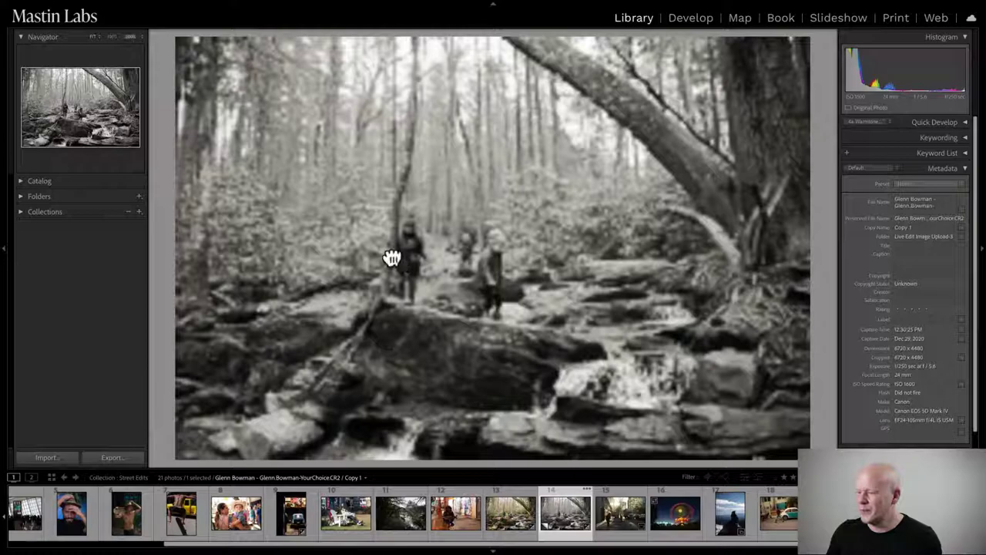
pyautogui.press('g')
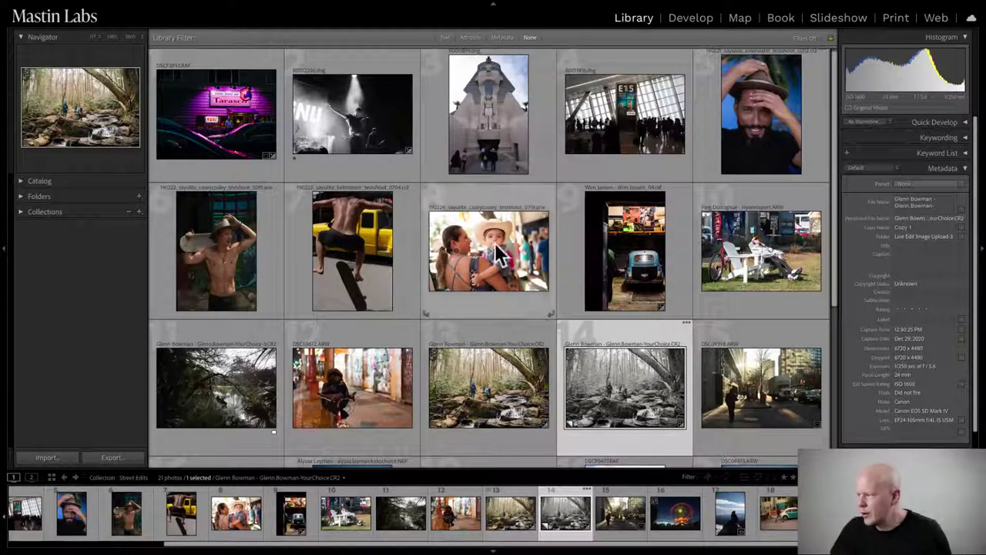
pyautogui.scroll(-5, 494, 243)
pyautogui.scroll(-1, 496, 251)
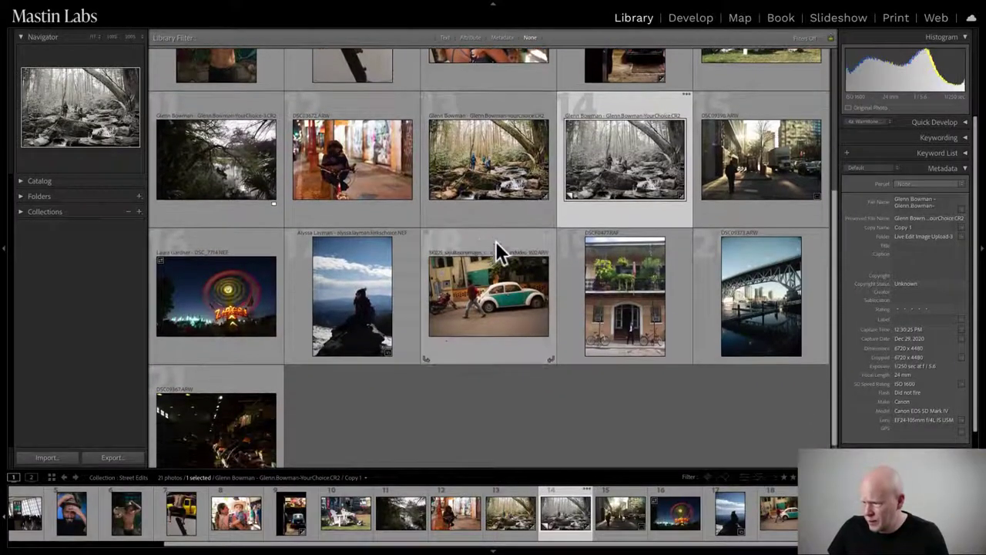
pyautogui.scroll(1, 399, 242)
pyautogui.scroll(4, 399, 234)
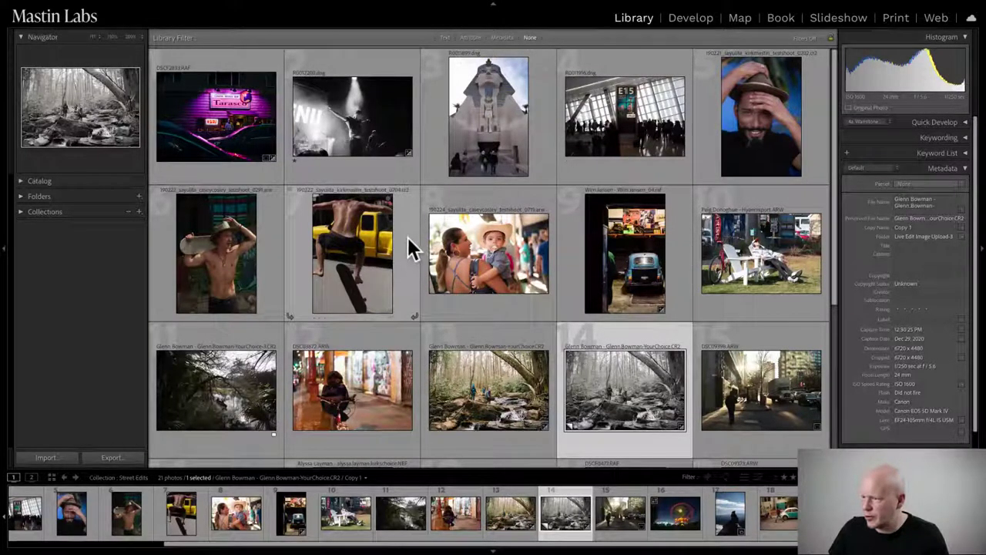
pyautogui.click(367, 247)
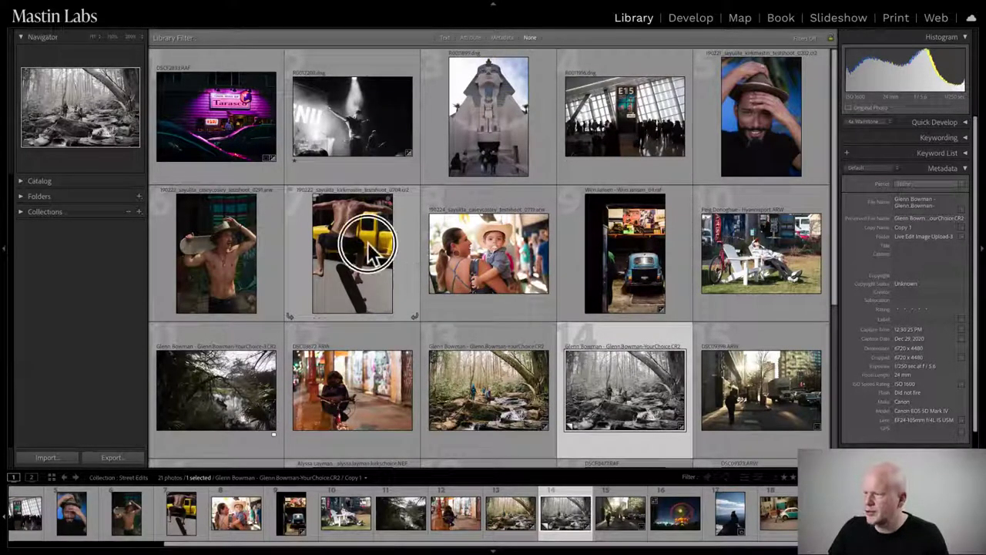
pyautogui.click(691, 18)
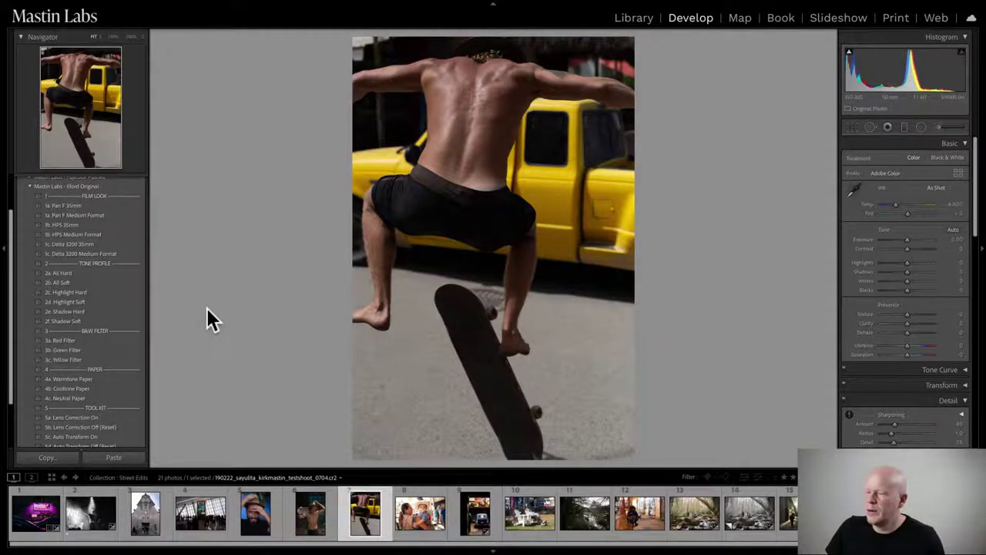
pyautogui.click(312, 524)
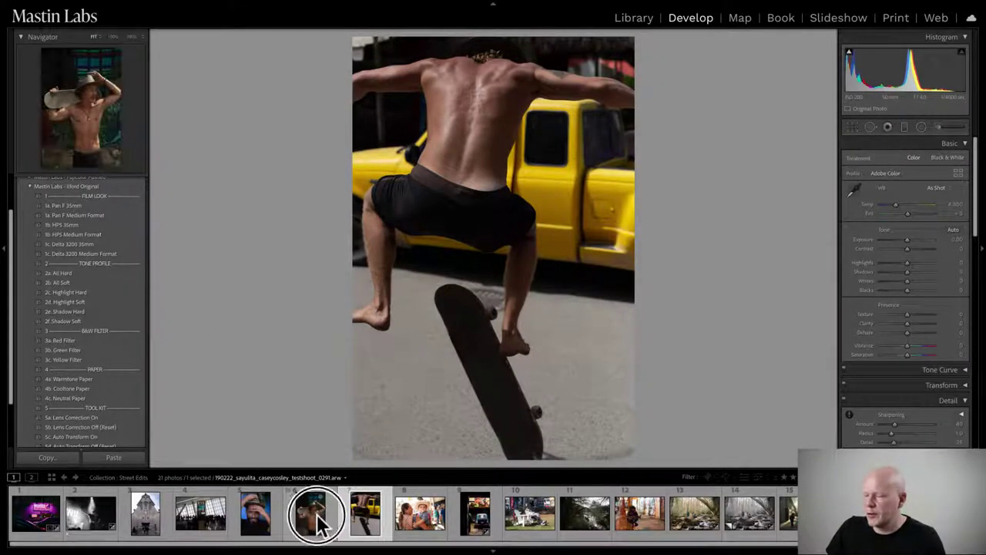
pyautogui.click(368, 520)
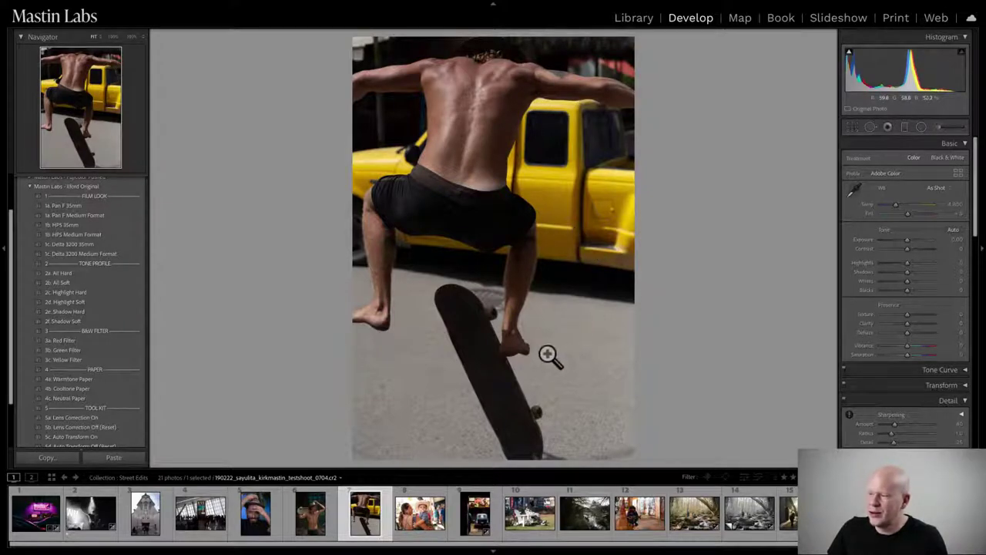
# Apply the Portra Pushed 1c Portra 400 +1 look to the skateboarder photo and set exposure +0.35, temperature 5,247 and tint +10
pyautogui.click(29, 187)
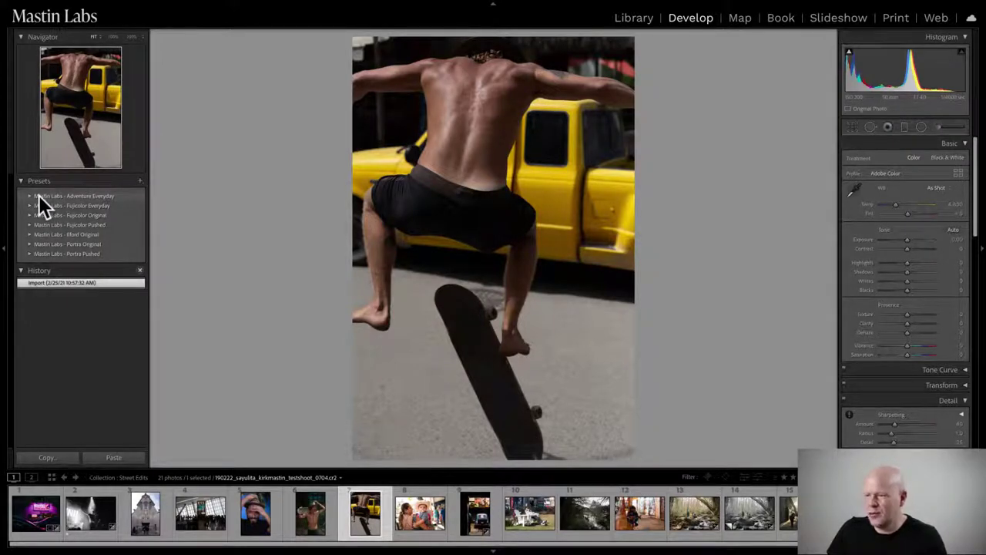
pyautogui.click(28, 254)
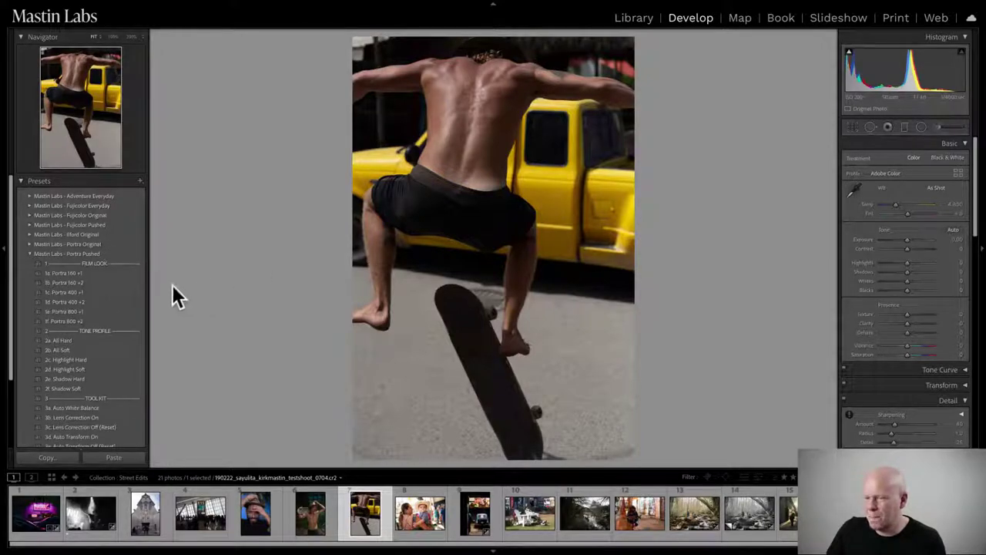
pyautogui.moveTo(137, 294)
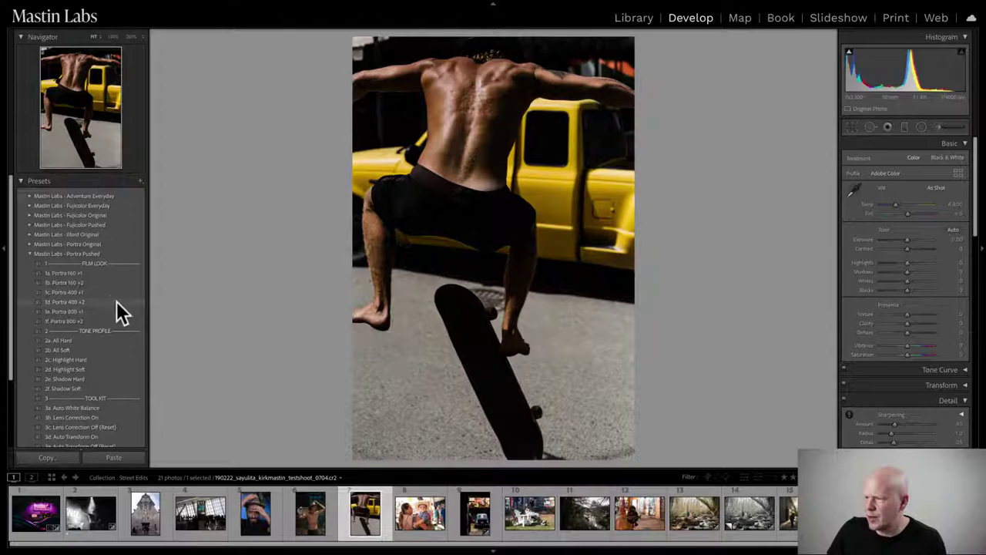
pyautogui.click(108, 293)
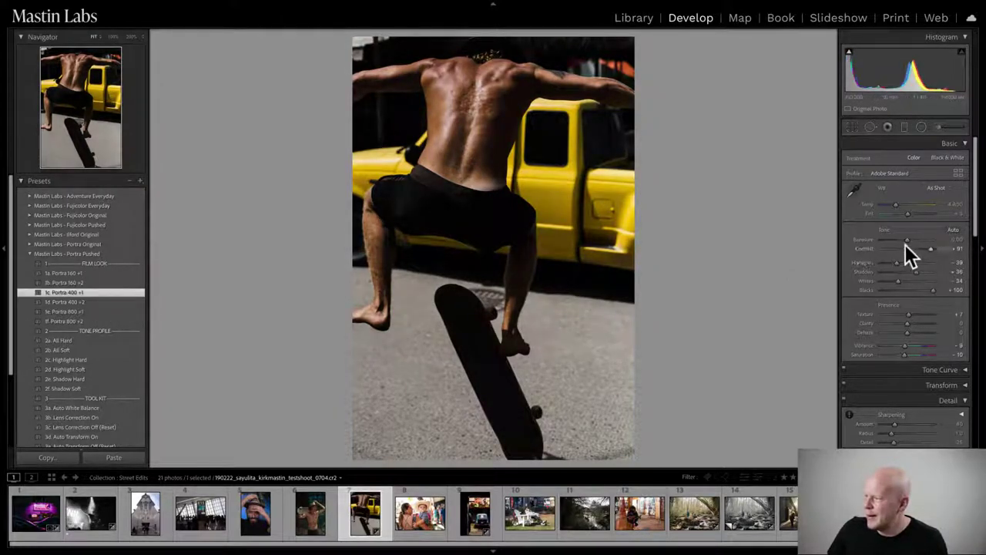
pyautogui.moveTo(907, 238); pyautogui.dragTo(909, 213)
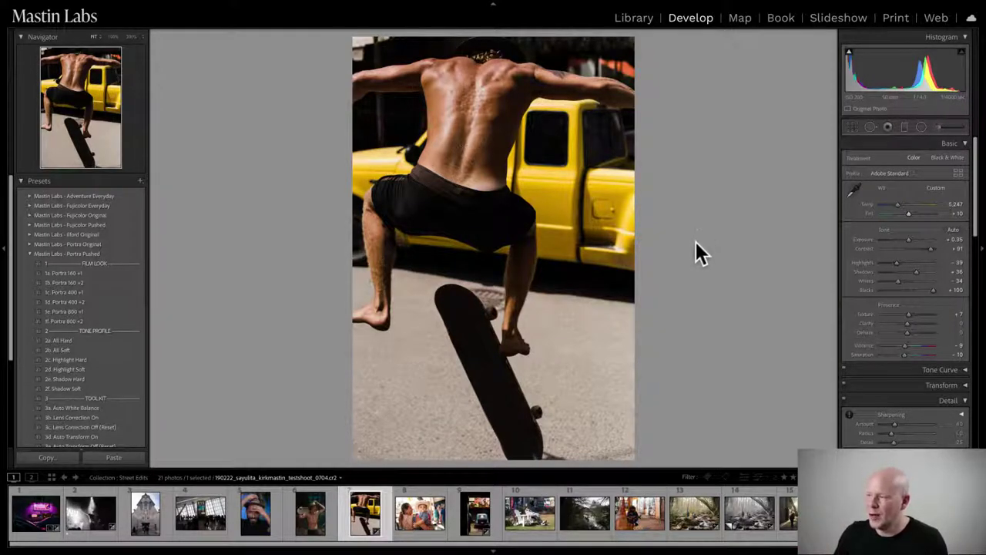
# Create a virtual copy of the edited skateboarder photo
pyautogui.rightClick(364, 518)
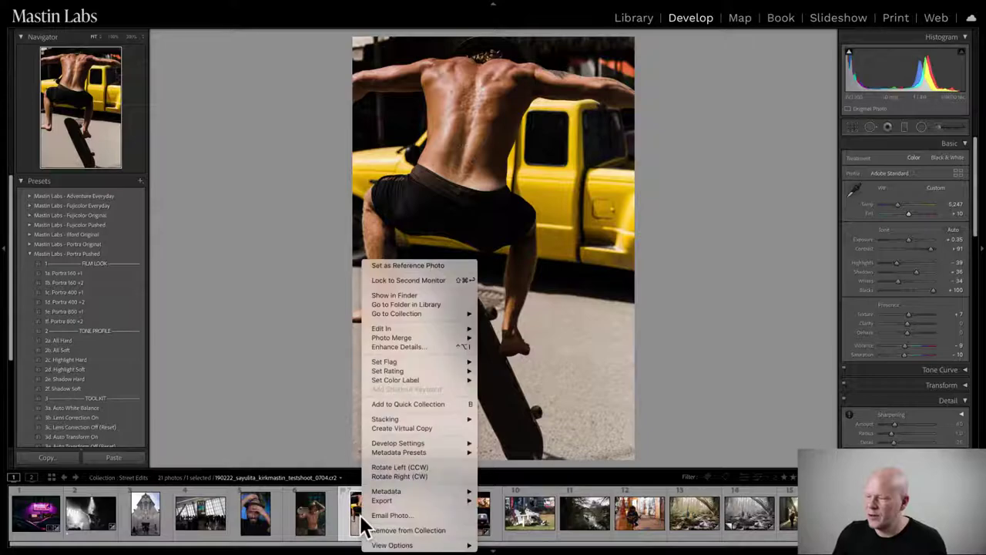
pyautogui.click(396, 427)
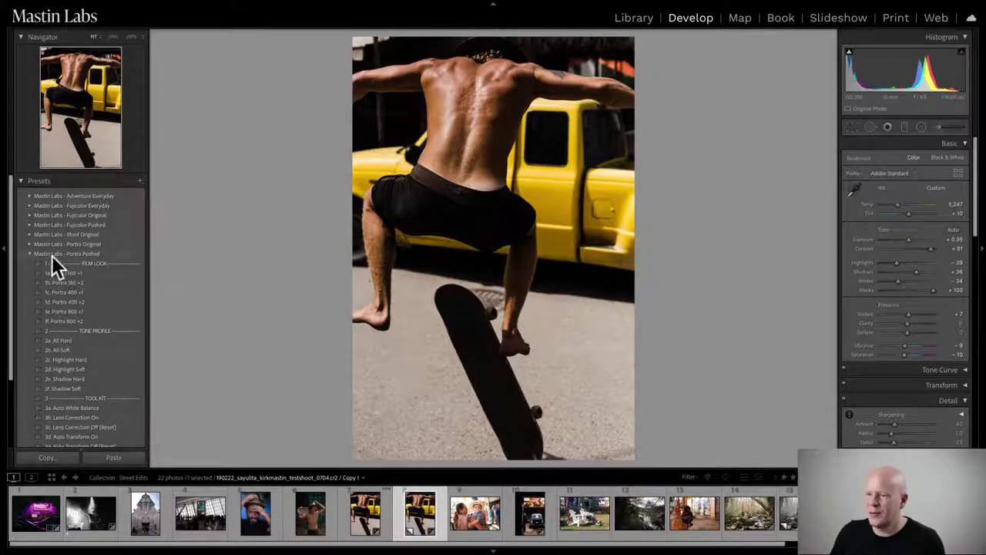
pyautogui.scroll(-3, 58, 277)
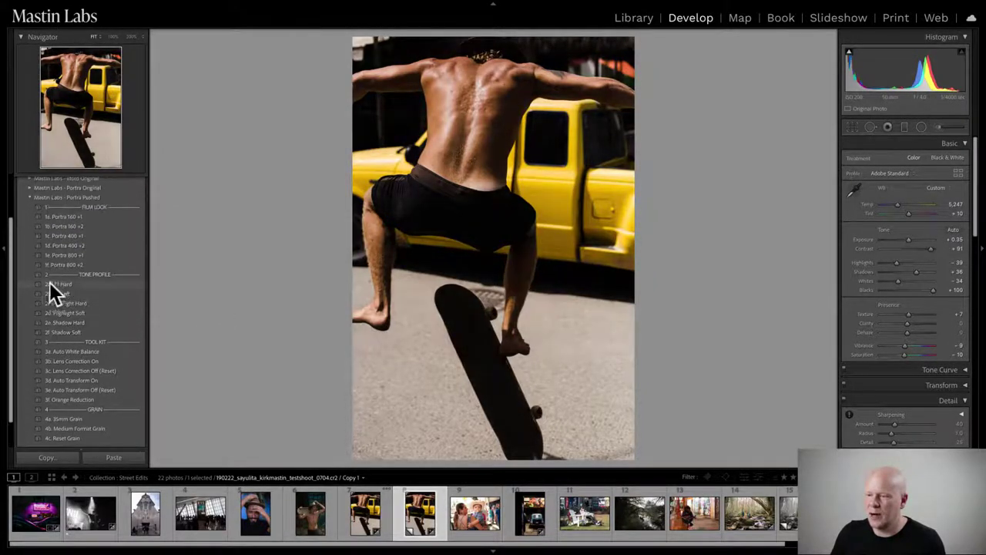
# Apply the Adventure Everyday 1c Tri-X 400 look to the skateboarder copy with exposure +0.15, and compare it side by side with the color version
pyautogui.click(30, 196)
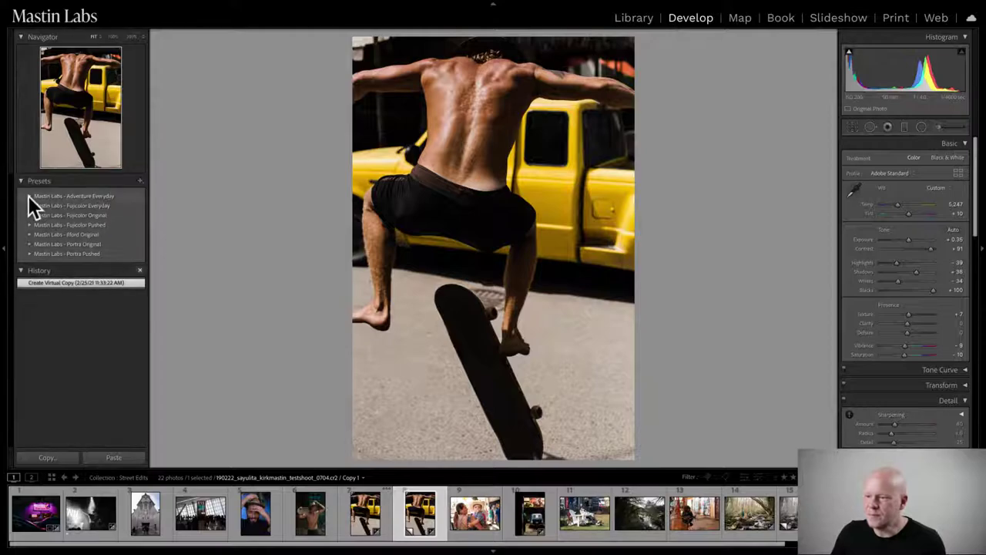
pyautogui.click(30, 234)
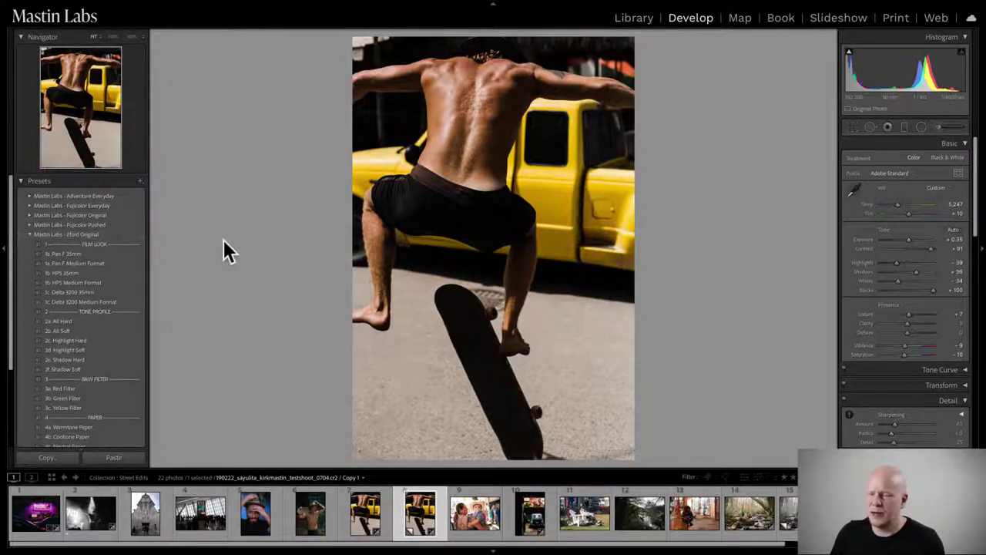
pyautogui.click(28, 233)
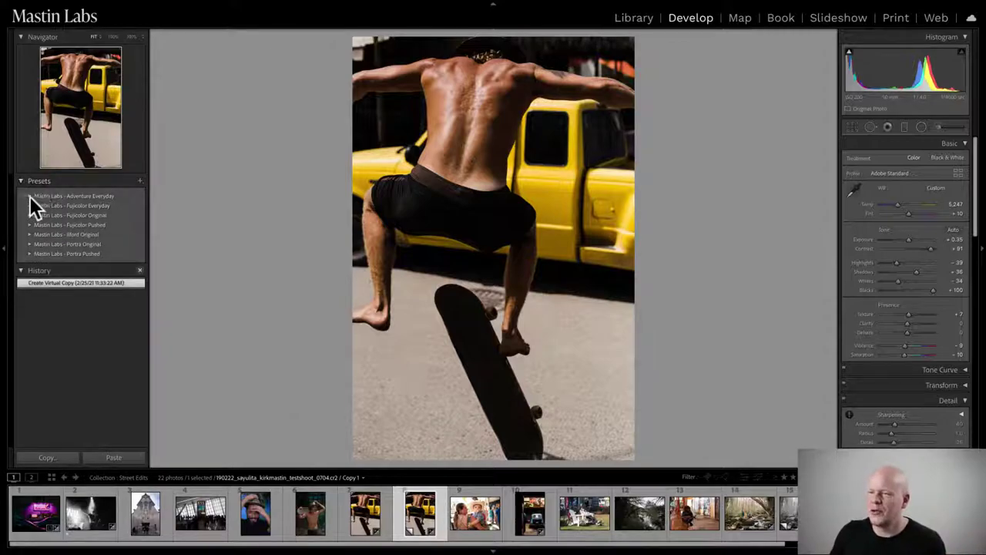
pyautogui.click(29, 196)
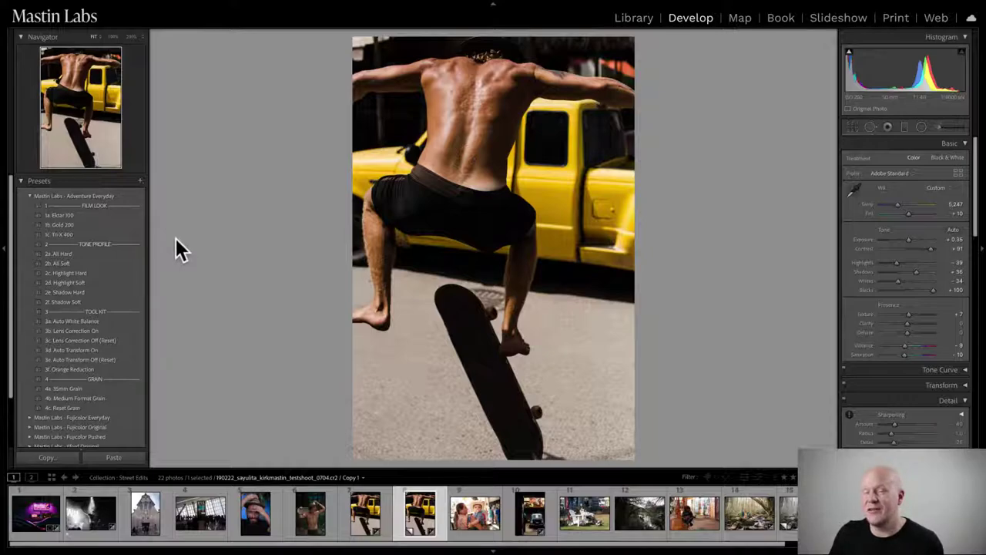
pyautogui.click(91, 233)
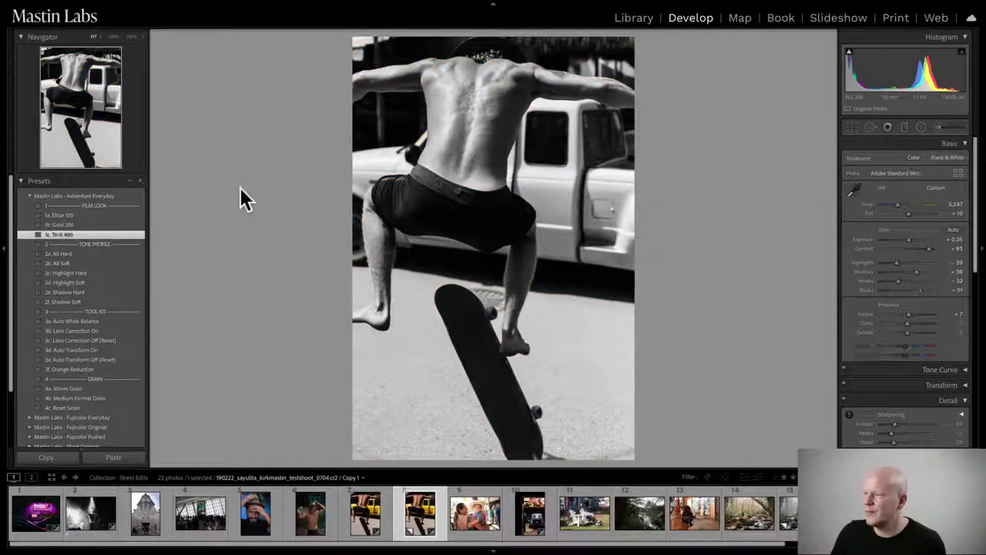
pyautogui.moveTo(908, 240); pyautogui.dragTo(906, 240)
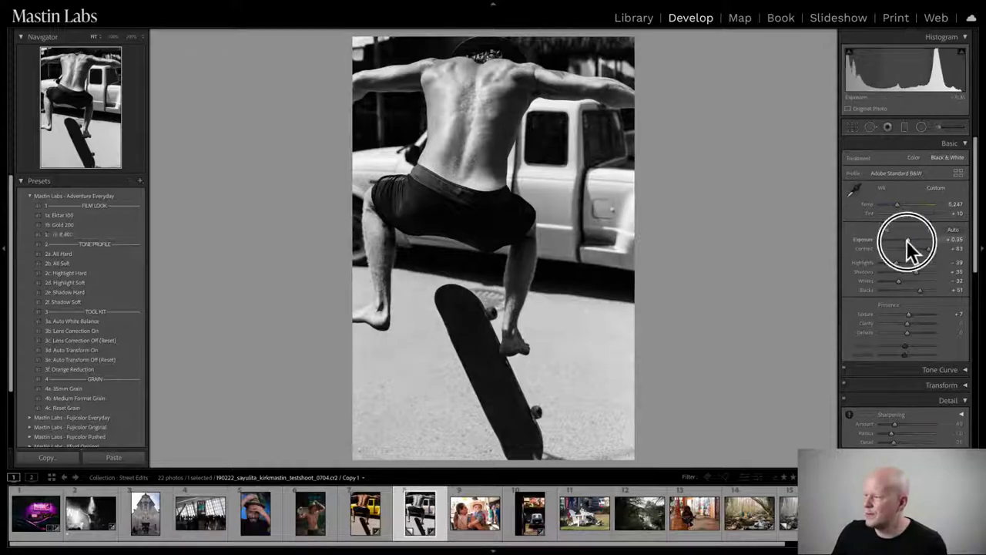
pyautogui.keyDown('ctrl'); pyautogui.click(375, 510); pyautogui.keyUp('ctrl')
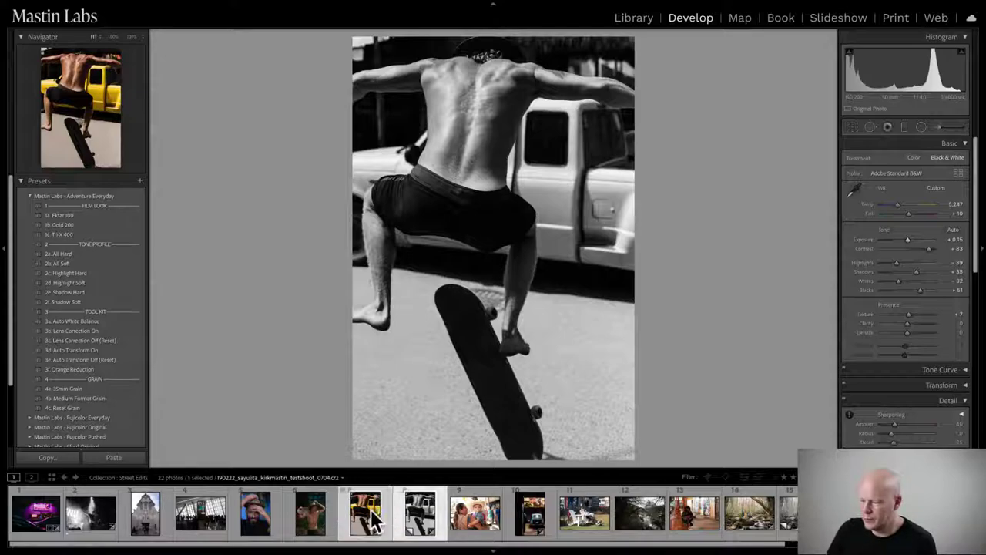
pyautogui.press('c')
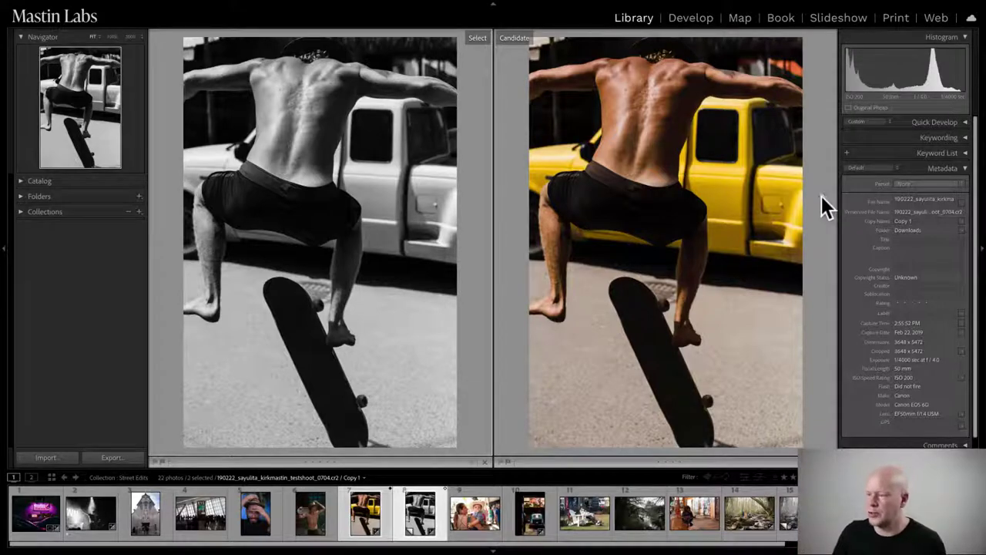
# Open the photo of the shirtless man in a hat holding a skateboard for developing, apply the 1c Tri-X 400 look and set exposure +0.45
pyautogui.click(318, 527)
pyautogui.press('d')
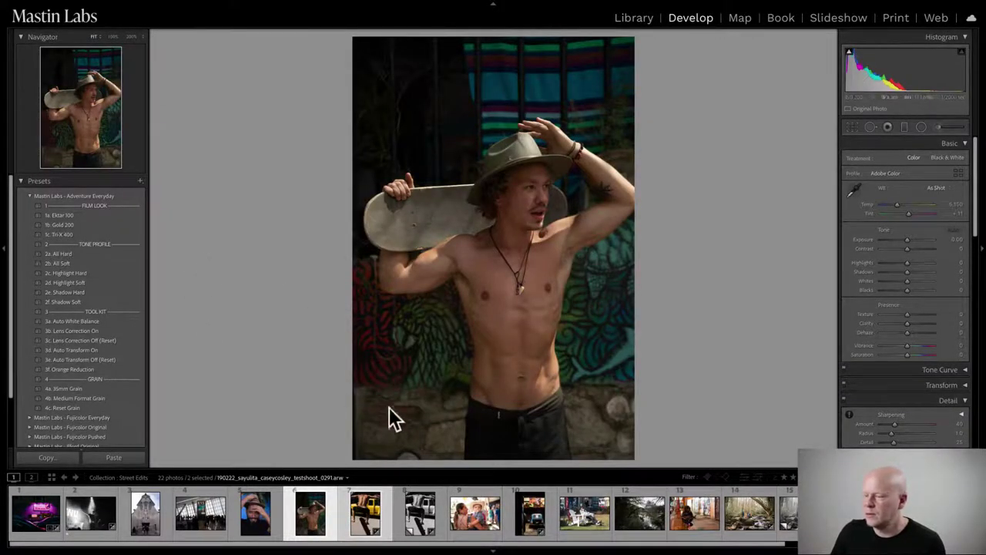
pyautogui.click(84, 234)
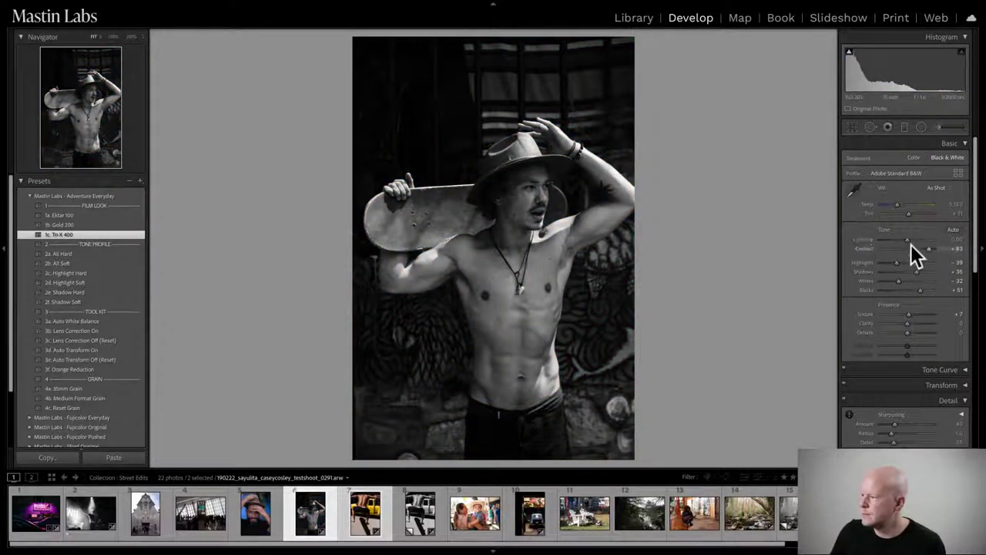
pyautogui.click(908, 238)
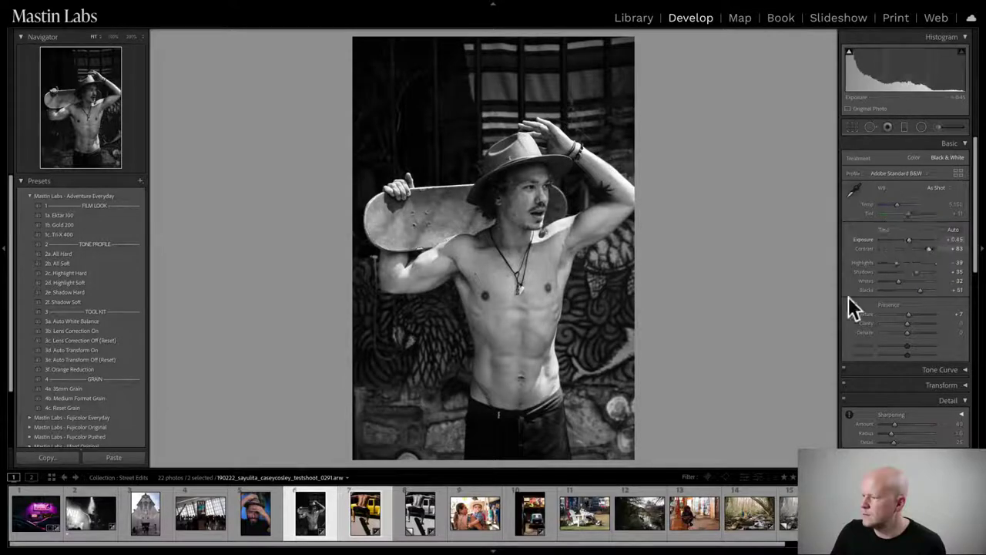
# Create a virtual copy of the black-and-white photo of the man in the hat
pyautogui.rightClick(311, 537)
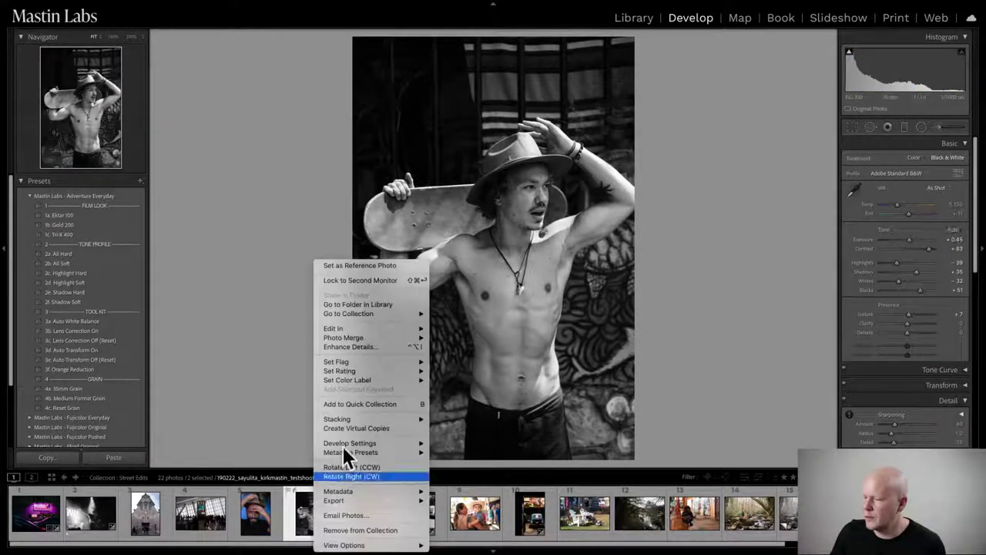
pyautogui.click(267, 509)
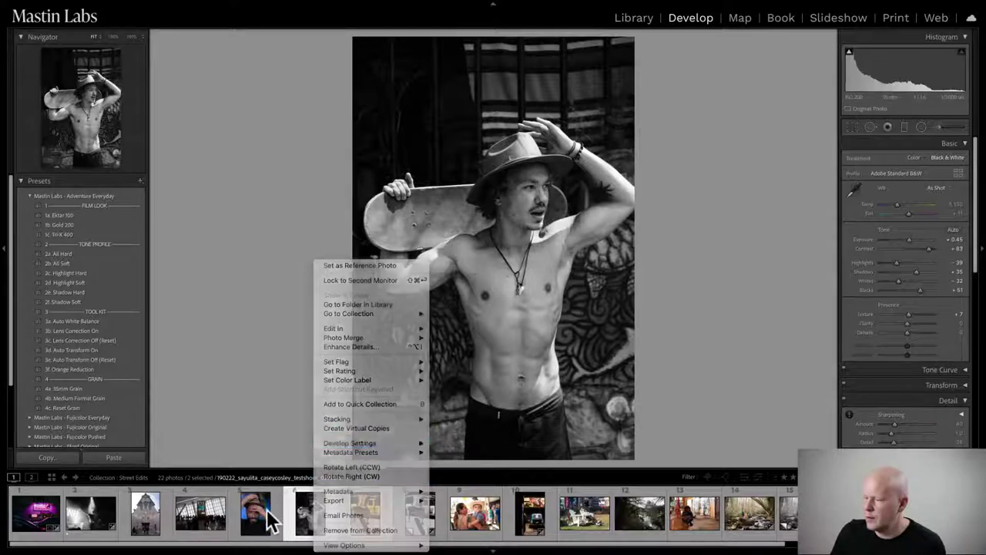
pyautogui.rightClick(308, 511)
pyautogui.click(339, 427)
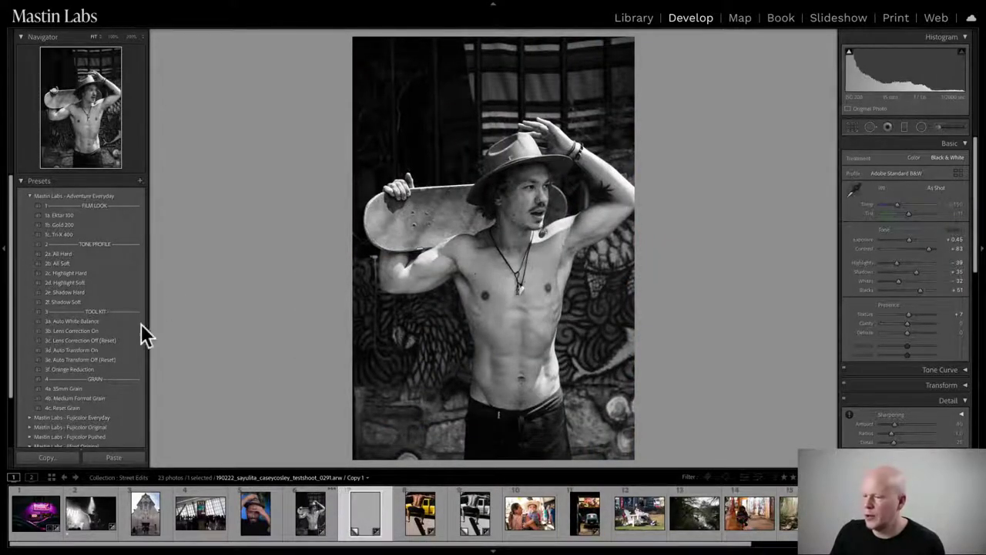
# Apply the Portra Pushed 1d Portra 400 +2 look to the copy and set exposure +0.75, temperature 5,451 and tint +28
pyautogui.click(29, 196)
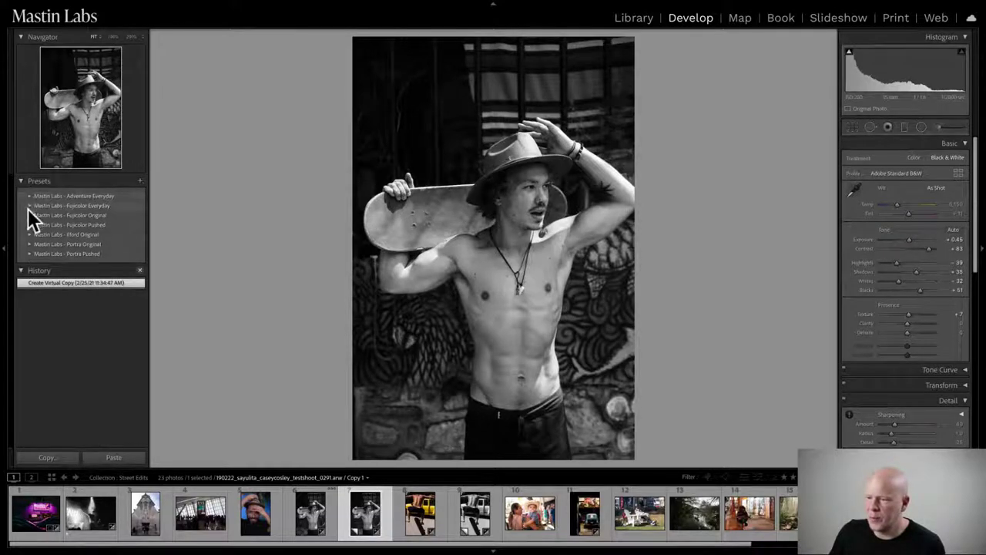
pyautogui.click(29, 253)
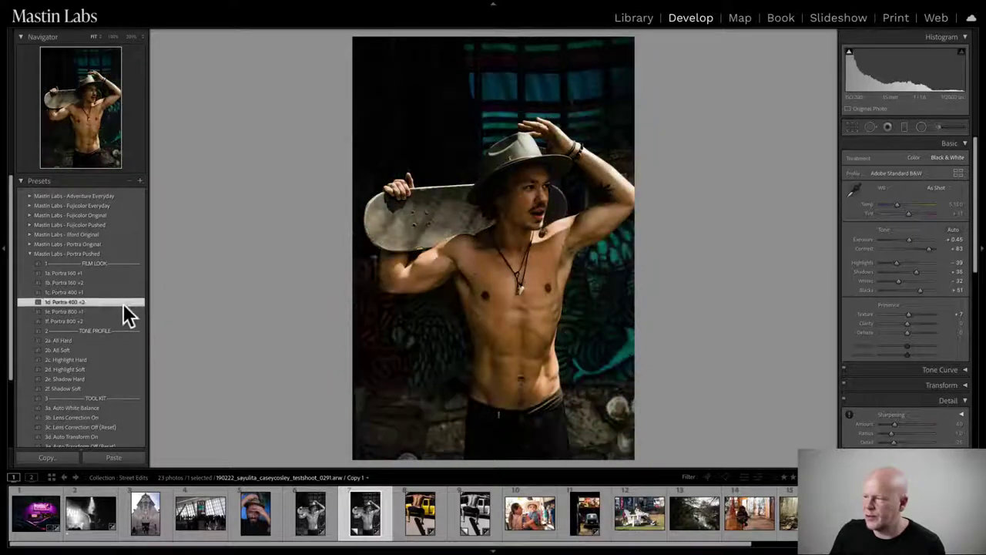
pyautogui.click(123, 303)
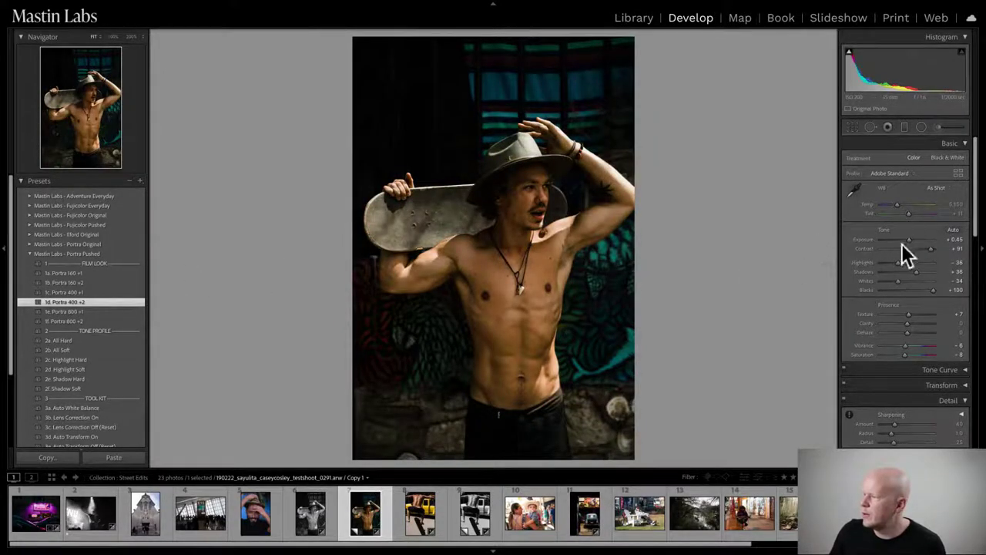
pyautogui.moveTo(910, 242); pyautogui.dragTo(911, 239)
pyautogui.moveTo(897, 204); pyautogui.dragTo(912, 211)
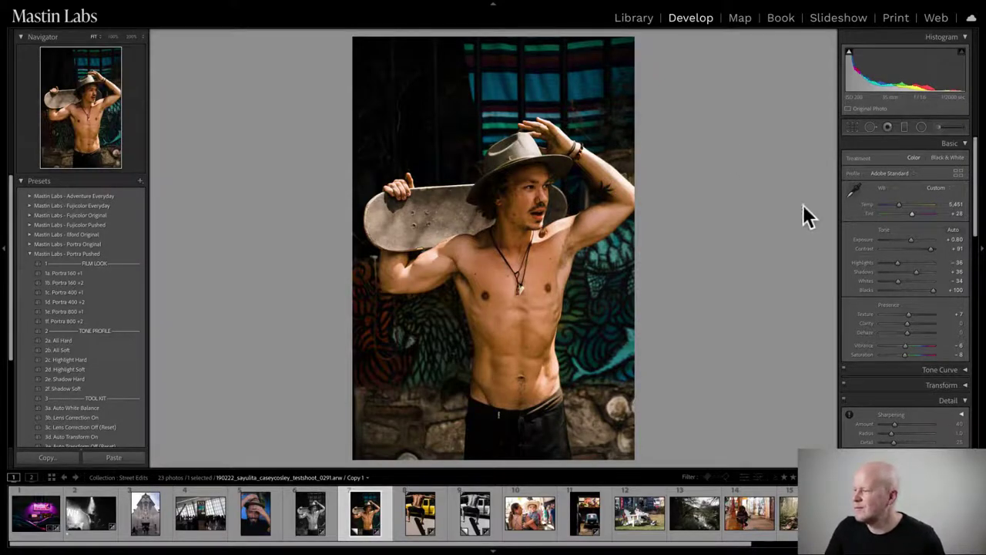
pyautogui.moveTo(912, 240); pyautogui.dragTo(910, 241)
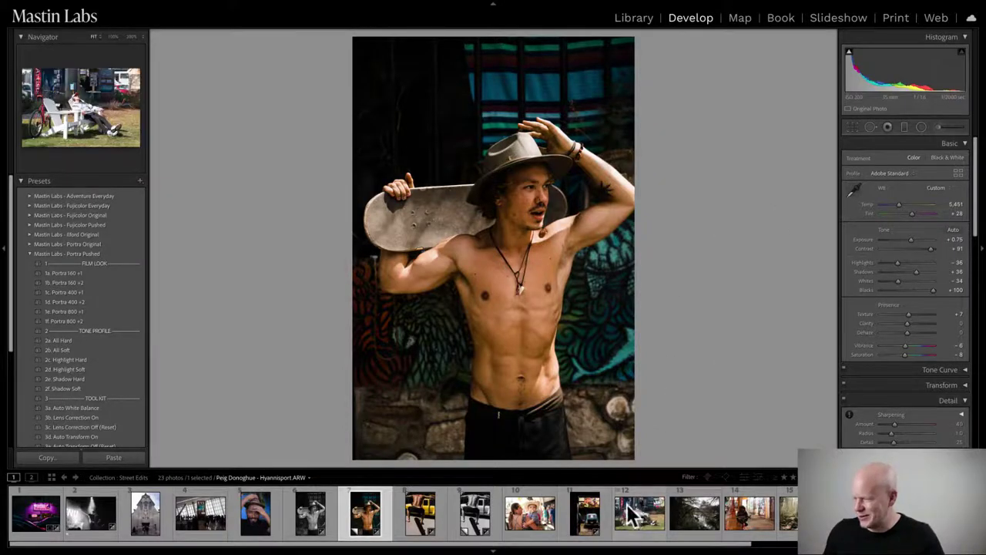
# Open the photo of the man reclining in the white wooden chair and apply the Adventure Everyday 1b Gold 200 look
pyautogui.click(633, 528)
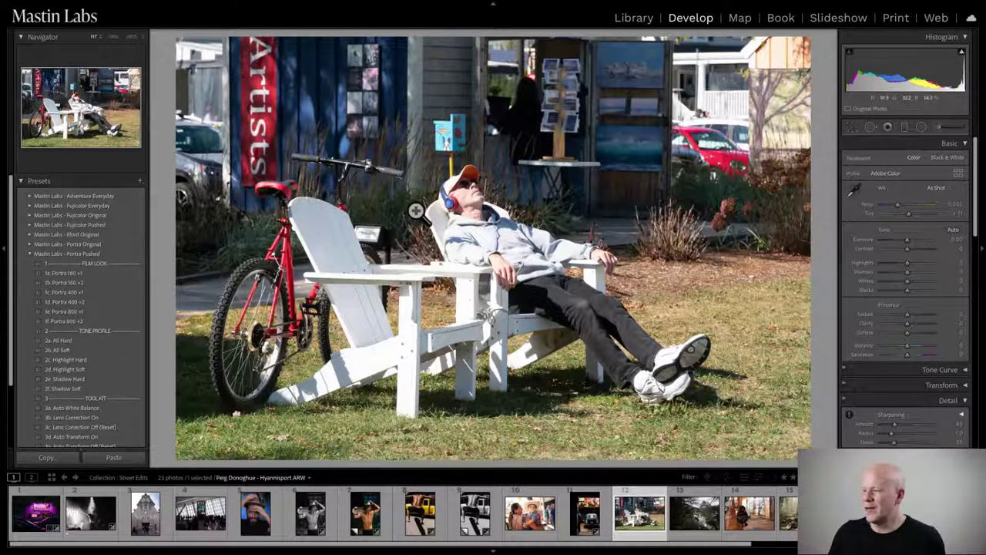
pyautogui.click(28, 252)
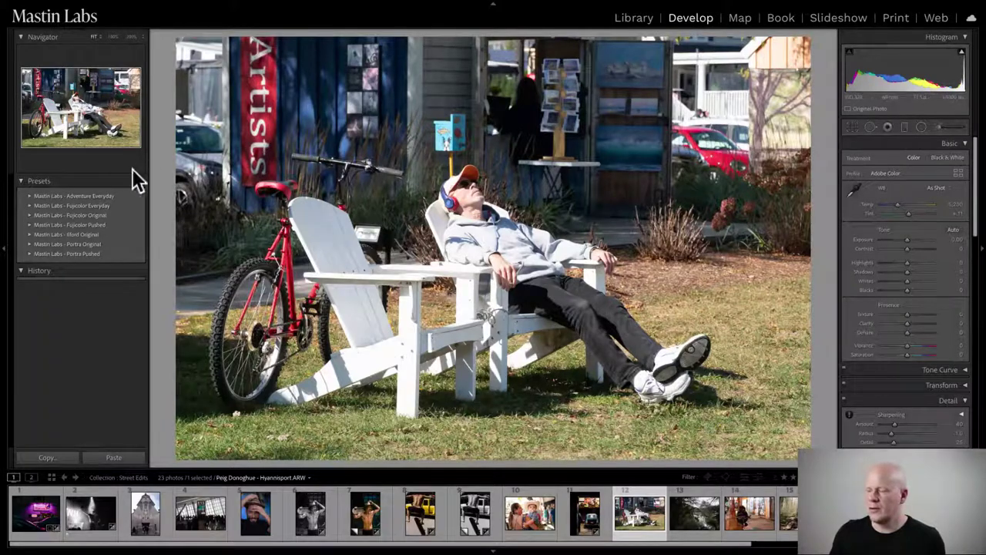
pyautogui.click(30, 196)
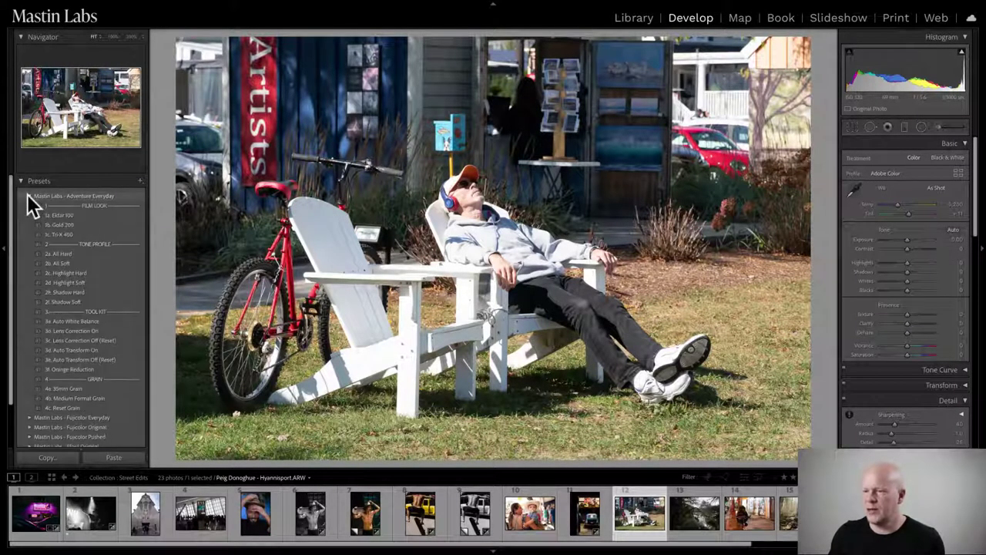
pyautogui.click(143, 225)
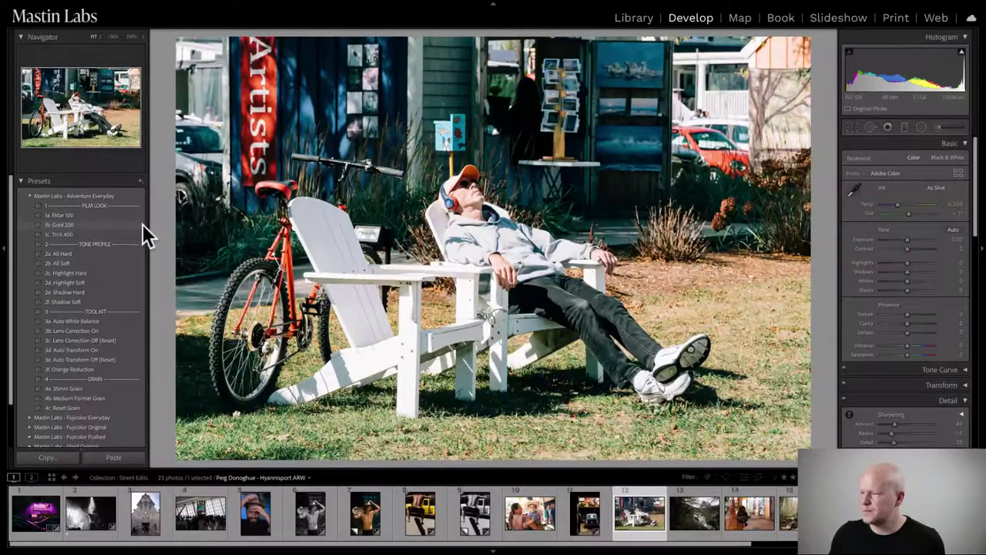
pyautogui.click(71, 224)
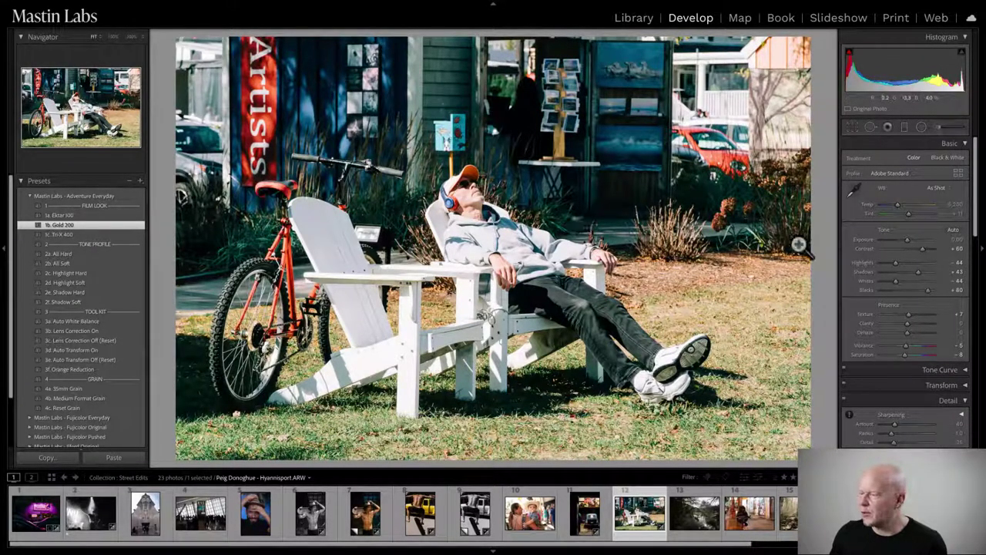
# Check the man's skin tones up close and set the photo's exposure to -0.50 and temperature to 6,268
pyautogui.moveTo(908, 238); pyautogui.dragTo(906, 239)
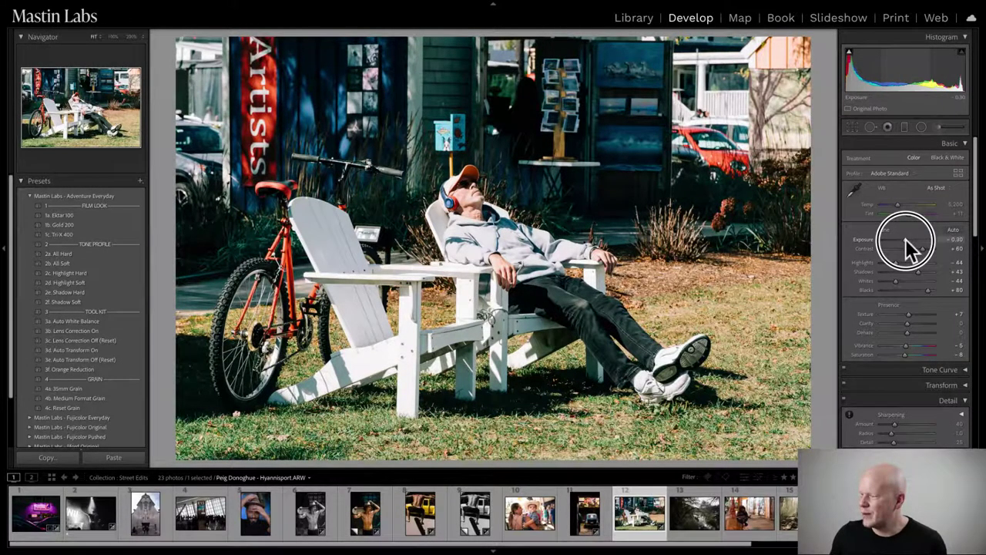
pyautogui.hotkey('ctrl', 'z')
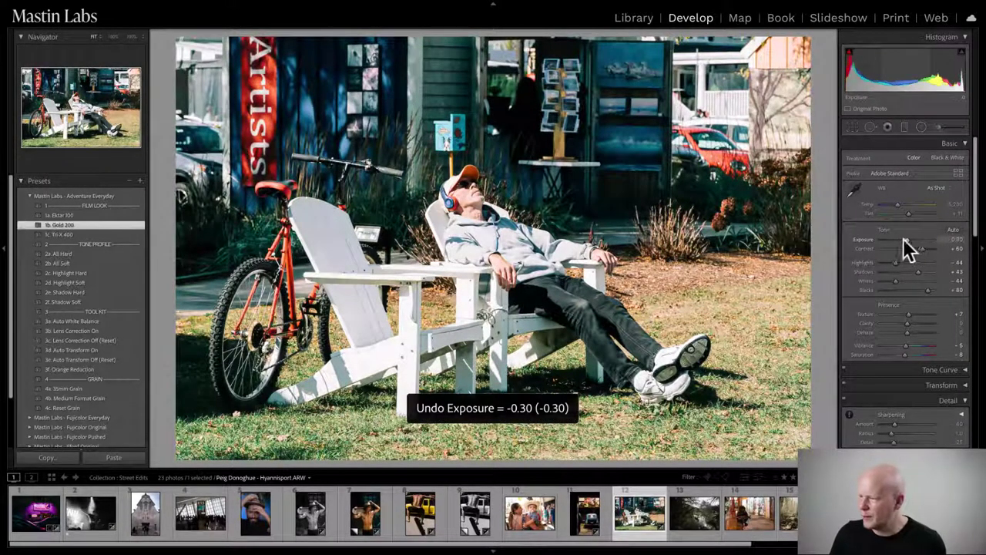
pyautogui.click(468, 224)
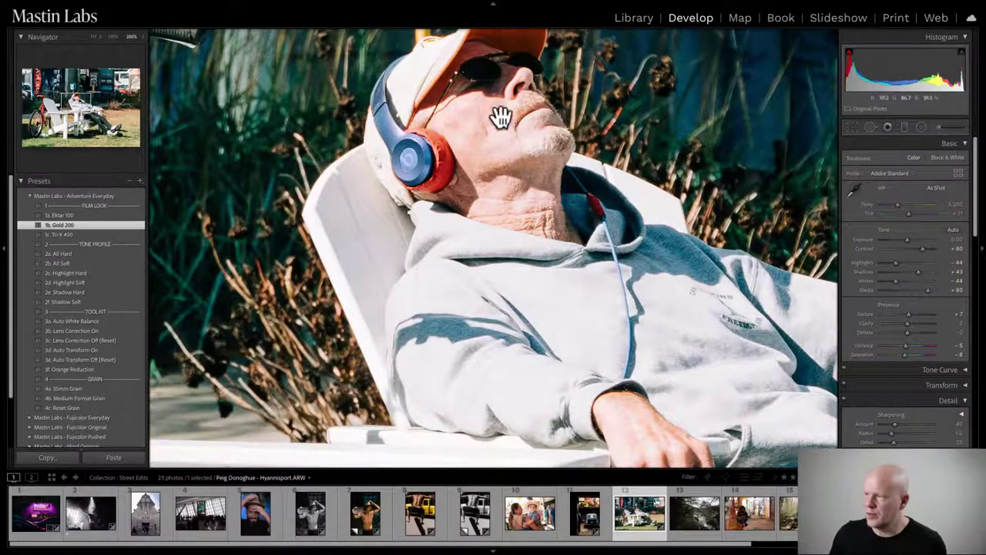
pyautogui.click(909, 238)
pyautogui.moveTo(909, 238); pyautogui.dragTo(904, 237)
pyautogui.click(477, 199)
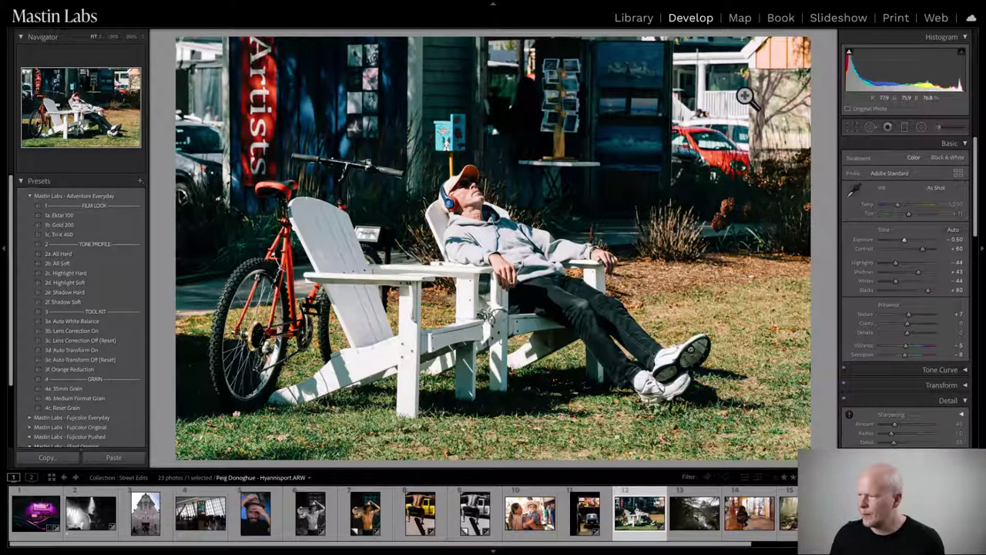
pyautogui.click(897, 205)
pyautogui.moveTo(900, 205); pyautogui.dragTo(902, 203)
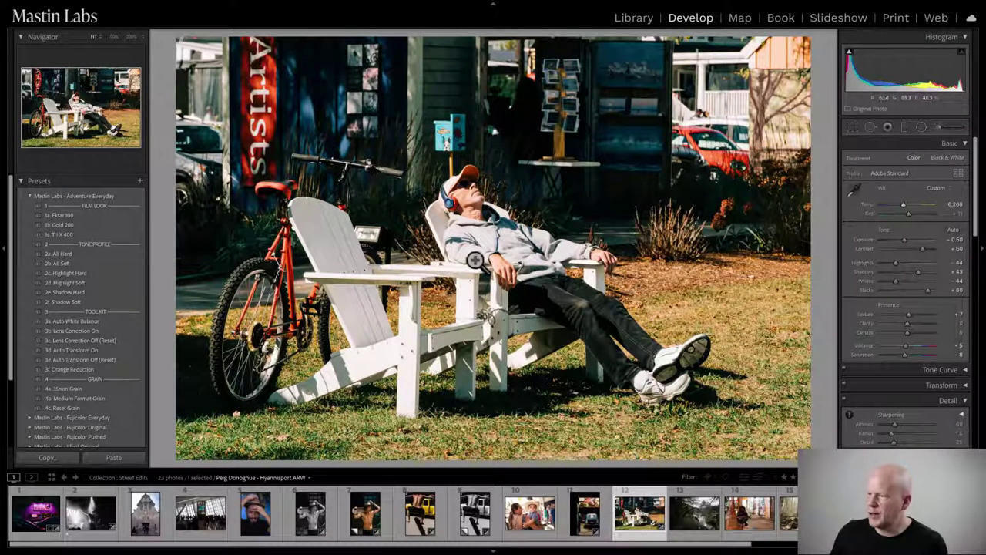
pyautogui.click(871, 223)
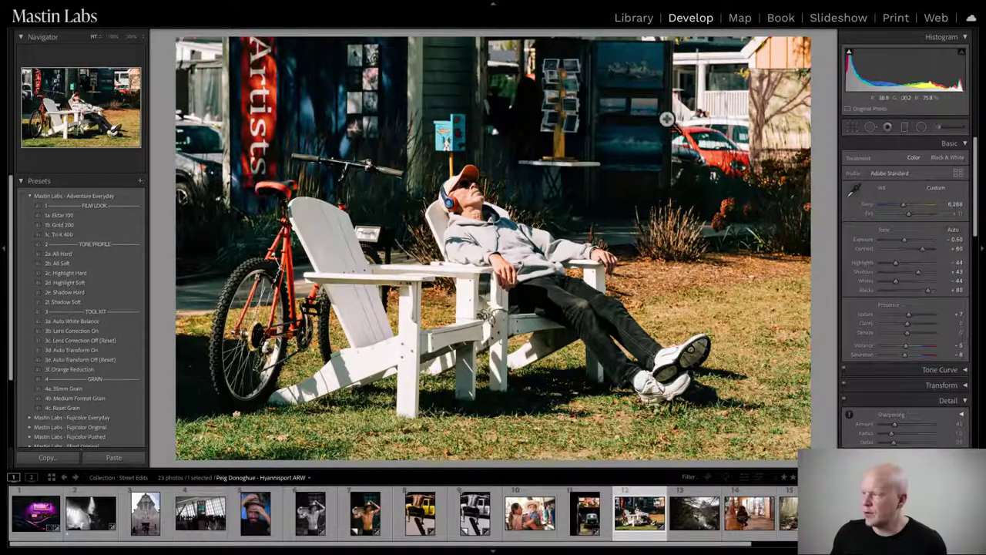
# Examine the shadow and highlight detail up close across the car, bicycle, grass, hoodie and dark trousers
pyautogui.click(193, 158)
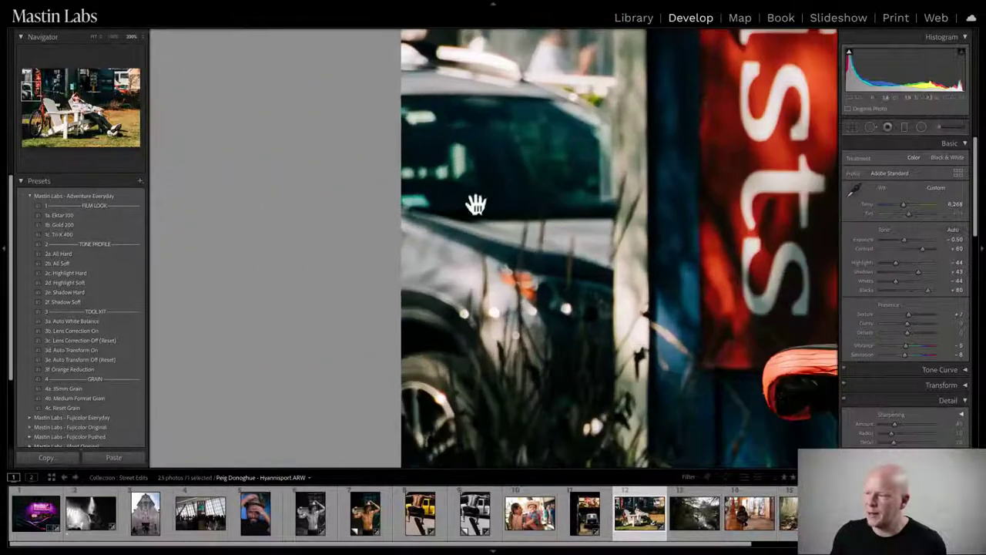
pyautogui.moveTo(473, 205); pyautogui.dragTo(353, 246)
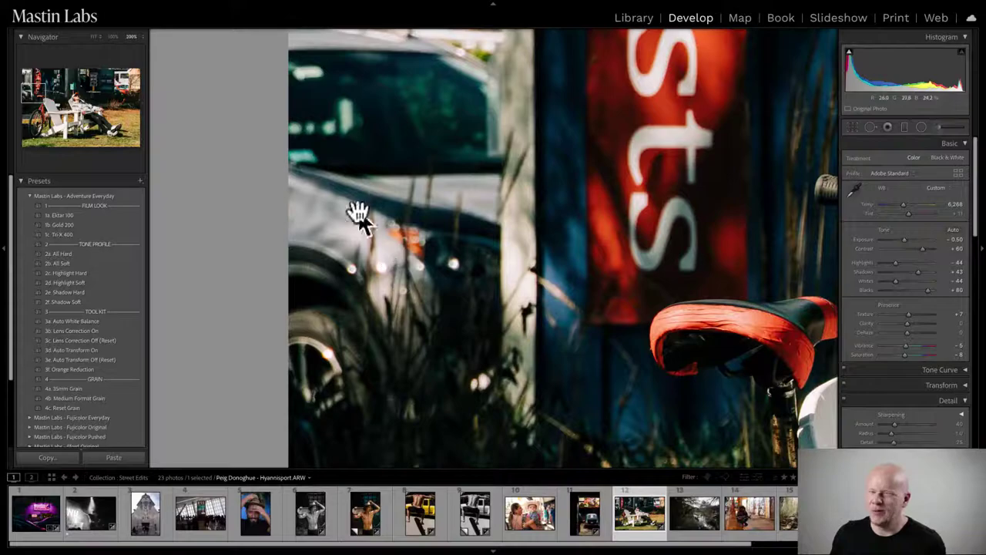
pyautogui.moveTo(480, 225); pyautogui.dragTo(342, 193)
pyautogui.moveTo(251, 247); pyautogui.dragTo(352, 185)
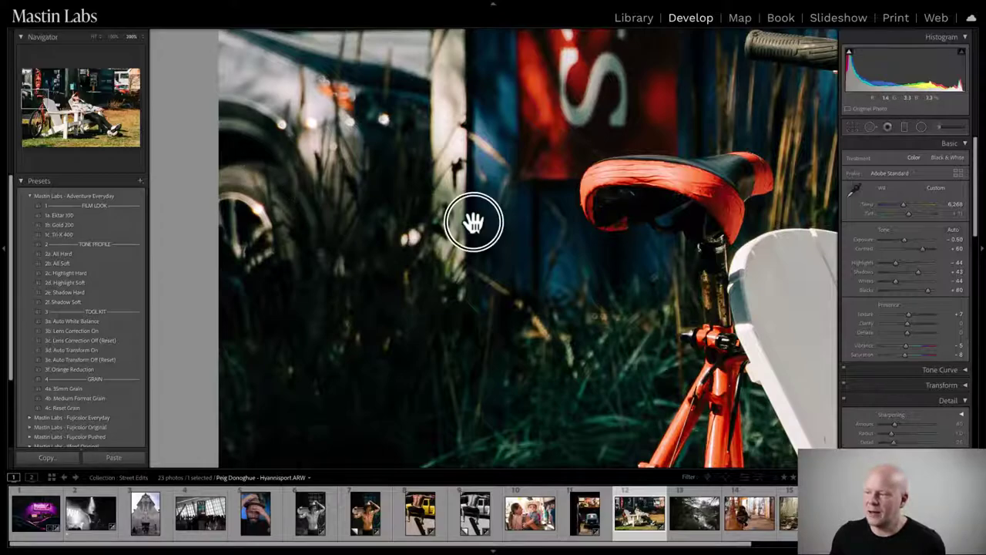
pyautogui.moveTo(473, 220); pyautogui.dragTo(208, 128)
pyautogui.moveTo(501, 154); pyautogui.dragTo(172, 117)
pyautogui.moveTo(385, 362); pyautogui.dragTo(247, 154)
pyautogui.moveTo(539, 207); pyautogui.dragTo(447, 275)
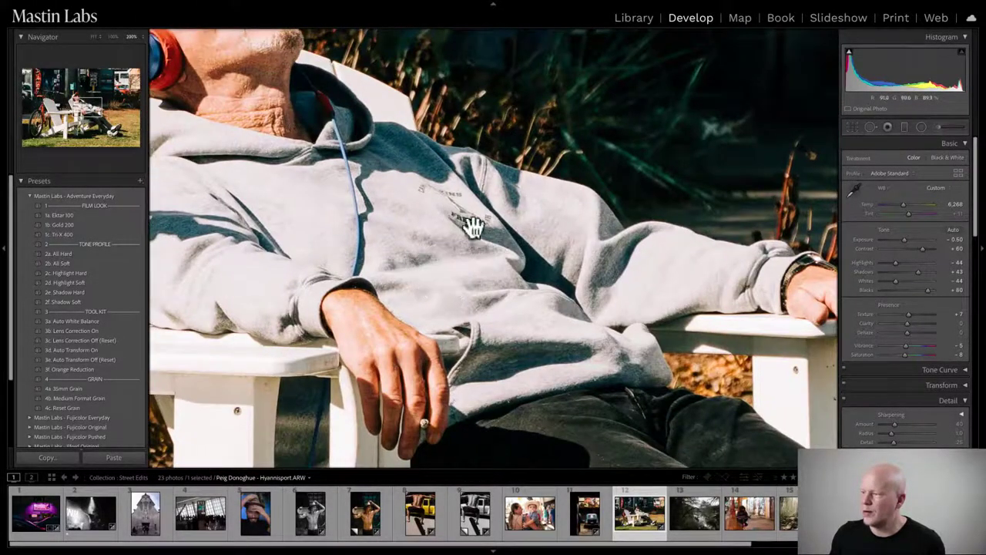
pyautogui.moveTo(468, 220); pyautogui.dragTo(294, 99)
pyautogui.moveTo(396, 226); pyautogui.dragTo(408, 249)
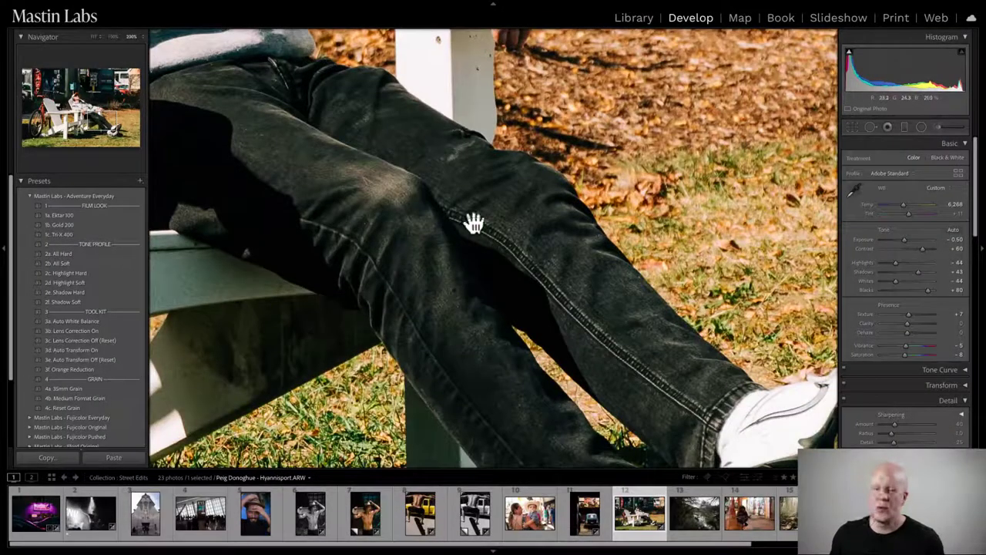
pyautogui.moveTo(470, 229); pyautogui.dragTo(438, 269)
pyautogui.click(438, 268)
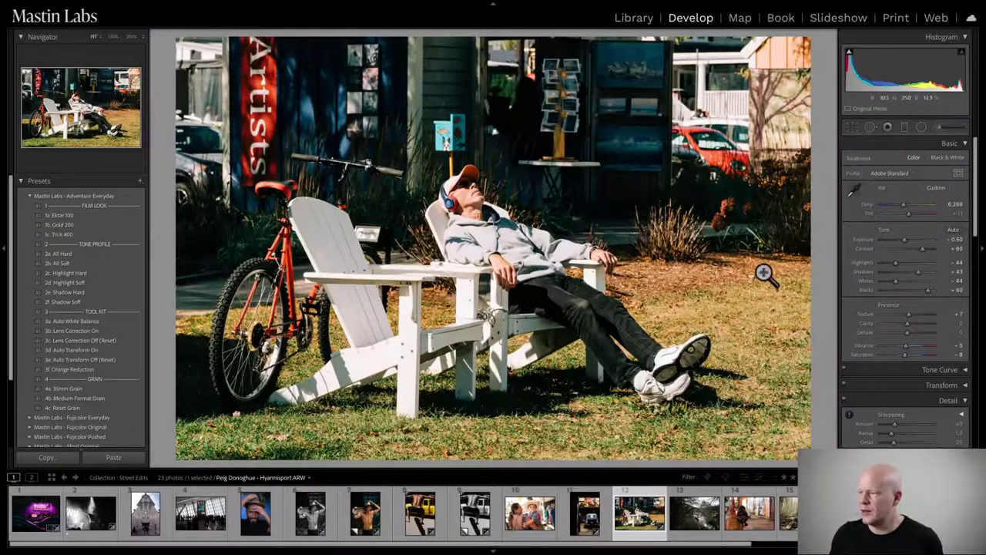
pyautogui.click(909, 215)
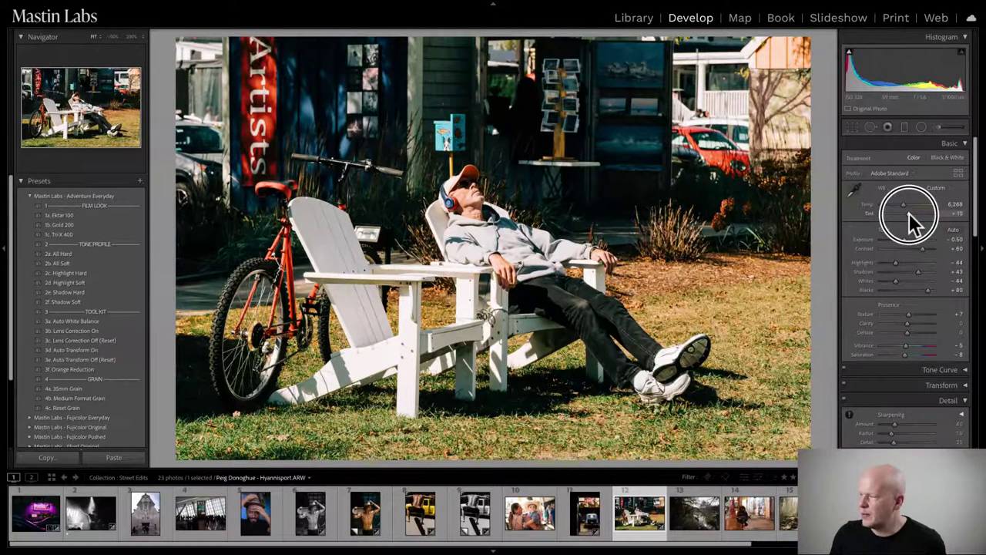
pyautogui.moveTo(909, 213); pyautogui.dragTo(912, 213)
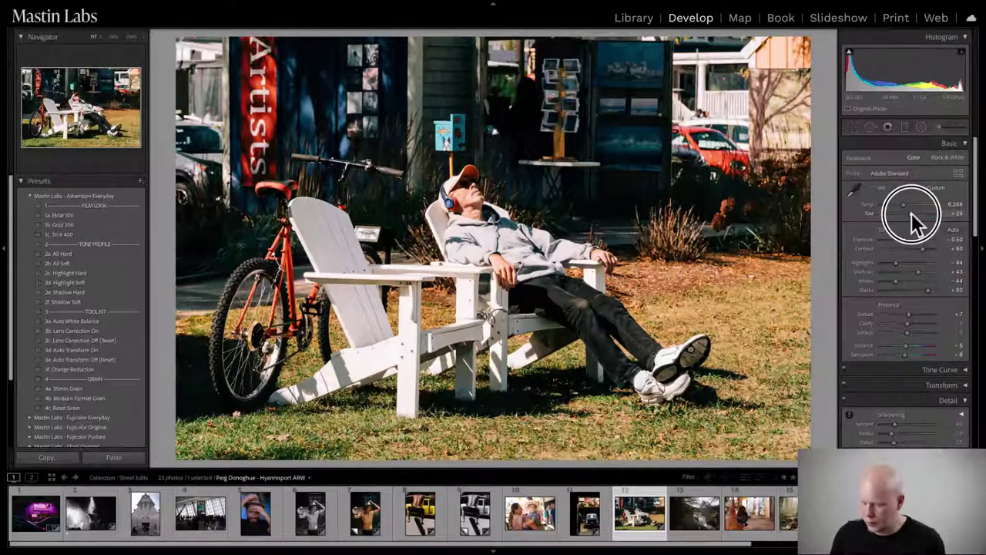
pyautogui.hotkey('ctrl', 'z')
# Set the photo's tint to +15 while judging the man's skin tones up close
pyautogui.click(491, 223)
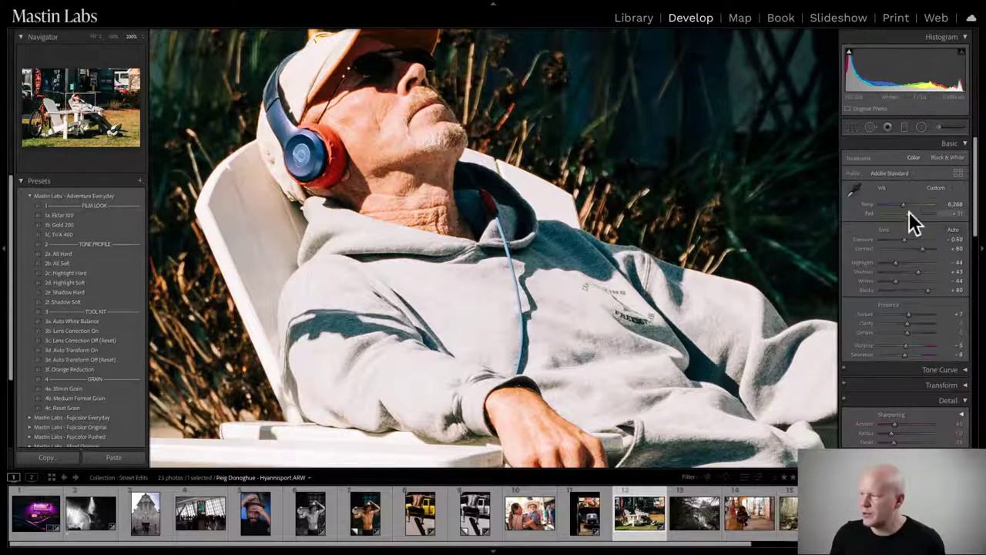
pyautogui.moveTo(910, 214); pyautogui.dragTo(910, 213)
pyautogui.hotkey('ctrl', 'z')
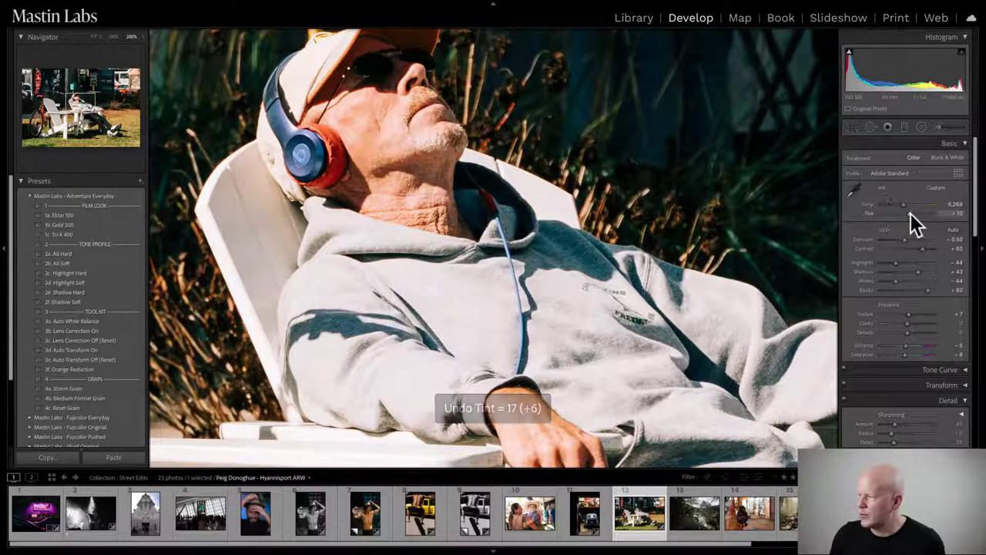
pyautogui.click(574, 244)
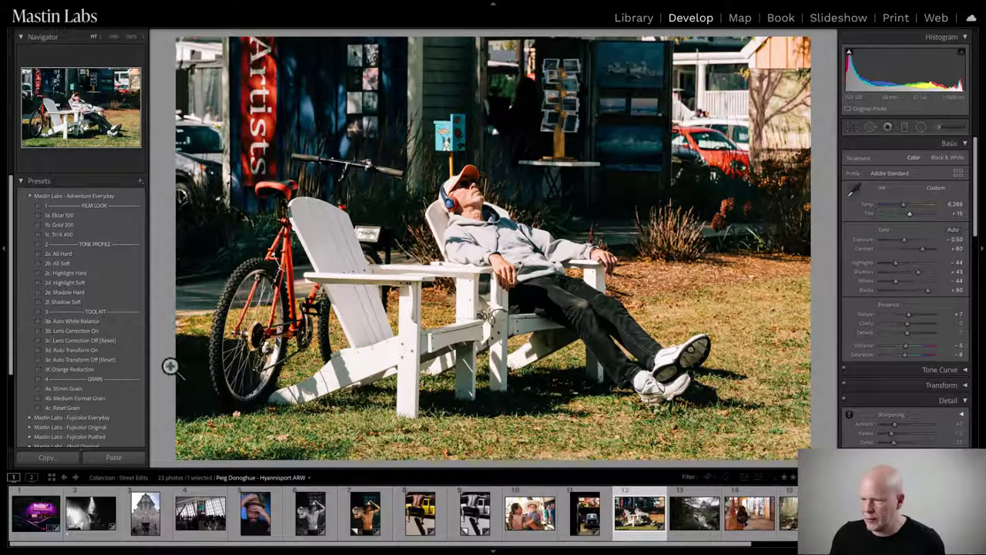
# Apply the 3d Auto Transform On preset to the photo and compare the before and after versions side by side
pyautogui.click(102, 349)
pyautogui.click(103, 349)
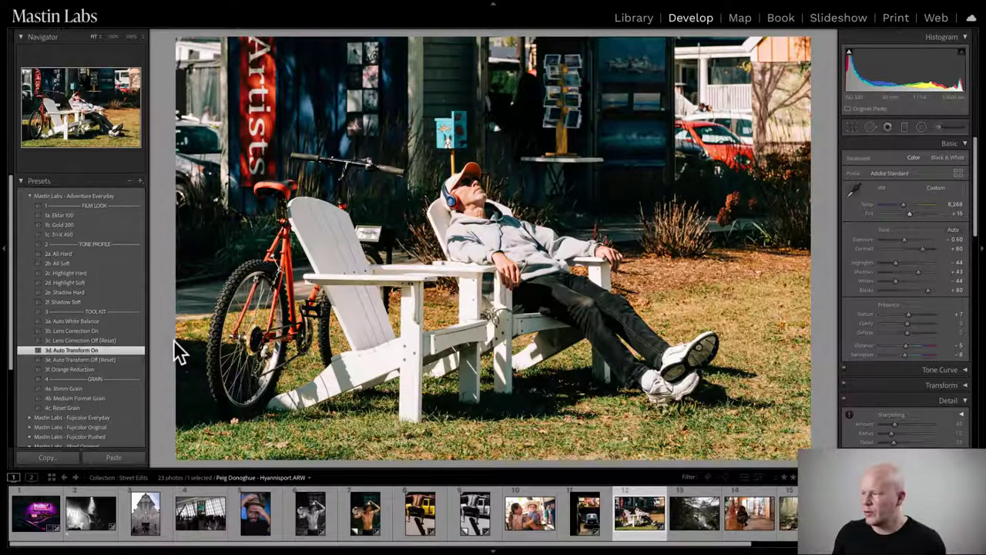
pyautogui.press('y')
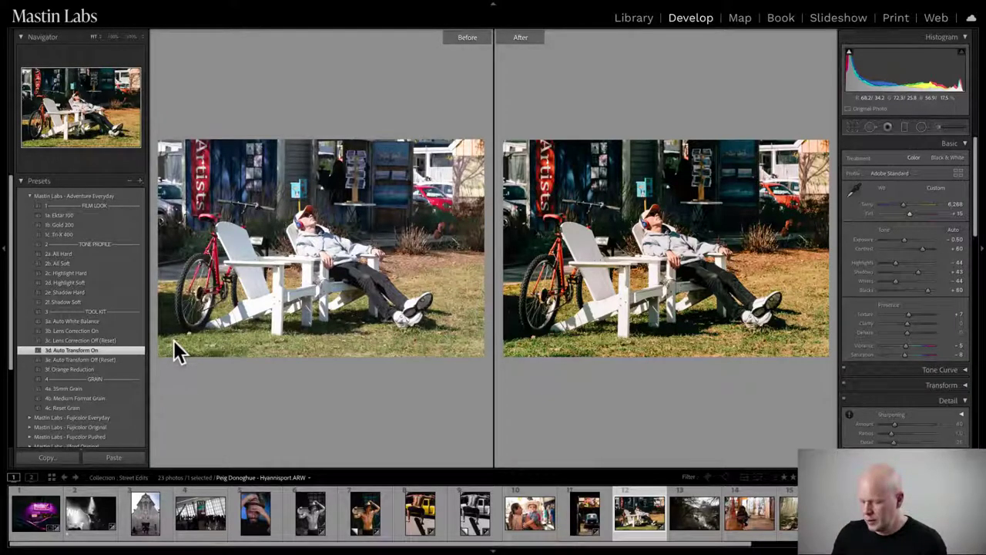
pyautogui.press('y')
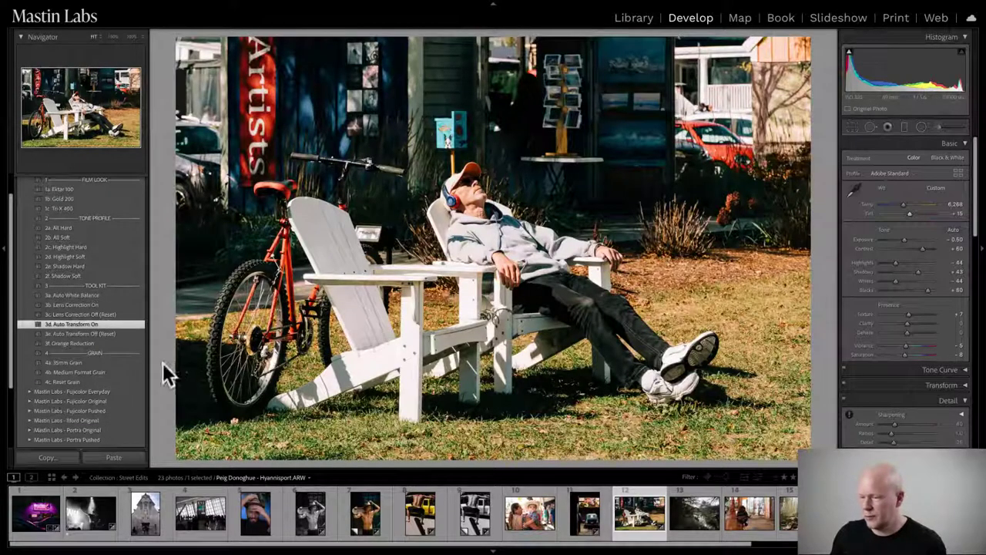
# Apply the 4a 35mm Grain preset and compare the man's face and hoodie up close with and without the grain
pyautogui.click(128, 363)
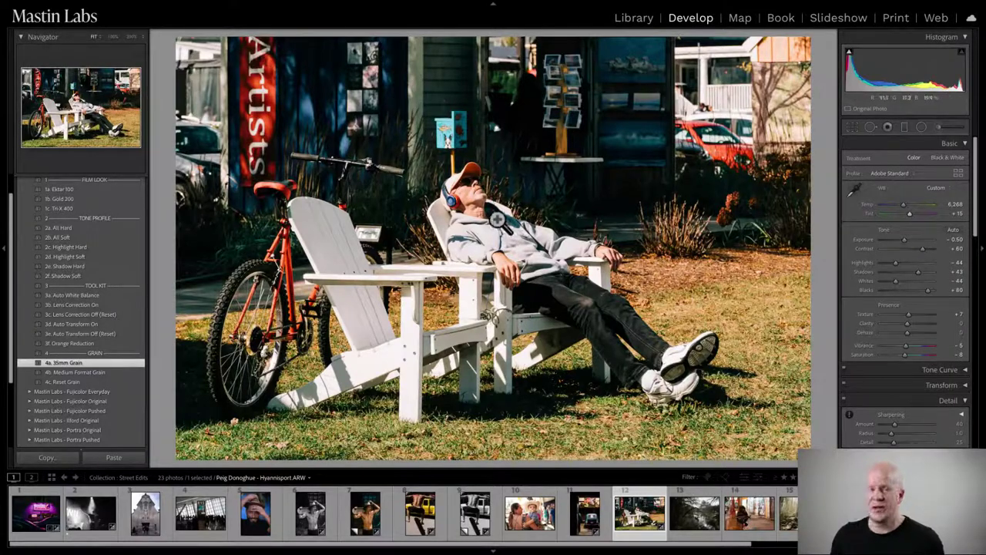
pyautogui.click(485, 216)
pyautogui.click(440, 275)
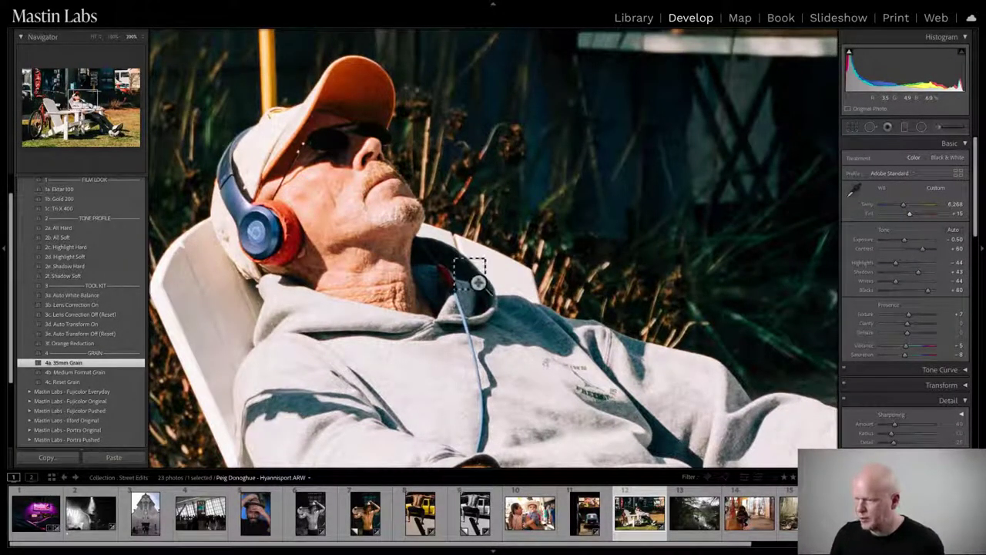
pyautogui.hotkey('ctrl', 'z')
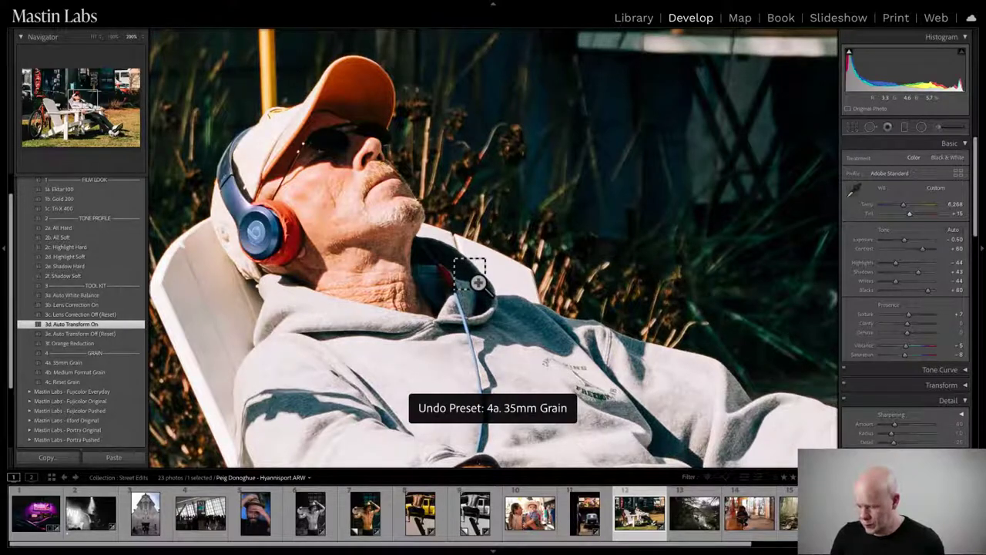
pyautogui.hotkey('ctrl', 'shift', 'z')
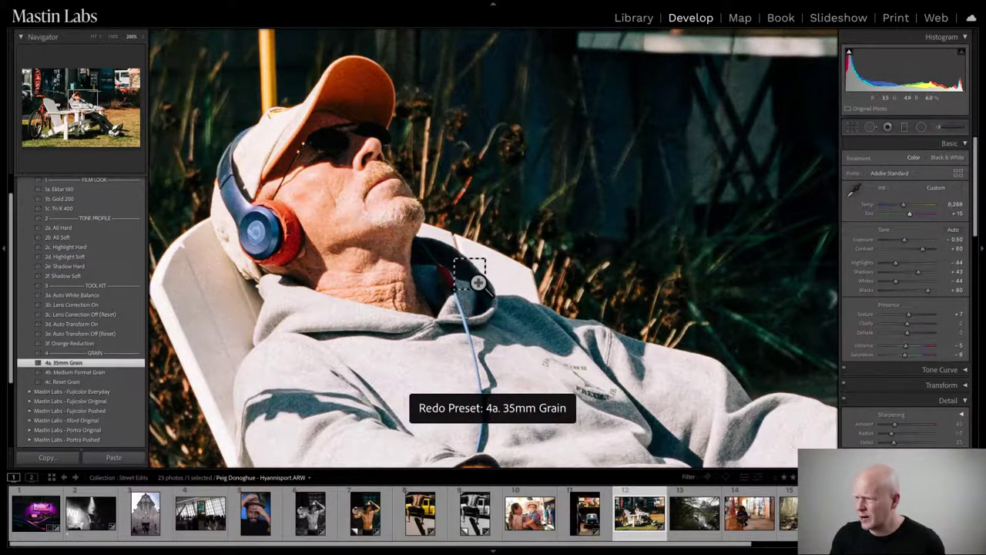
pyautogui.click(550, 242)
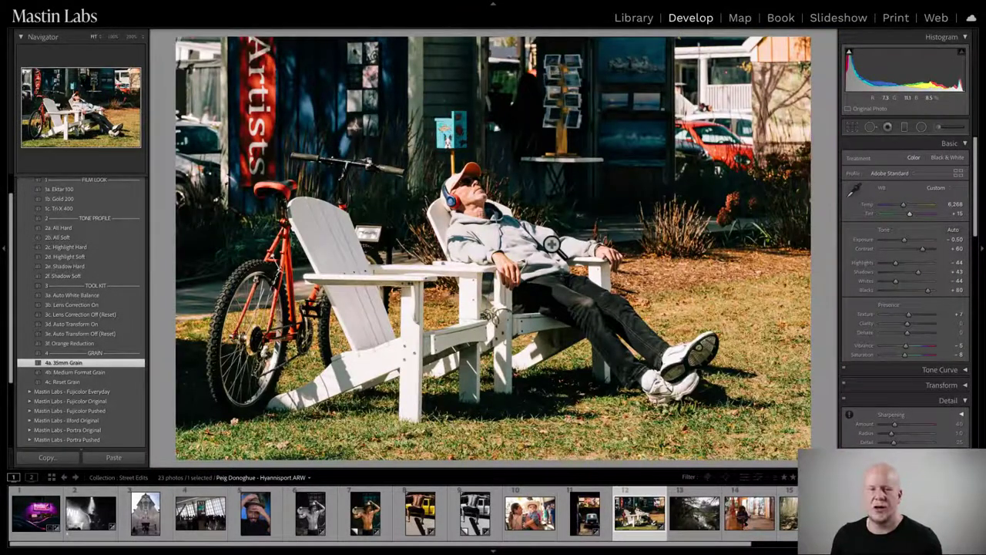